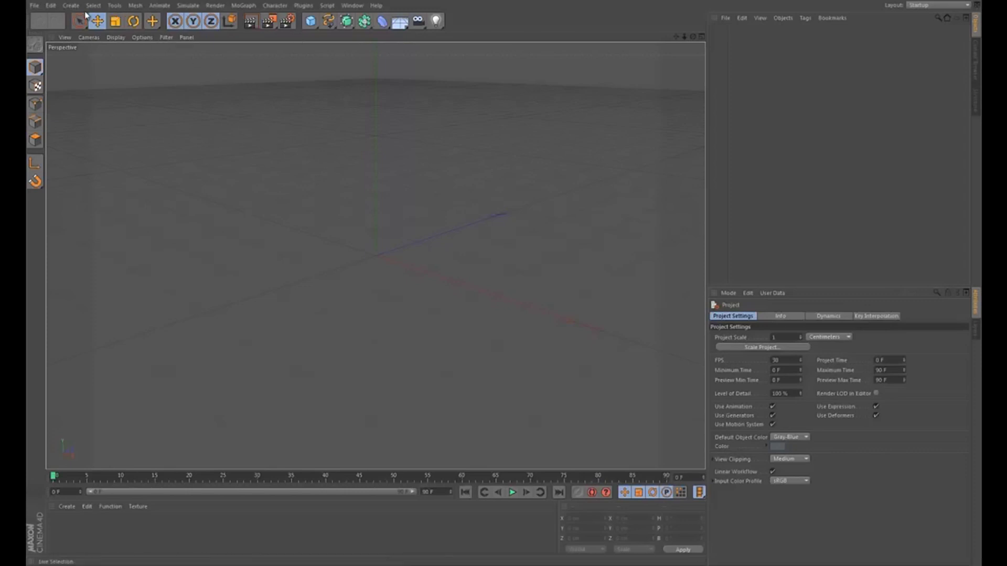
- Add a Sphere primitive and lift it to Y 41.199 cm above the ground plane
{"action": "left_click", "coordinate": [311, 24]}
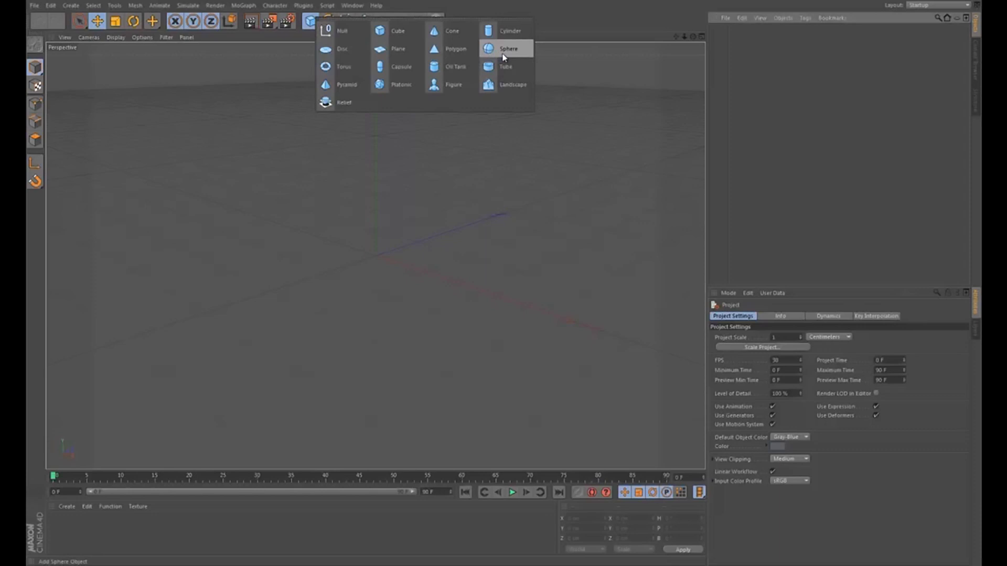
{"action": "left_click", "coordinate": [310, 22]}
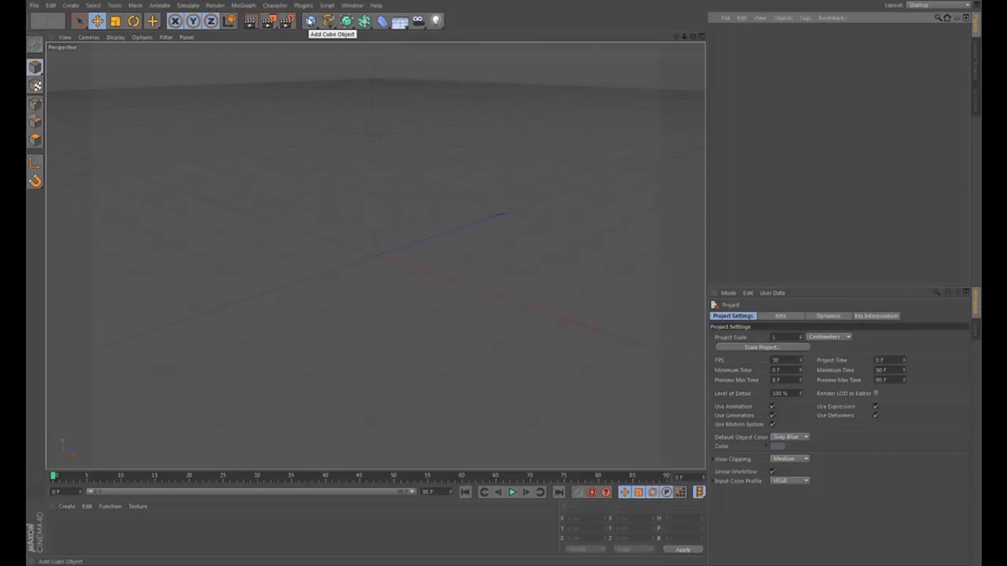
{"action": "left_click", "coordinate": [310, 21]}
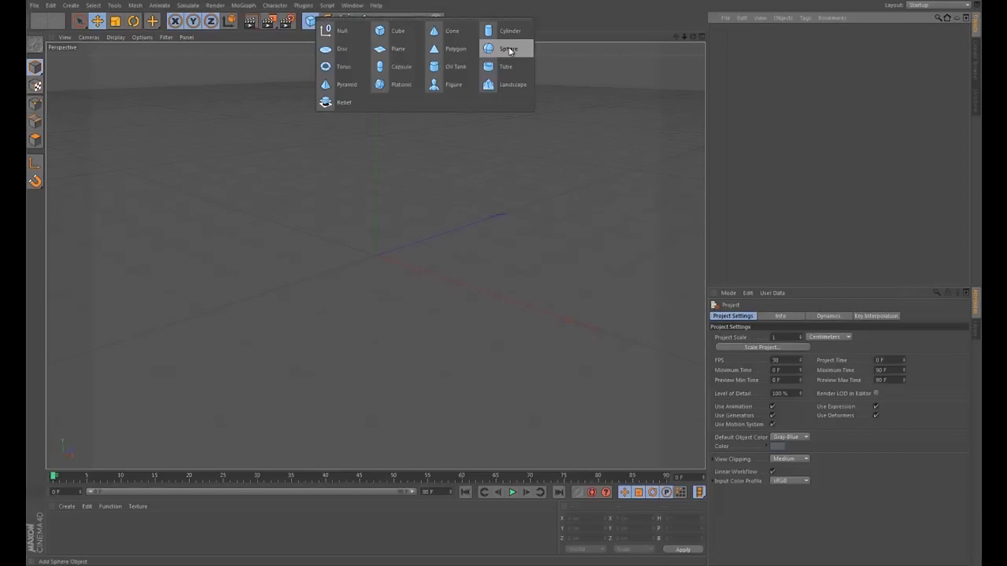
{"action": "left_click", "coordinate": [509, 49]}
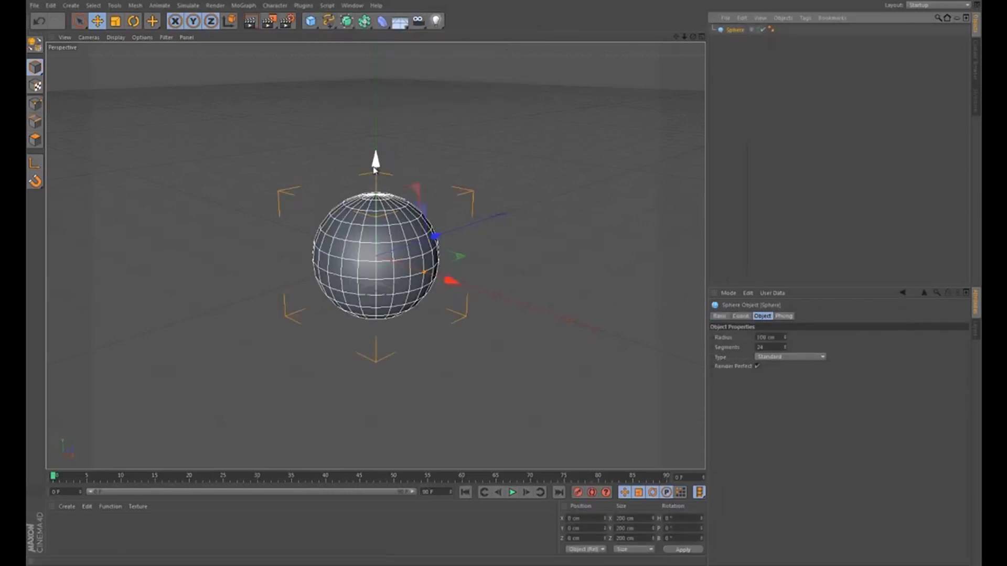
{"action": "left_click_drag", "start_coordinate": [375, 169], "coordinate": [375, 143]}
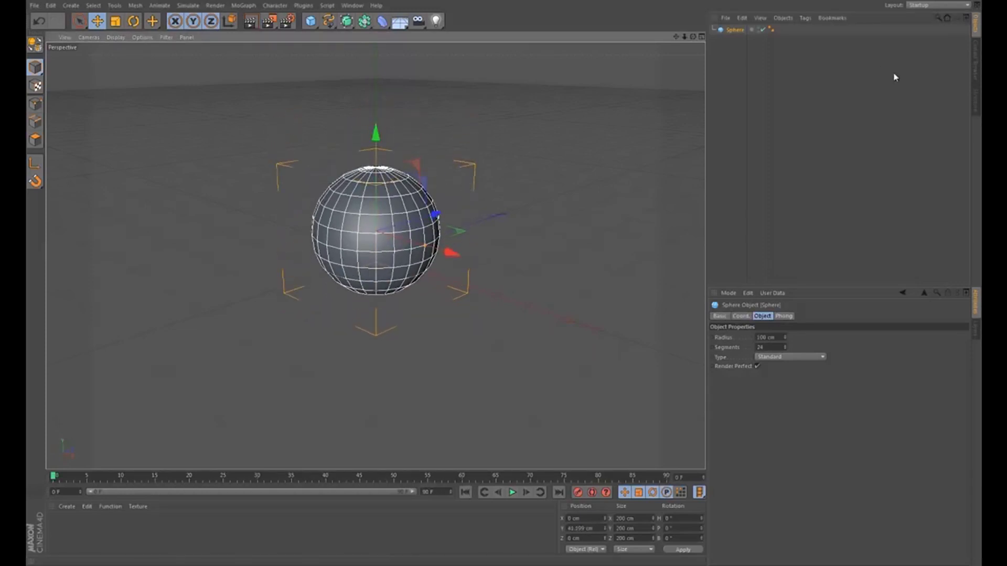
- Wrap the sphere in a Linear Cloner with P.Y 0 cm, P.Z 241 cm and Count 13
{"action": "left_click", "coordinate": [249, 6]}
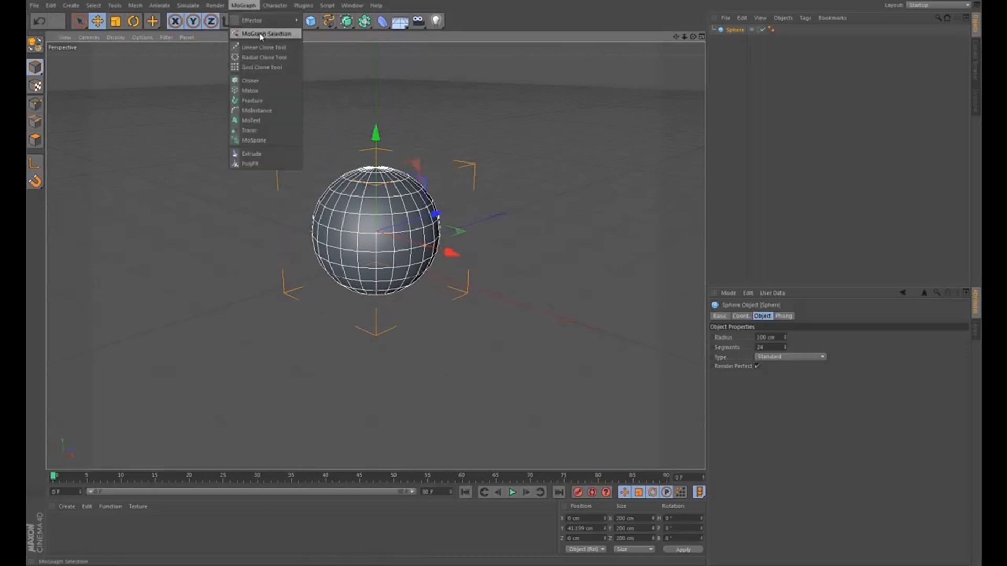
{"action": "left_click", "coordinate": [270, 82], "text": "alt"}
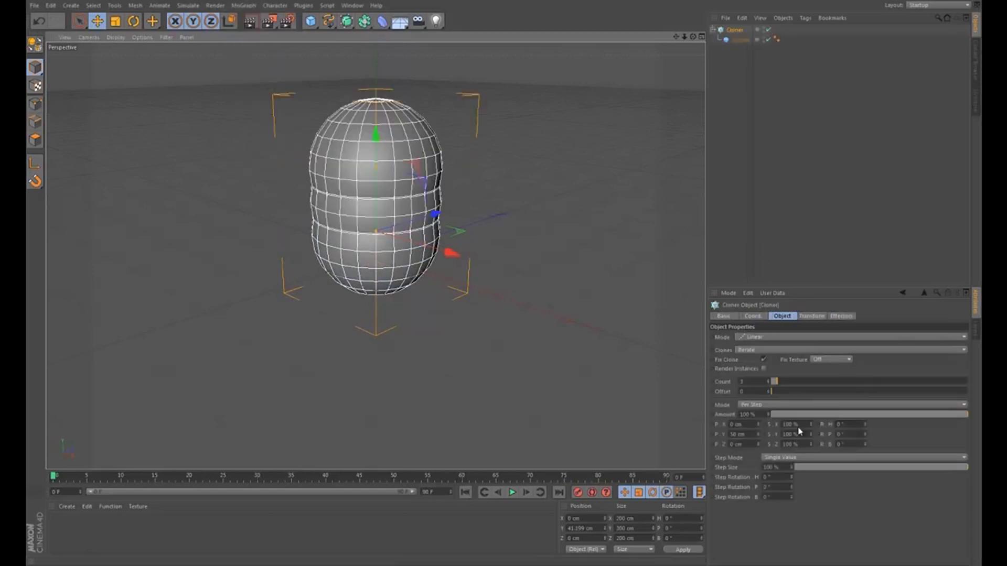
{"action": "left_click", "coordinate": [749, 434]}
{"action": "type", "text": "0"}
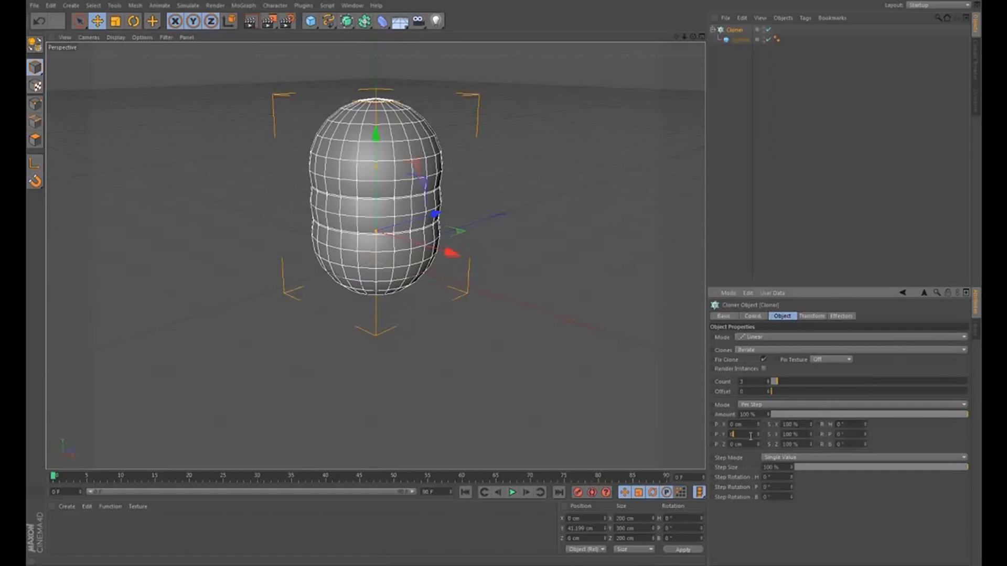
{"action": "left_click", "coordinate": [753, 443]}
{"action": "left_click_drag", "start_coordinate": [758, 445], "coordinate": [758, 447]}
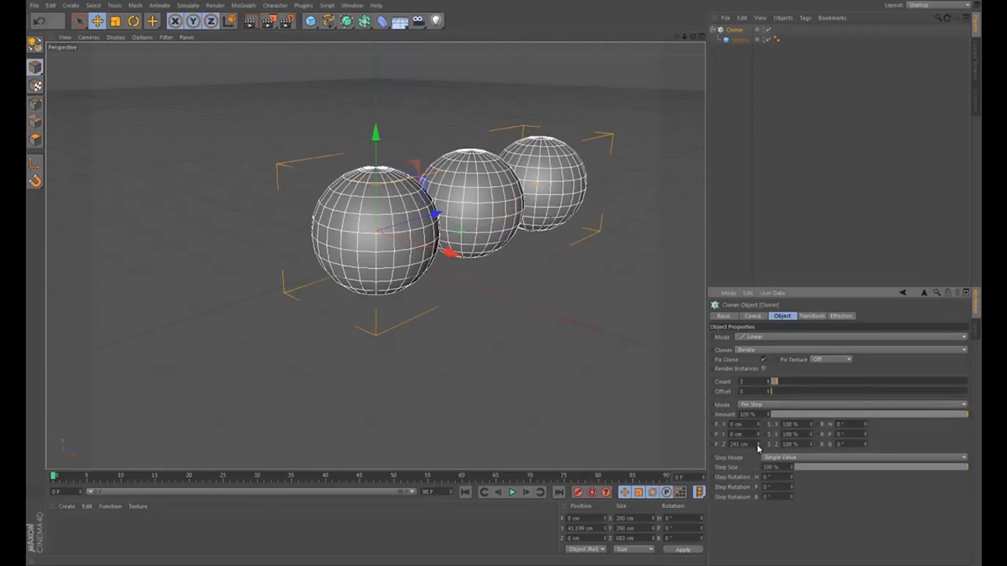
{"action": "left_click_drag", "start_coordinate": [767, 381], "coordinate": [796, 381]}
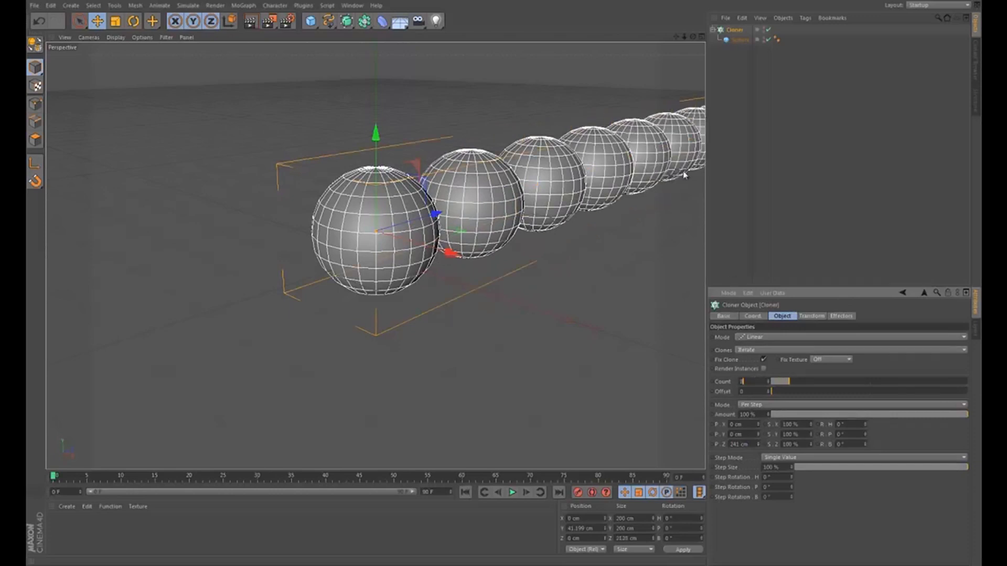
{"action": "left_click_drag", "start_coordinate": [693, 37], "coordinate": [506, 284]}
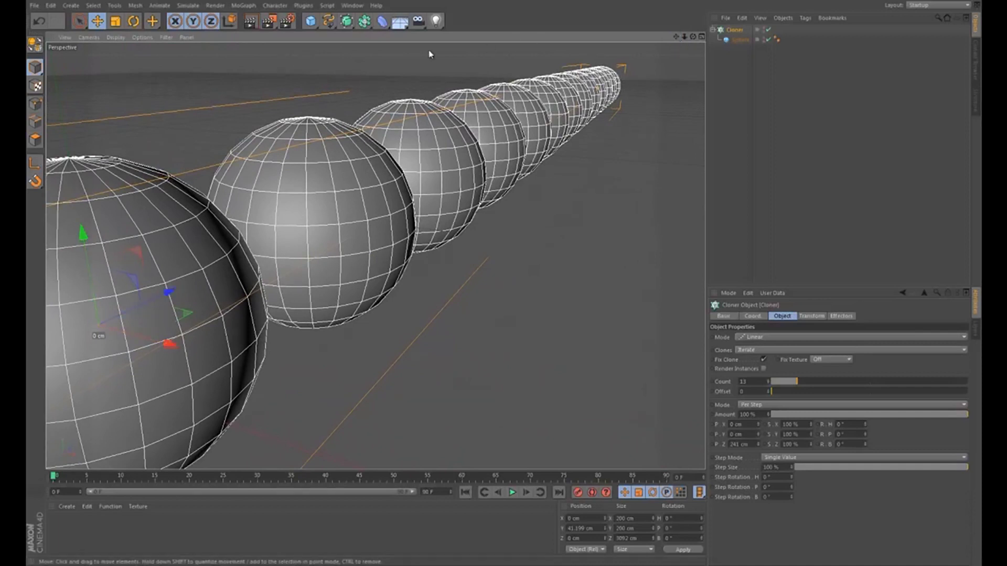
- Add a Floor and place it below the Cloner in the Object Manager
{"action": "left_click", "coordinate": [400, 21]}
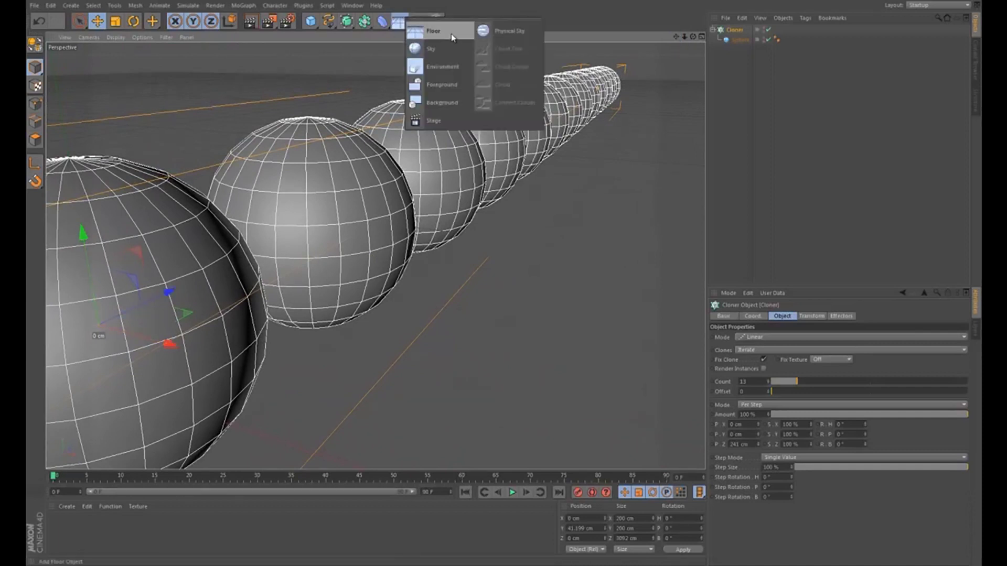
{"action": "left_click", "coordinate": [451, 34]}
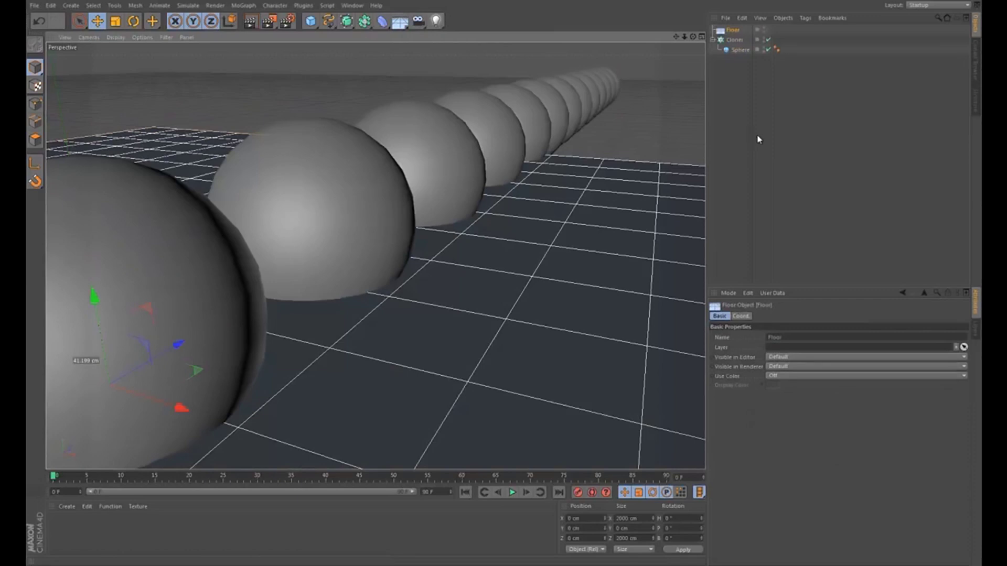
{"action": "left_click_drag", "start_coordinate": [732, 30], "coordinate": [732, 99]}
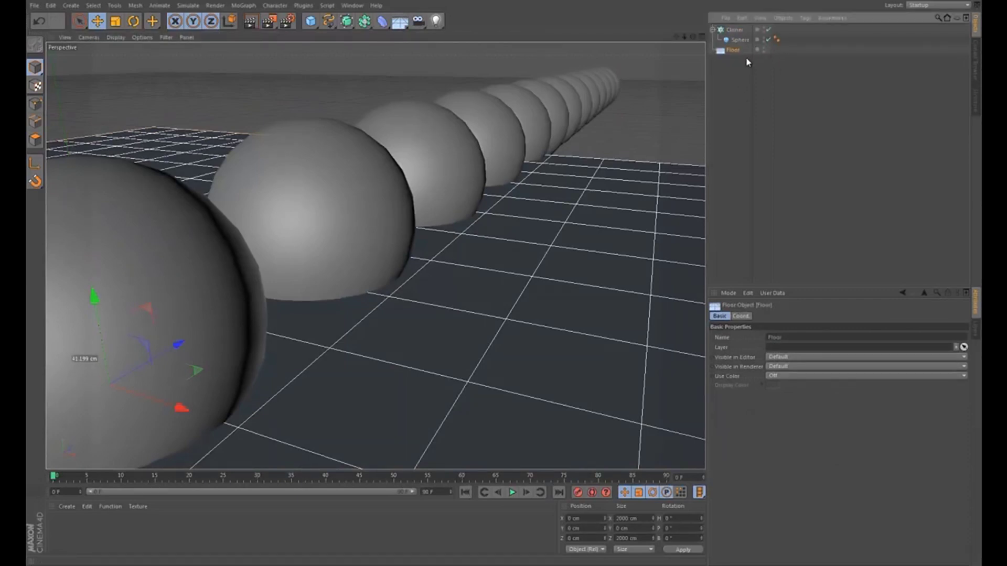
- Scale the cloned spheres down to about 148 cm across
{"action": "left_click", "coordinate": [734, 30]}
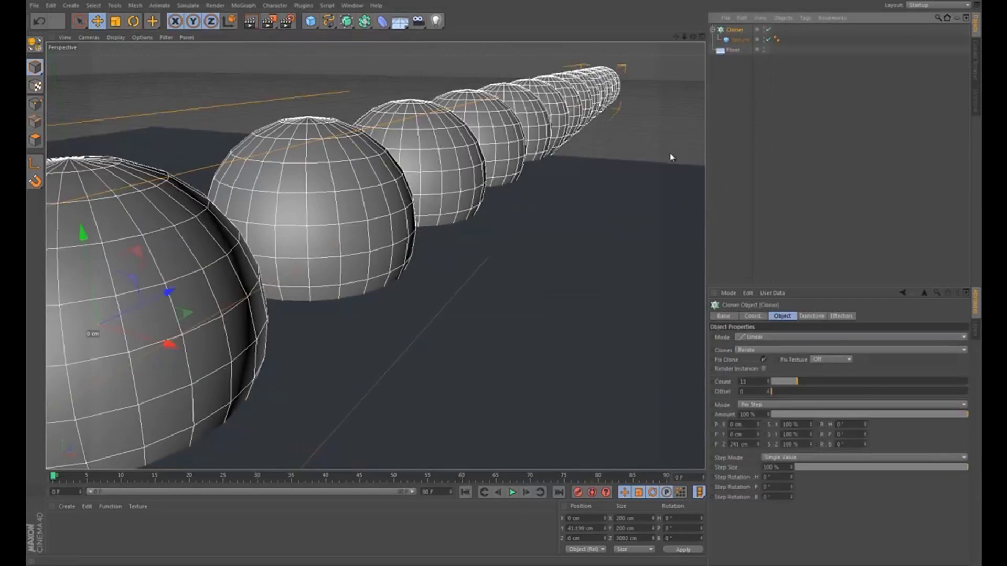
{"action": "key", "text": "t"}
{"action": "mouse_move", "coordinate": [600, 155]}
{"action": "left_mouse_down"}
{"action": "mouse_move", "coordinate": [512, 209]}
{"action": "mouse_move", "coordinate": [569, 184]}
{"action": "mouse_move", "coordinate": [541, 215]}
{"action": "left_mouse_up"}
{"action": "key", "text": "ctrl+z"}
{"action": "left_click", "coordinate": [738, 39]}
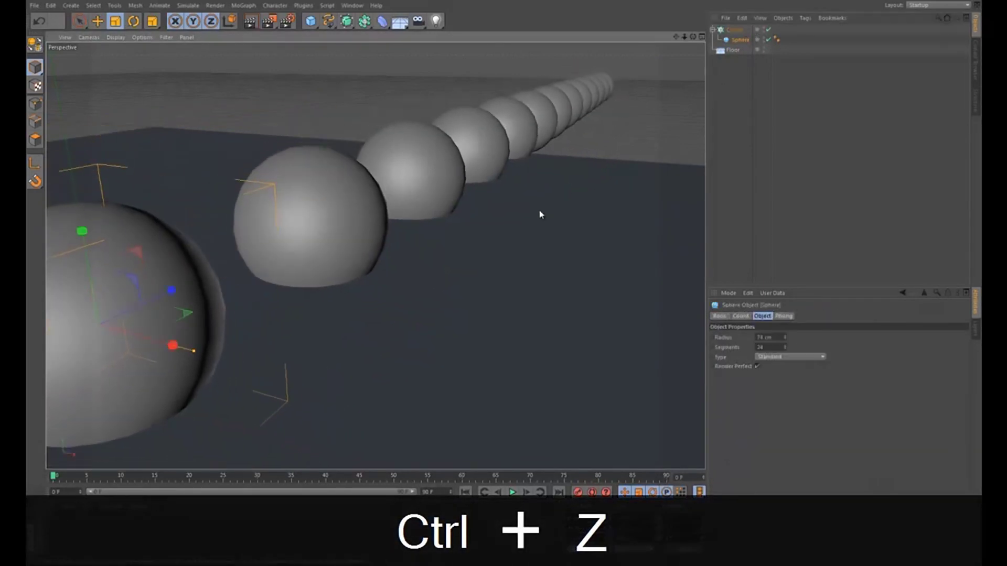
{"action": "key", "text": "space"}
{"action": "key", "text": "ctrl+z"}
{"action": "key", "text": "ctrl+z"}
{"action": "left_click_drag", "start_coordinate": [90, 247], "coordinate": [79, 199], "text": "alt"}
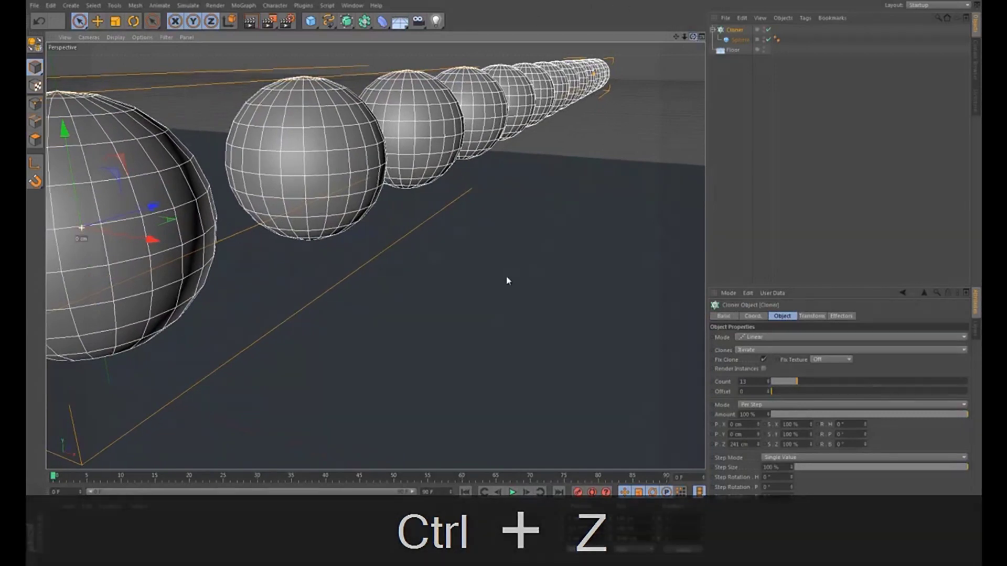
{"action": "left_click_drag", "start_coordinate": [507, 280], "coordinate": [508, 281], "text": "alt"}
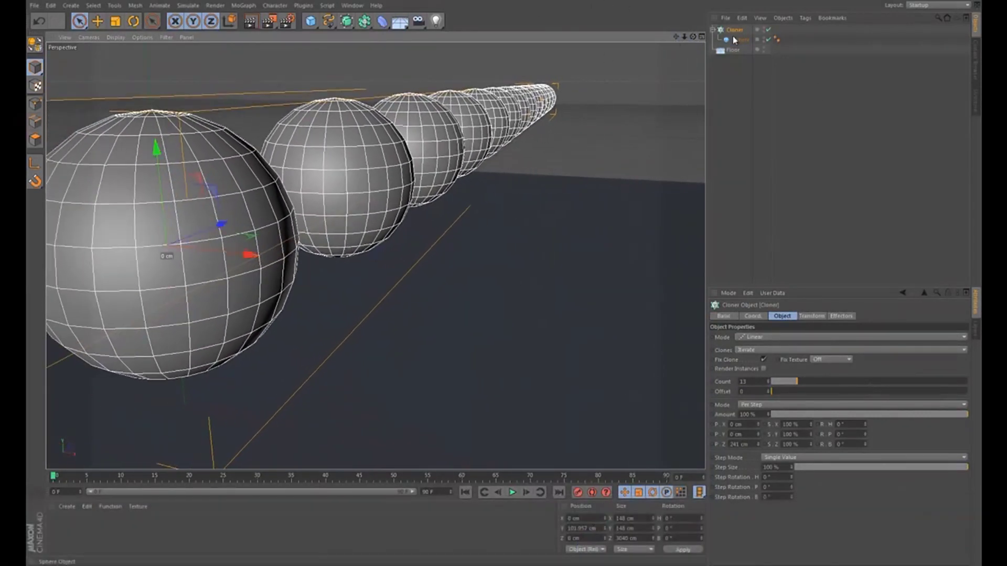
- Lower the sphere row to Y 78.015 cm in the Front view and test-render the perspective
{"action": "left_click", "coordinate": [701, 37]}
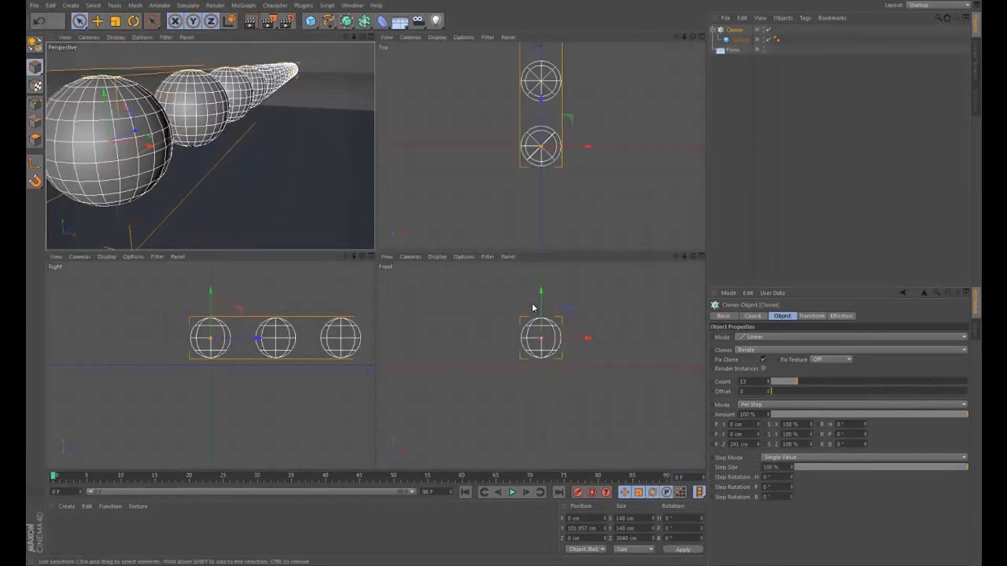
{"action": "left_click_drag", "start_coordinate": [542, 290], "coordinate": [540, 297]}
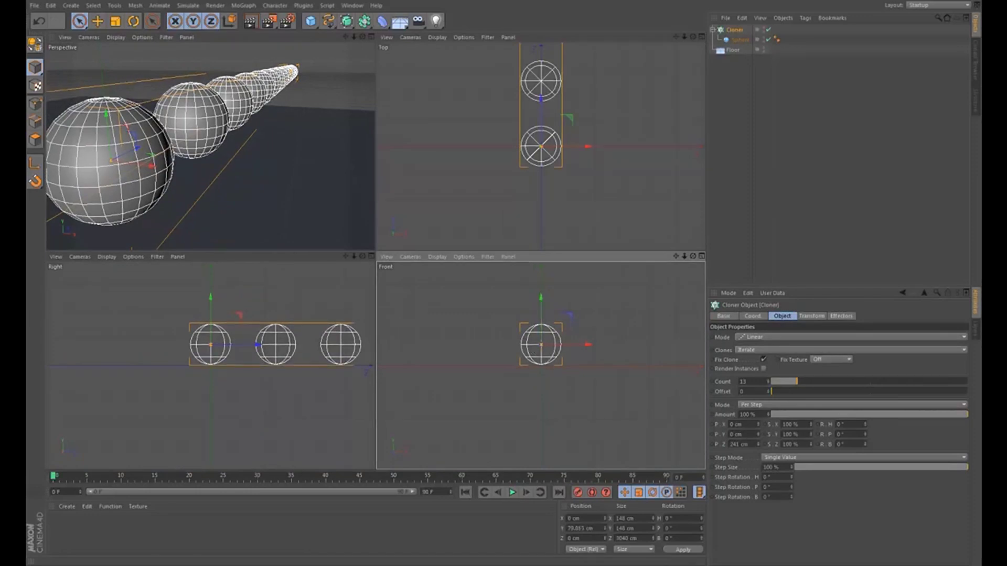
{"action": "left_click", "coordinate": [370, 38]}
{"action": "key", "text": "ctrl+r"}
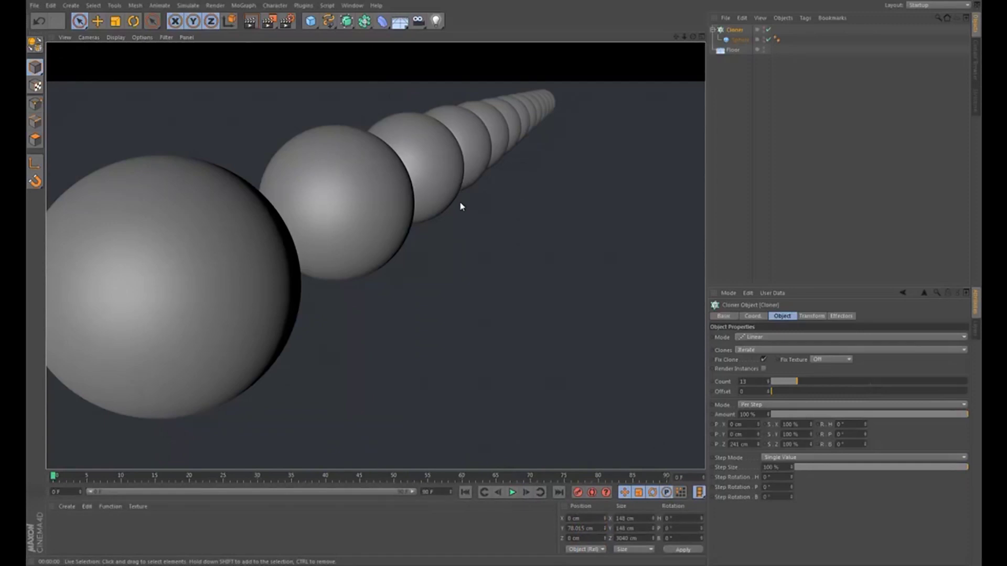
- Add a camera with a 50 mm Normal Lens aimed along the sphere row
{"action": "left_click", "coordinate": [420, 23]}
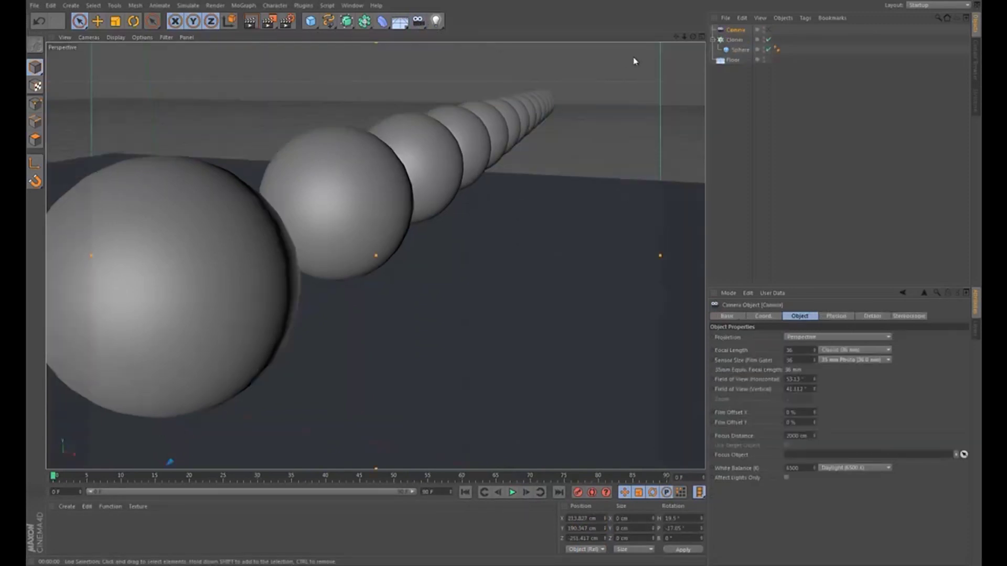
{"action": "left_click", "coordinate": [768, 30]}
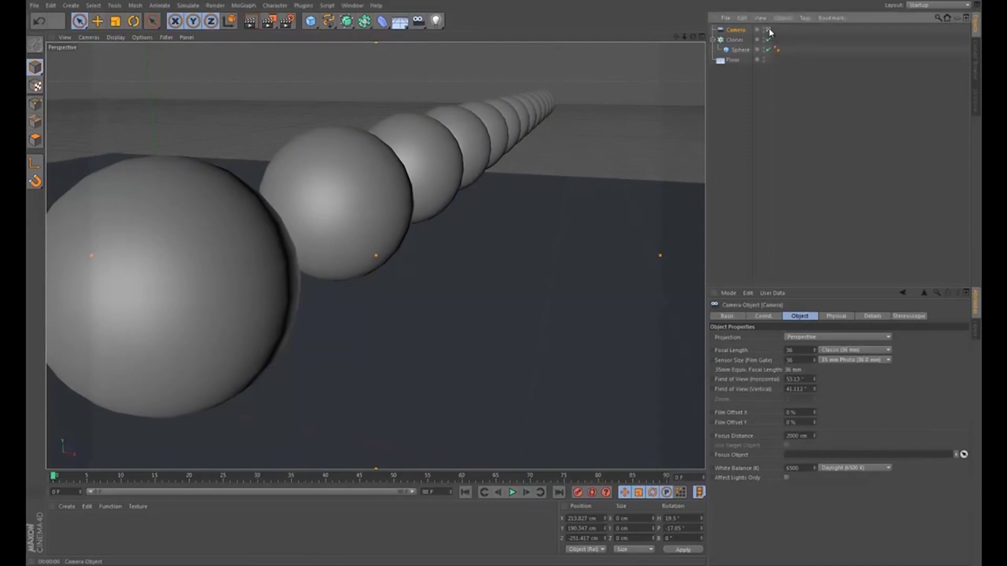
{"action": "left_click", "coordinate": [855, 350]}
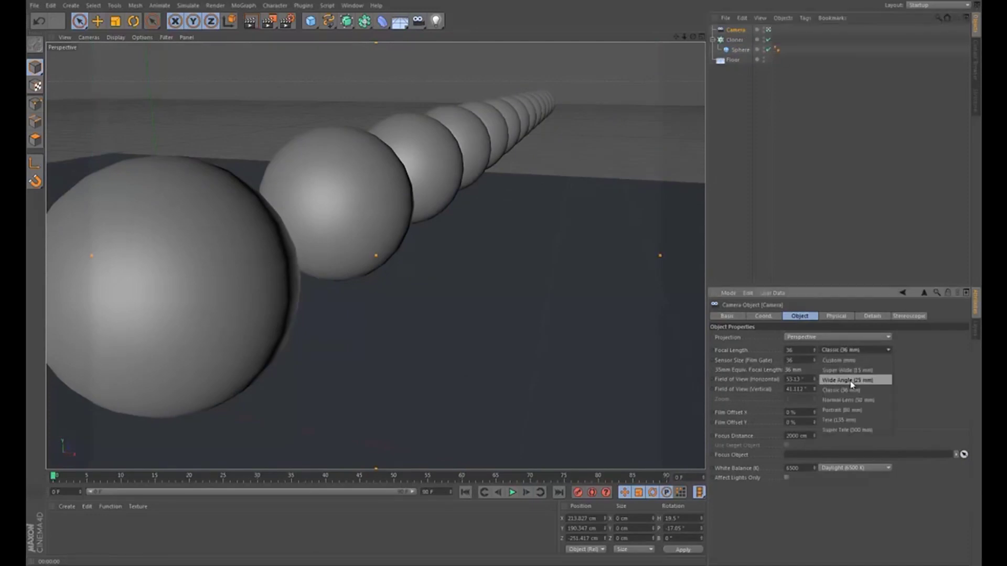
{"action": "left_click", "coordinate": [855, 400]}
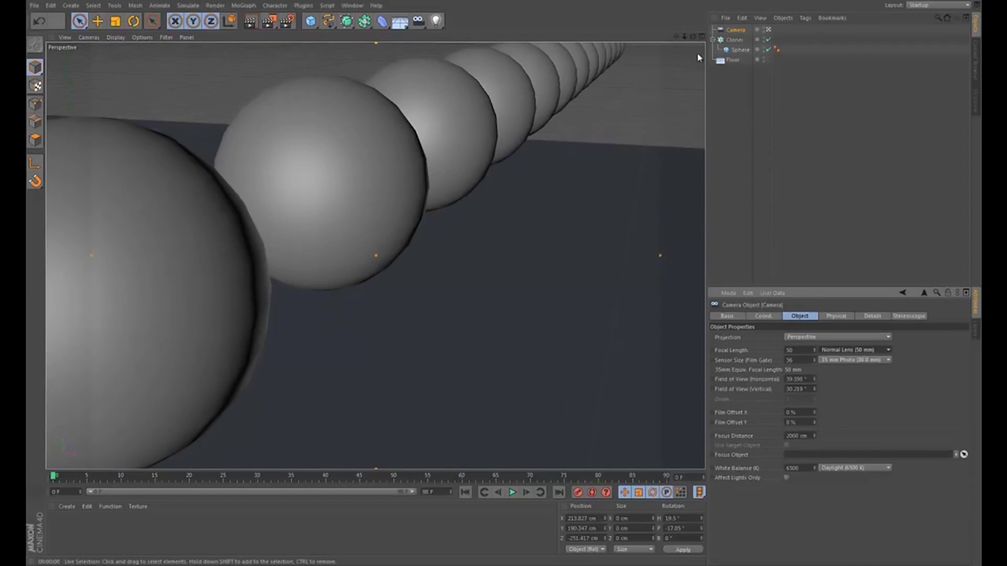
{"action": "left_click_drag", "start_coordinate": [503, 281], "coordinate": [505, 282], "text": "alt"}
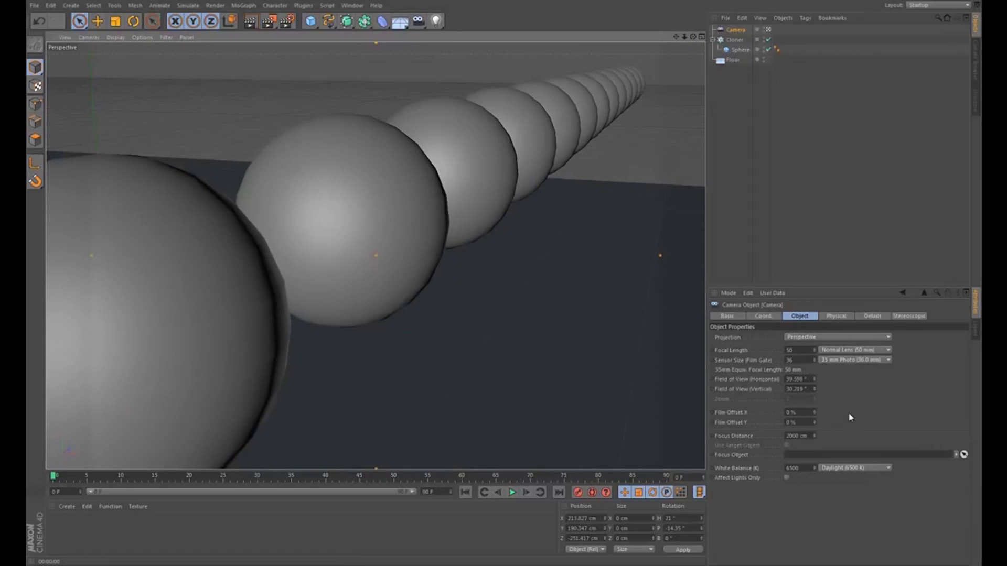
- Enable the camera's DOF Map Front Blur and Rear Blur in the Details settings
{"action": "left_click", "coordinate": [871, 316]}
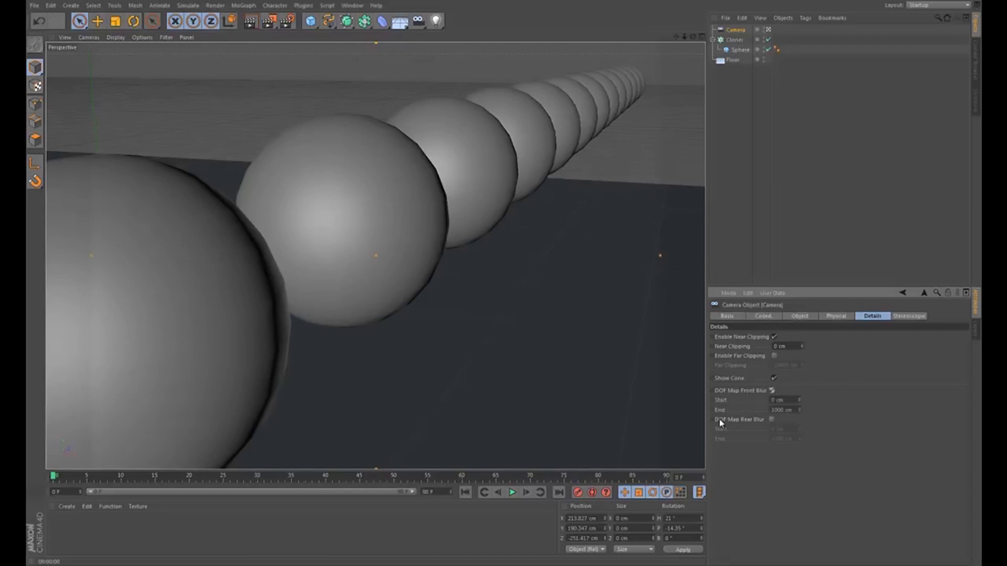
{"action": "left_click", "coordinate": [771, 419]}
{"action": "left_click_drag", "start_coordinate": [794, 410], "coordinate": [770, 410]}
{"action": "left_click", "coordinate": [851, 428]}
{"action": "left_click", "coordinate": [799, 316]}
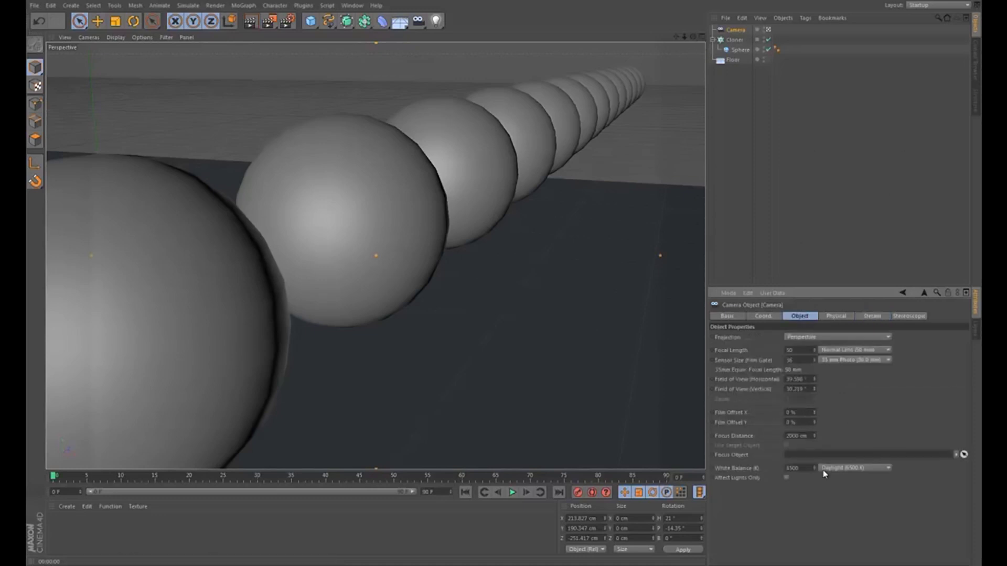
- Place a Cube among the spheres and link it as the camera's Focus Object
{"action": "left_click", "coordinate": [701, 36]}
{"action": "left_click_drag", "start_coordinate": [684, 38], "coordinate": [491, 115]}
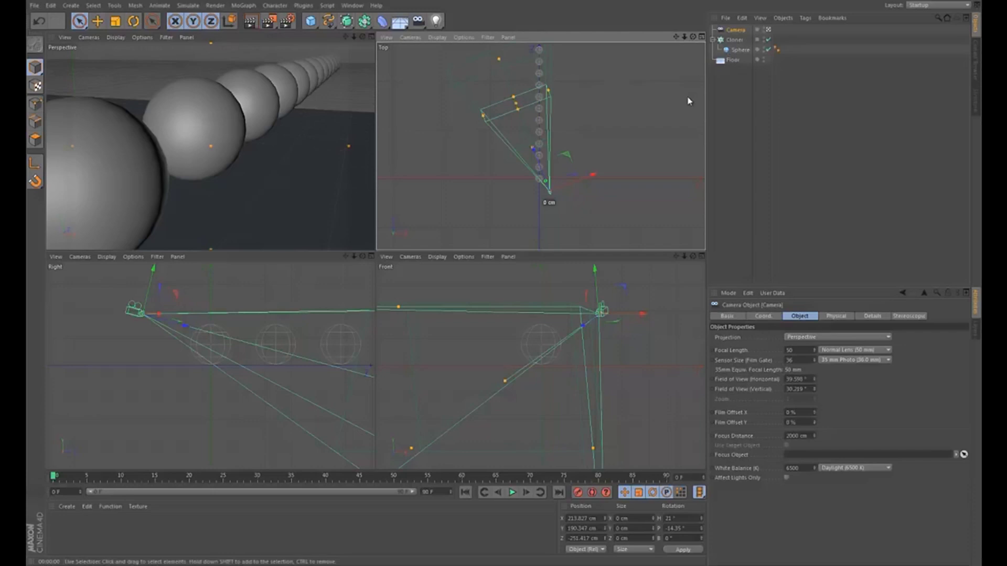
{"action": "left_click", "coordinate": [311, 21]}
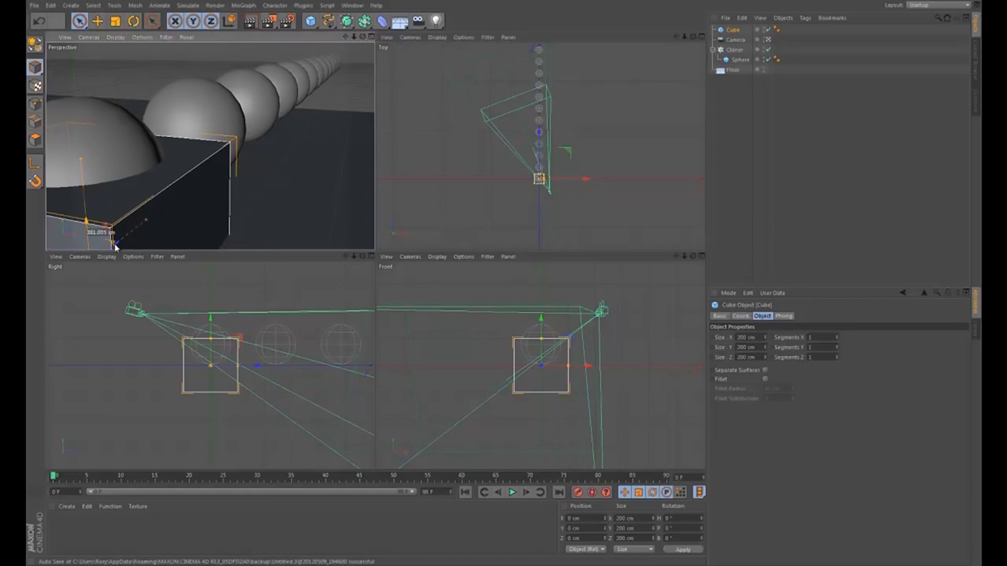
{"action": "left_click_drag", "start_coordinate": [131, 230], "coordinate": [310, 84]}
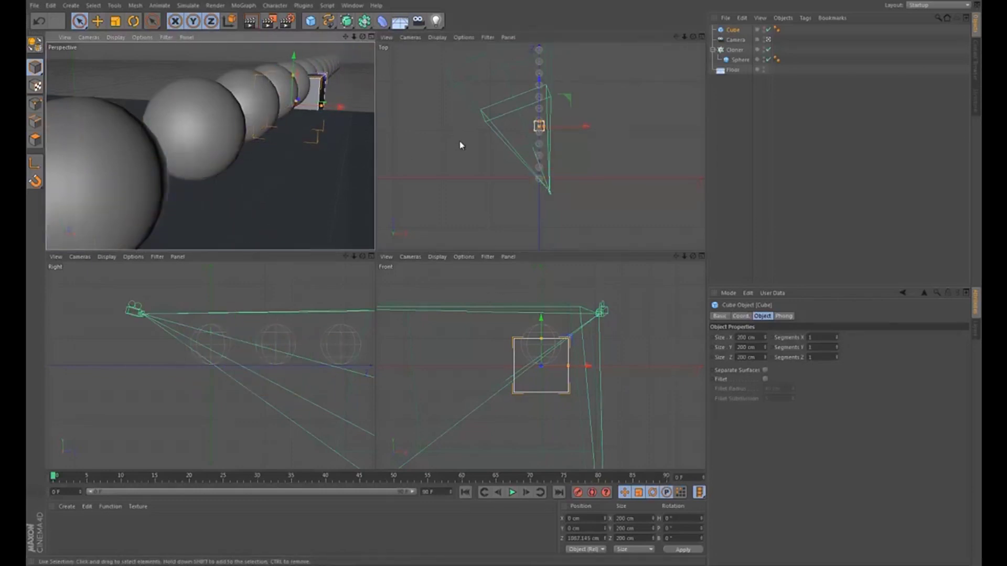
{"action": "left_click", "coordinate": [734, 41]}
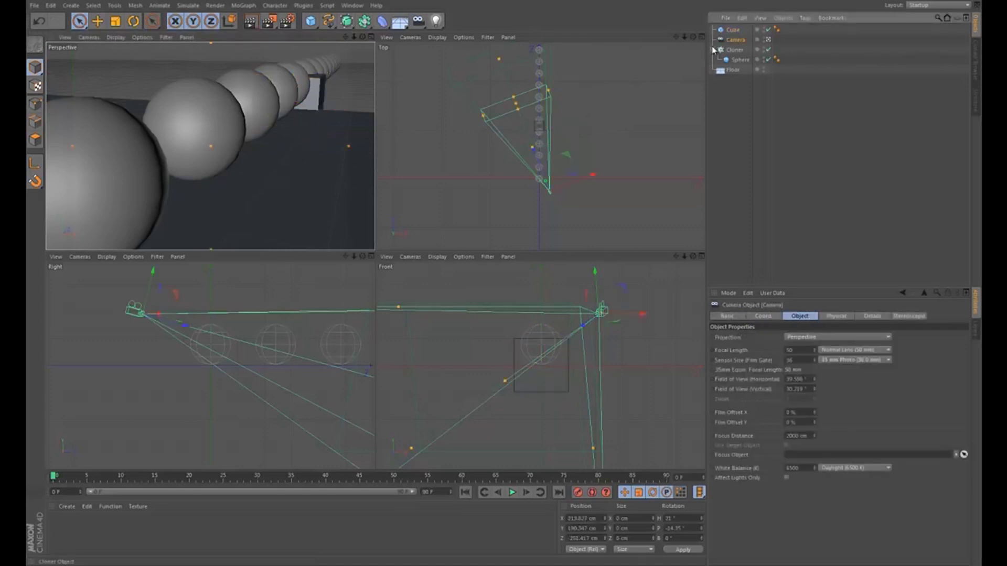
{"action": "left_click_drag", "start_coordinate": [754, 103], "coordinate": [821, 456]}
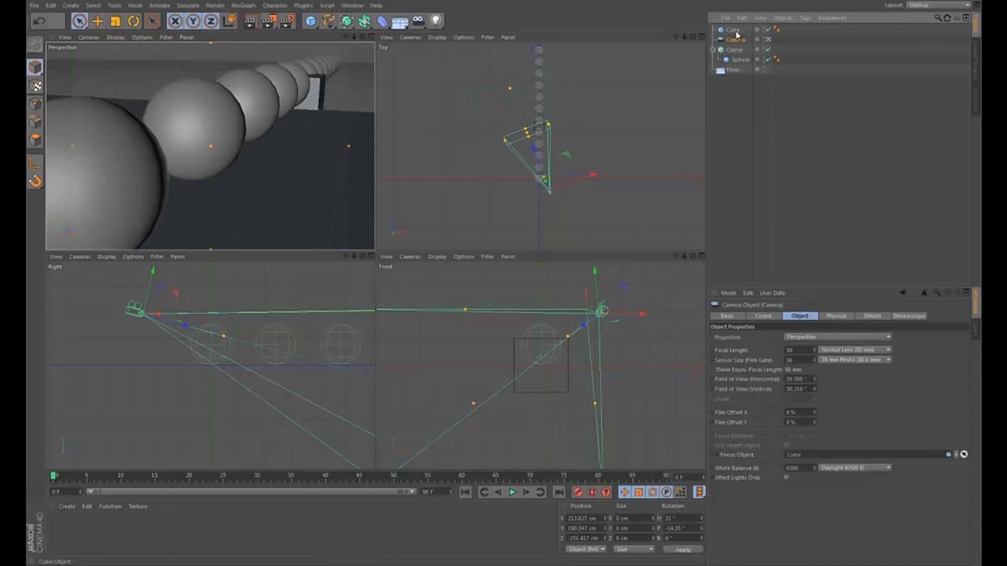
{"action": "left_click", "coordinate": [734, 49]}
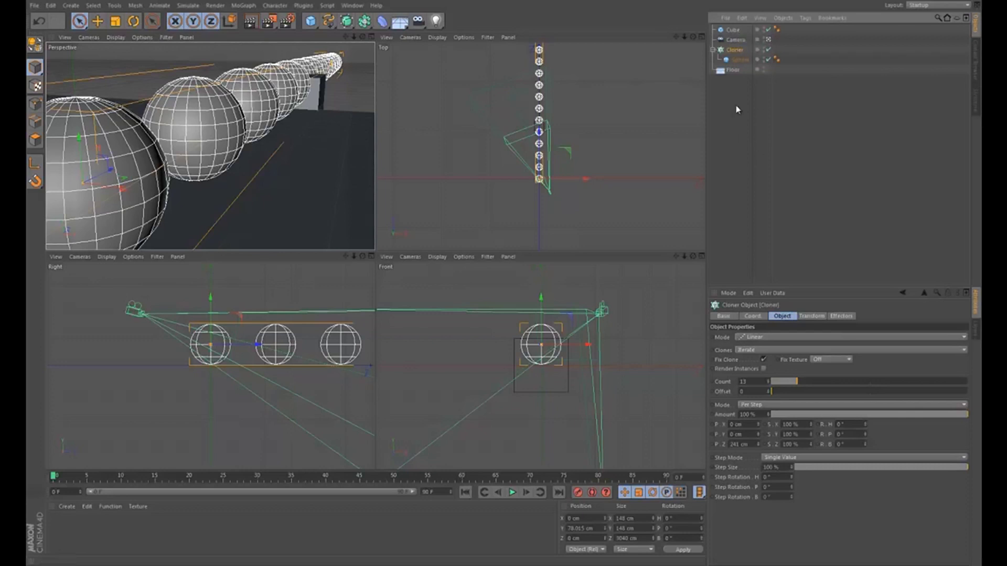
- Clear the camera's Focus Object link and delete the Cube
{"action": "left_click", "coordinate": [735, 40]}
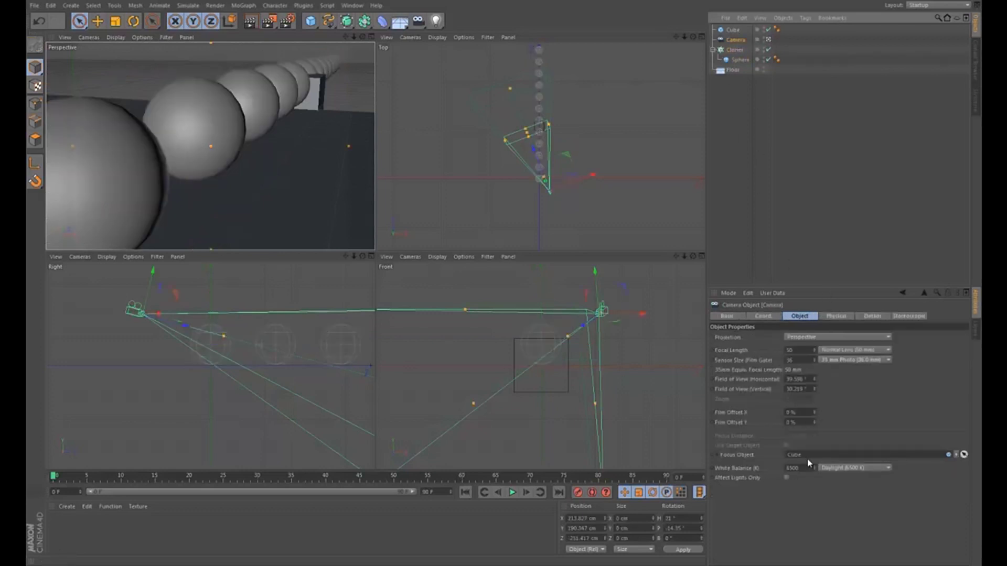
{"action": "left_click", "coordinate": [956, 455]}
{"action": "left_click", "coordinate": [947, 467]}
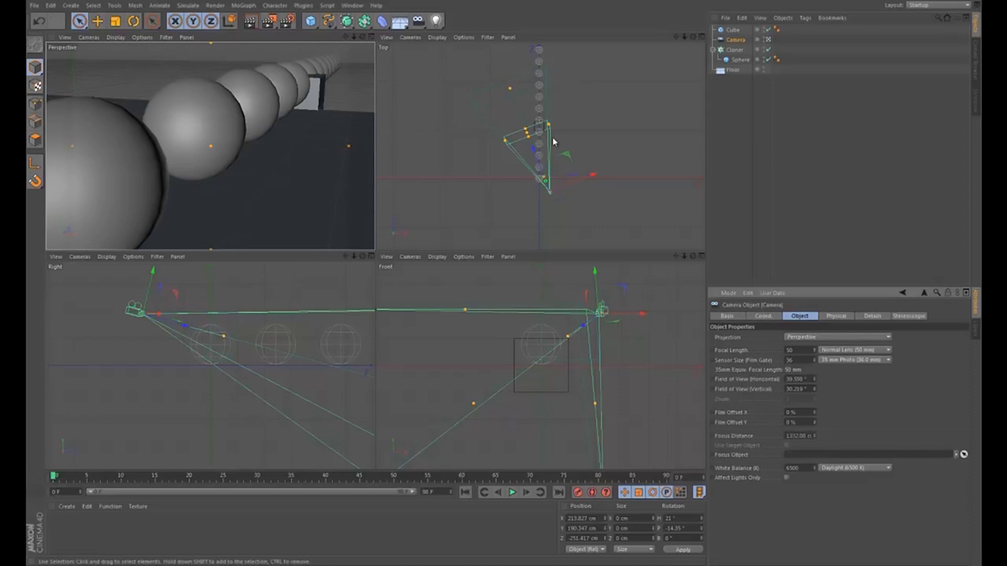
{"action": "left_click", "coordinate": [730, 32]}
{"action": "key", "text": "Delete"}
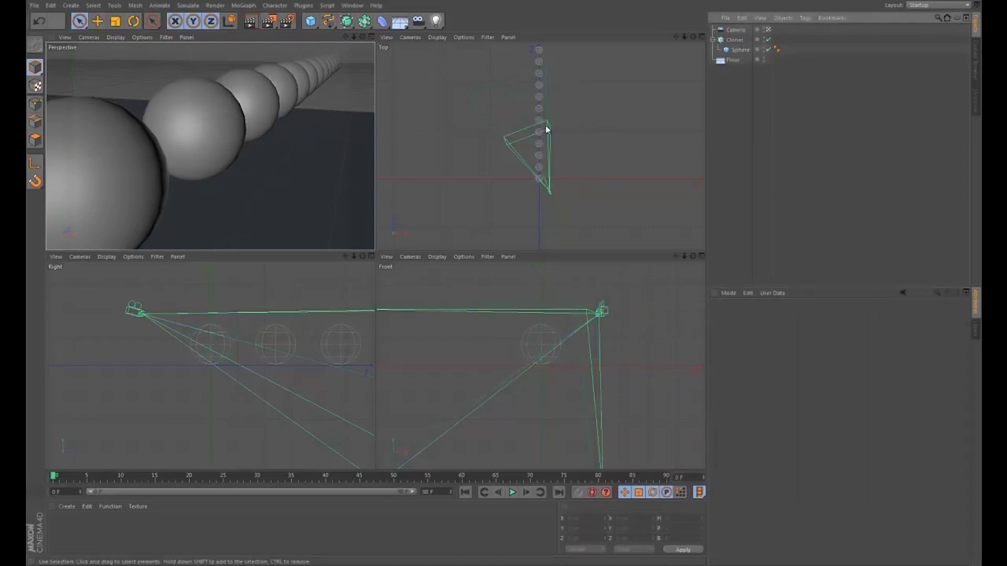
- Set the camera's Focus Distance to 829.49 cm using its Top-view handle
{"action": "left_click", "coordinate": [737, 30]}
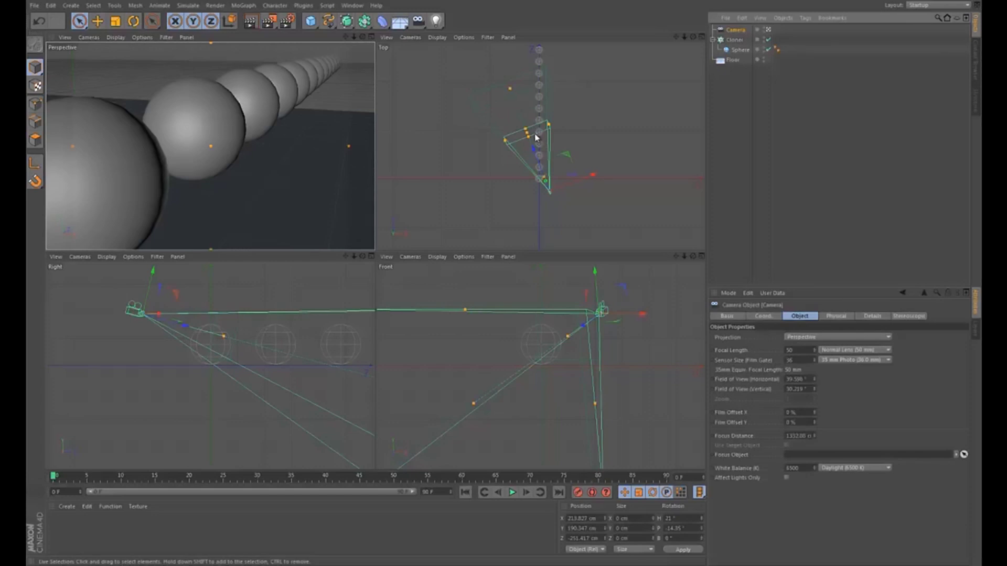
{"action": "mouse_move", "coordinate": [528, 136]}
{"action": "left_mouse_down"}
{"action": "mouse_move", "coordinate": [503, 73]}
{"action": "mouse_move", "coordinate": [530, 144]}
{"action": "left_mouse_up"}
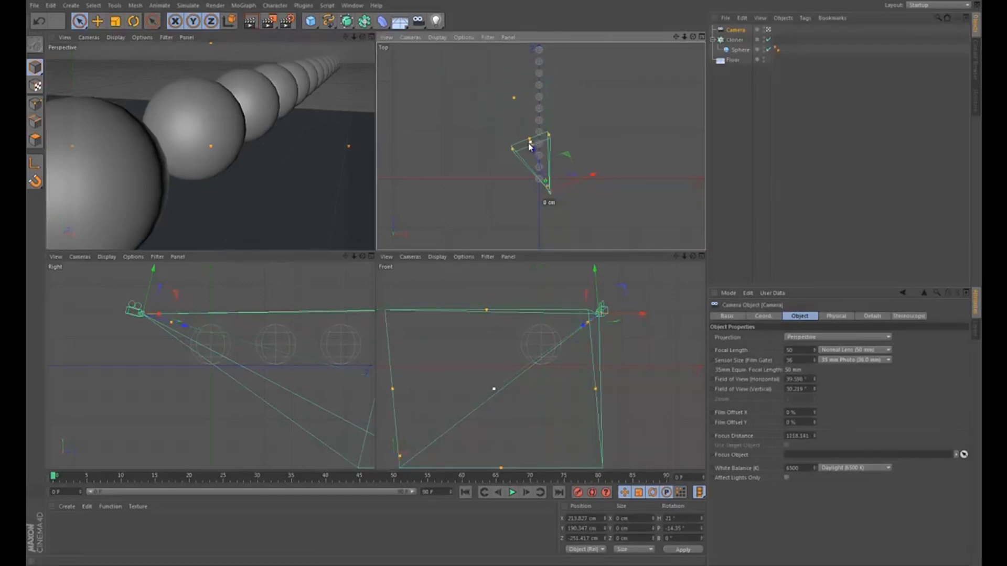
{"action": "left_click", "coordinate": [262, 116]}
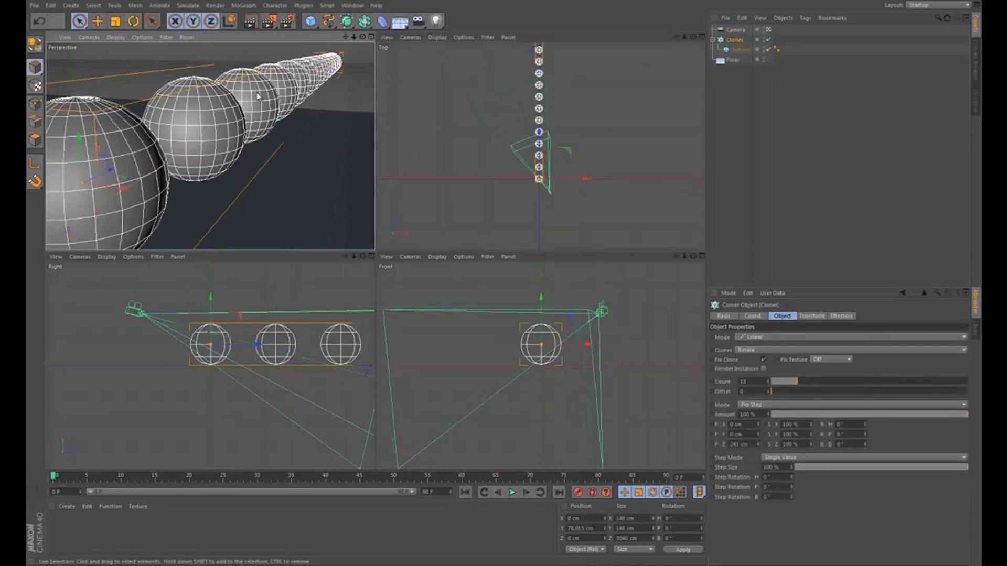
{"action": "left_click", "coordinate": [738, 31]}
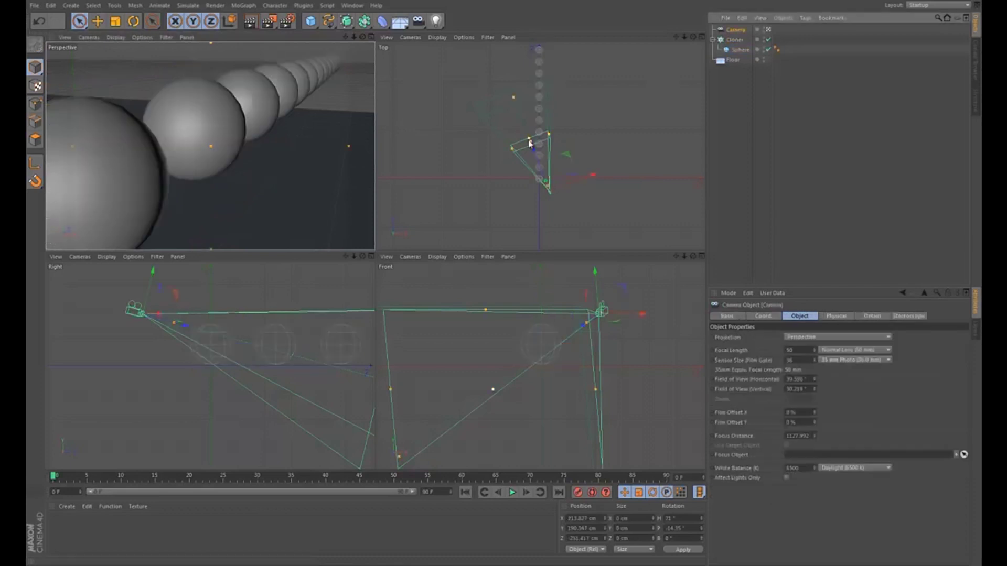
{"action": "left_click_drag", "start_coordinate": [530, 142], "coordinate": [535, 156]}
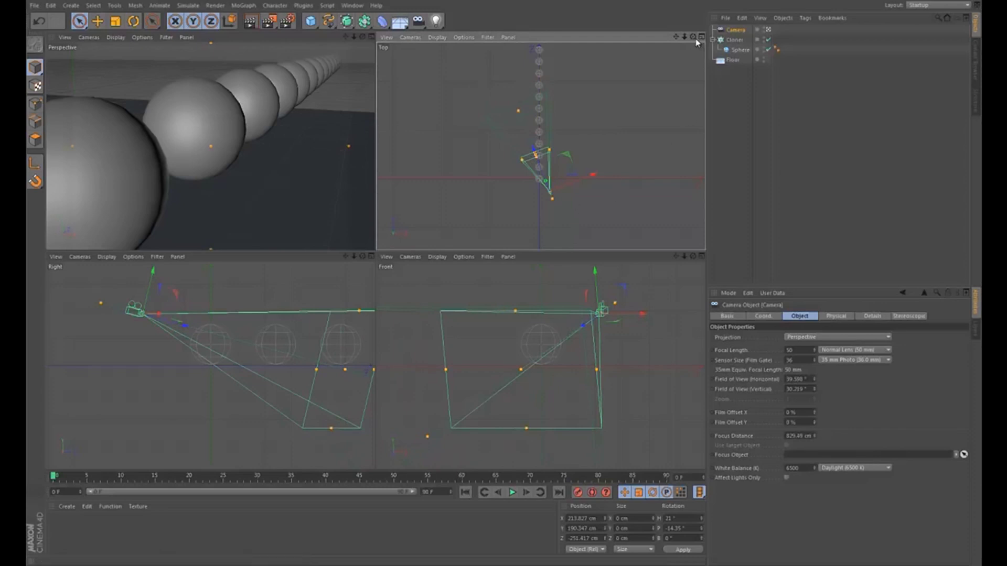
{"action": "left_click_drag", "start_coordinate": [684, 39], "coordinate": [543, 226]}
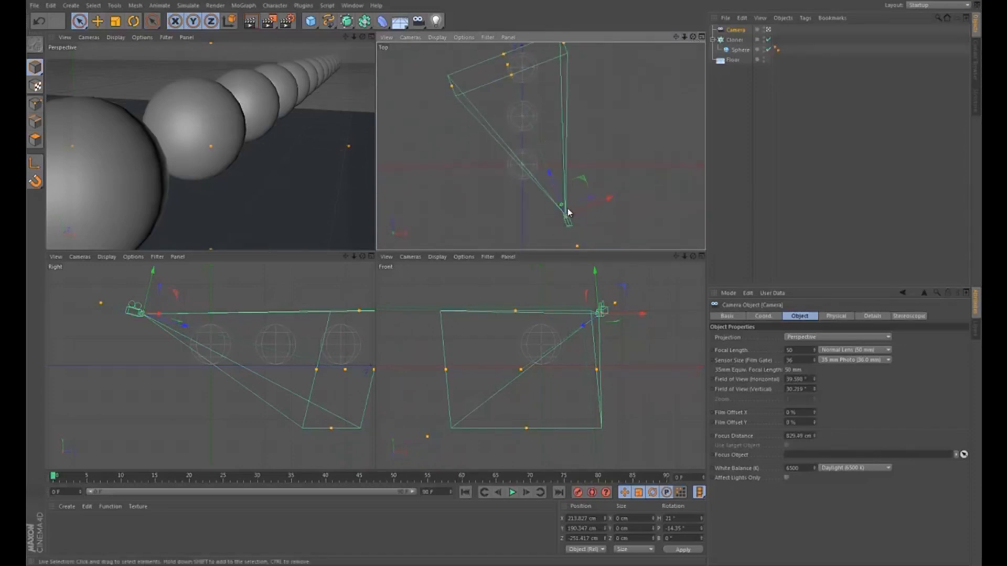
- Shorten DOF Front Blur End to 573.731 cm and Rear Blur End to 668.149 cm, then maximize Perspective
{"action": "left_click", "coordinate": [873, 317]}
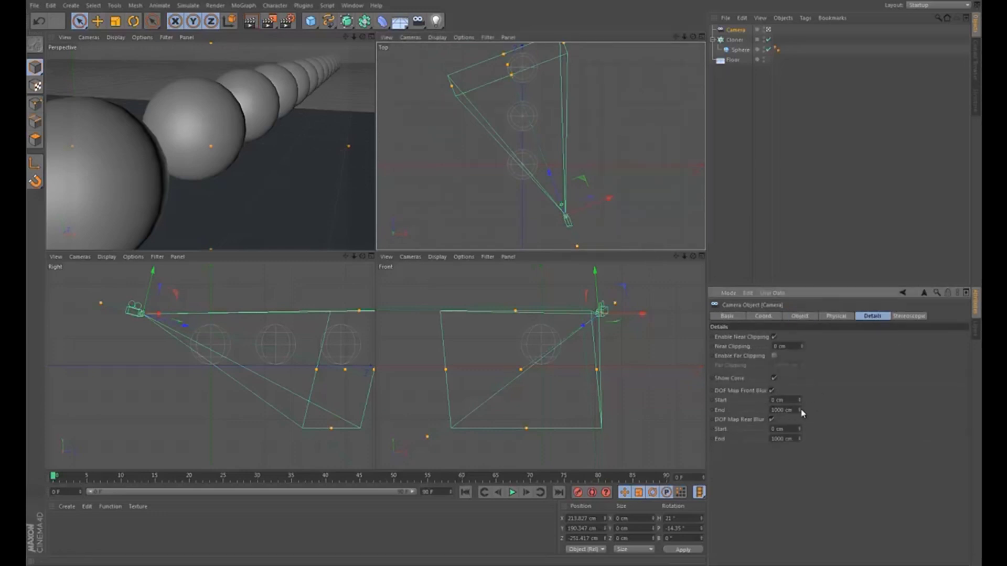
{"action": "left_click_drag", "start_coordinate": [801, 412], "coordinate": [803, 417]}
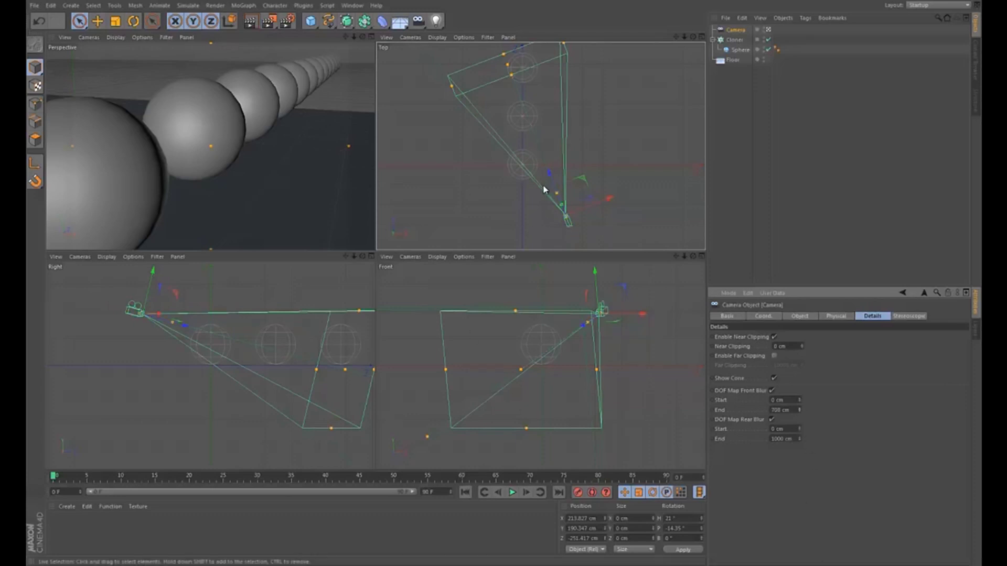
{"action": "left_click_drag", "start_coordinate": [557, 193], "coordinate": [547, 171]}
{"action": "left_click_drag", "start_coordinate": [676, 37], "coordinate": [539, 147]}
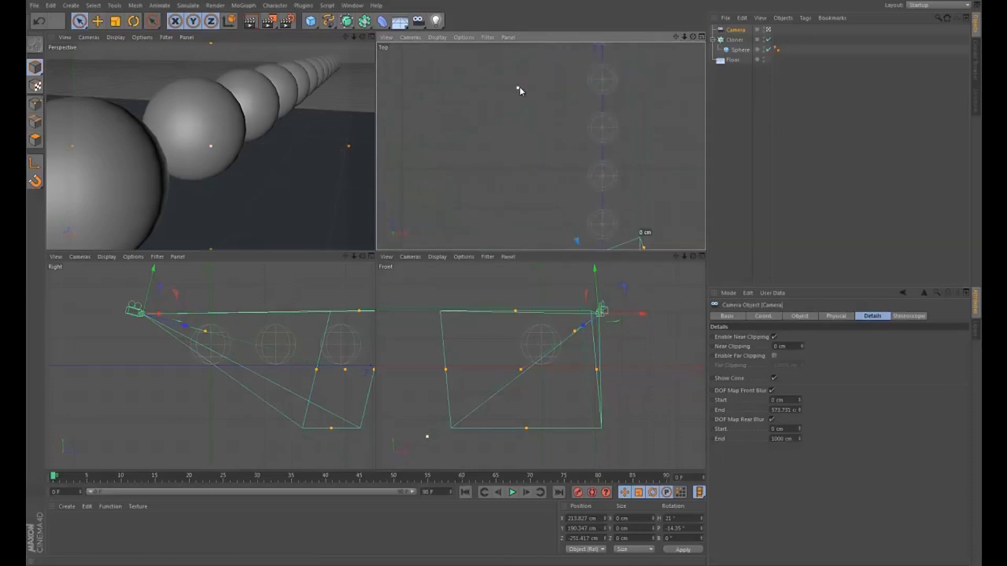
{"action": "left_click_drag", "start_coordinate": [519, 89], "coordinate": [535, 131]}
{"action": "key", "text": "F1"}
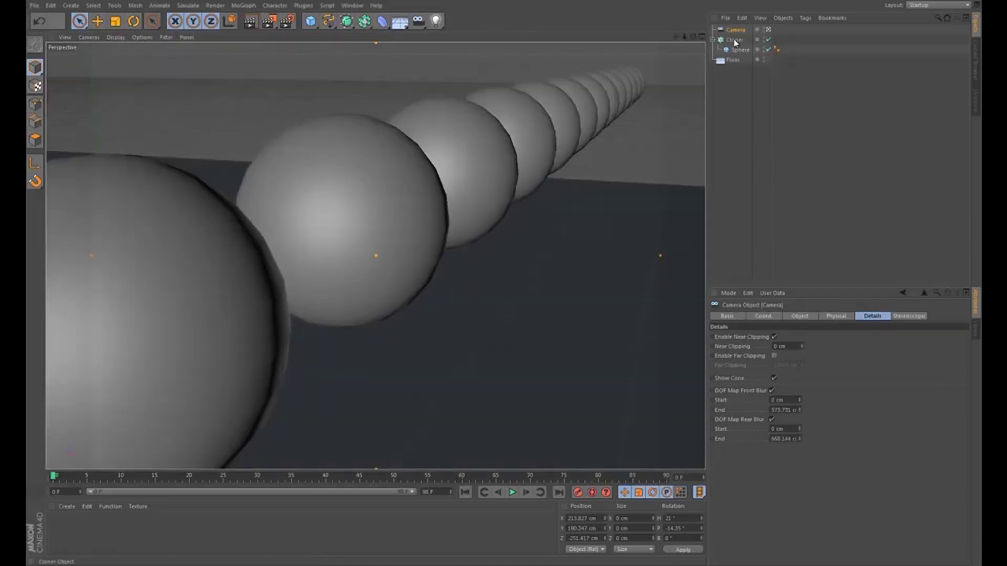
- Orbit the camera view along the sphere chain and add an Omni Light beside it
{"action": "left_click", "coordinate": [767, 29]}
{"action": "left_click_drag", "start_coordinate": [692, 40], "coordinate": [682, 39]}
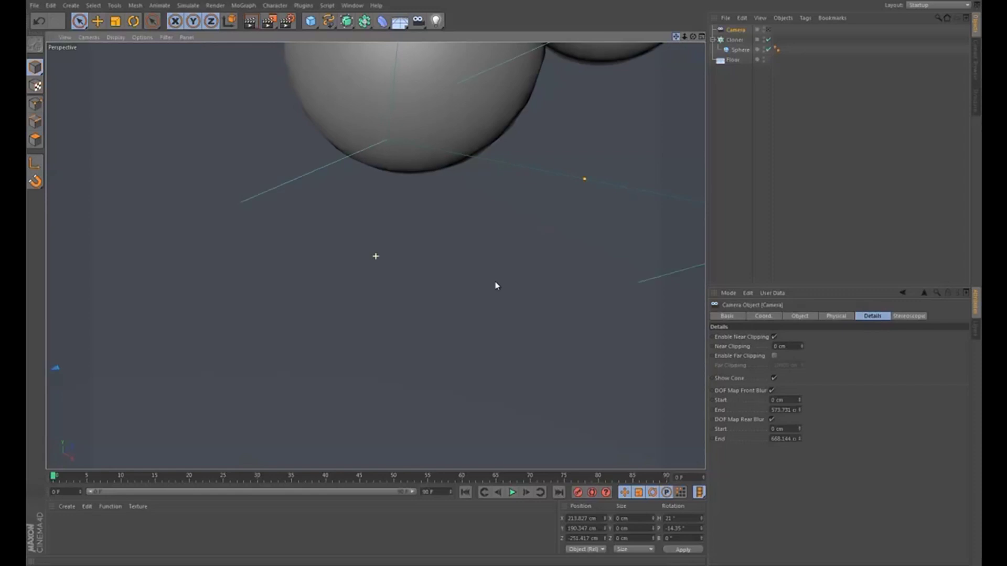
{"action": "left_click", "coordinate": [736, 40]}
{"action": "left_click_drag", "start_coordinate": [678, 39], "coordinate": [508, 282]}
{"action": "left_click_drag", "start_coordinate": [694, 41], "coordinate": [503, 284]}
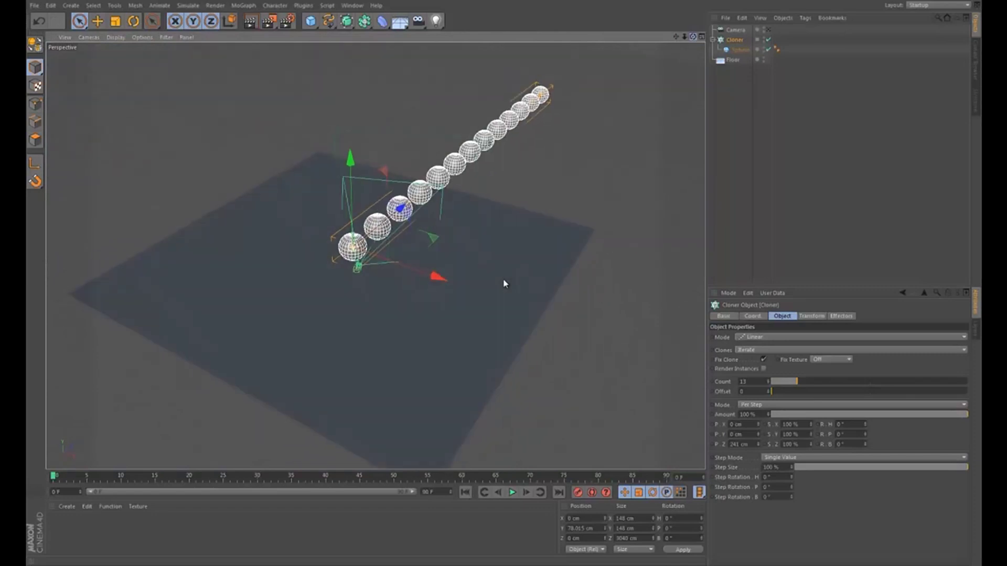
{"action": "left_click_drag", "start_coordinate": [440, 25], "coordinate": [472, 30]}
- Raise the light above the floor and set its Shadow to Area
{"action": "left_click_drag", "start_coordinate": [384, 233], "coordinate": [465, 162]}
{"action": "left_click_drag", "start_coordinate": [502, 211], "coordinate": [609, 252]}
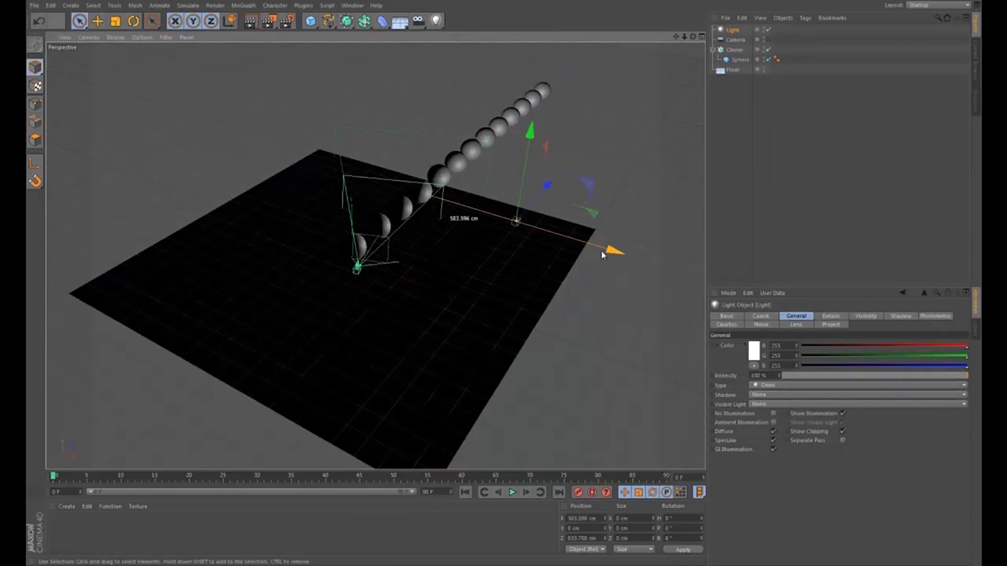
{"action": "left_click_drag", "start_coordinate": [524, 163], "coordinate": [530, 71]}
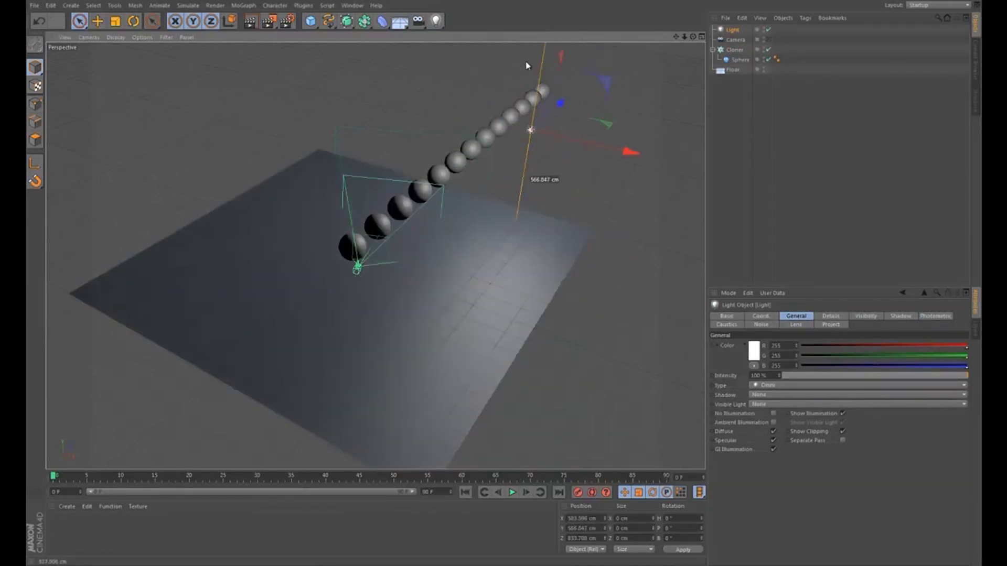
{"action": "left_click", "coordinate": [755, 394]}
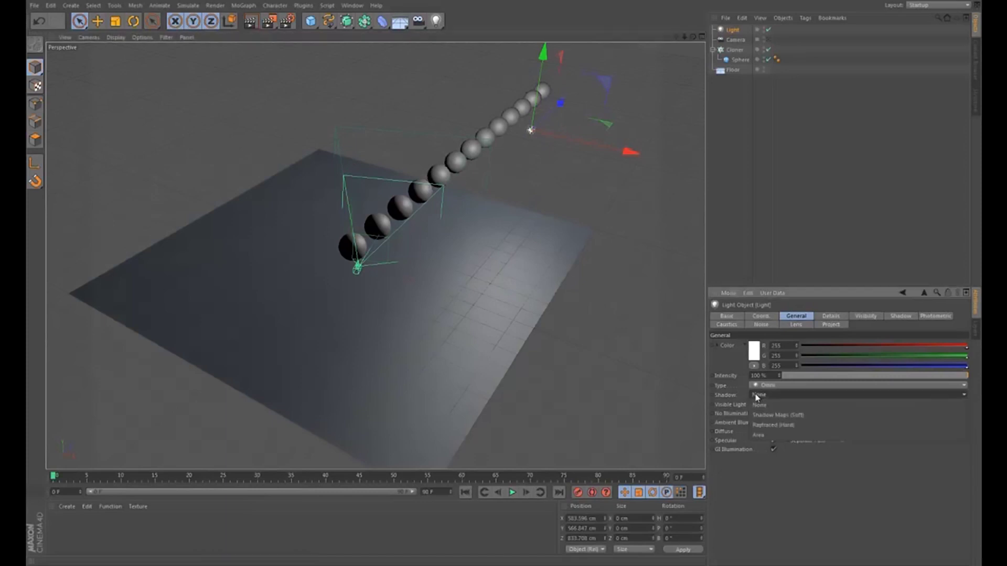
{"action": "left_click", "coordinate": [786, 435]}
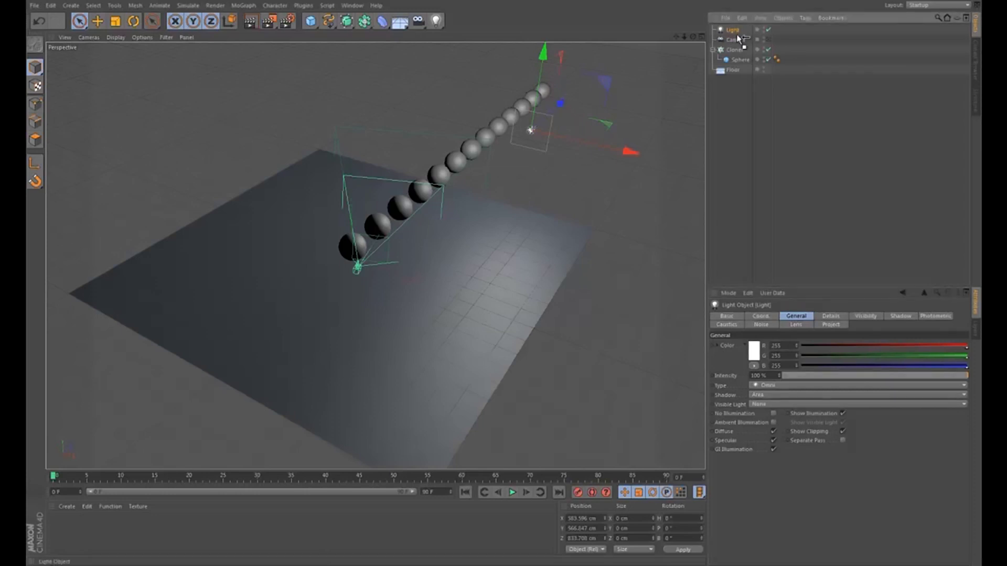
- Duplicate the light as Light.1 and move it left and higher above the spheres
{"action": "left_click_drag", "start_coordinate": [731, 35], "coordinate": [732, 39], "text": "ctrl"}
{"action": "left_click_drag", "start_coordinate": [560, 103], "coordinate": [466, 181]}
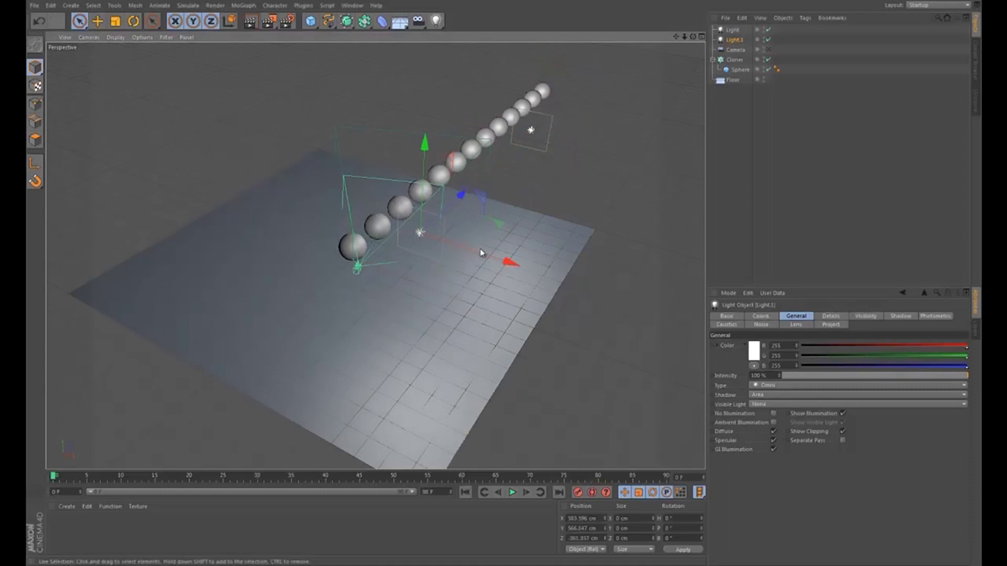
{"action": "left_click_drag", "start_coordinate": [506, 262], "coordinate": [452, 244]}
{"action": "left_click_drag", "start_coordinate": [367, 168], "coordinate": [367, 105]}
- Test-render the scene through the camera view
{"action": "left_click", "coordinate": [768, 49]}
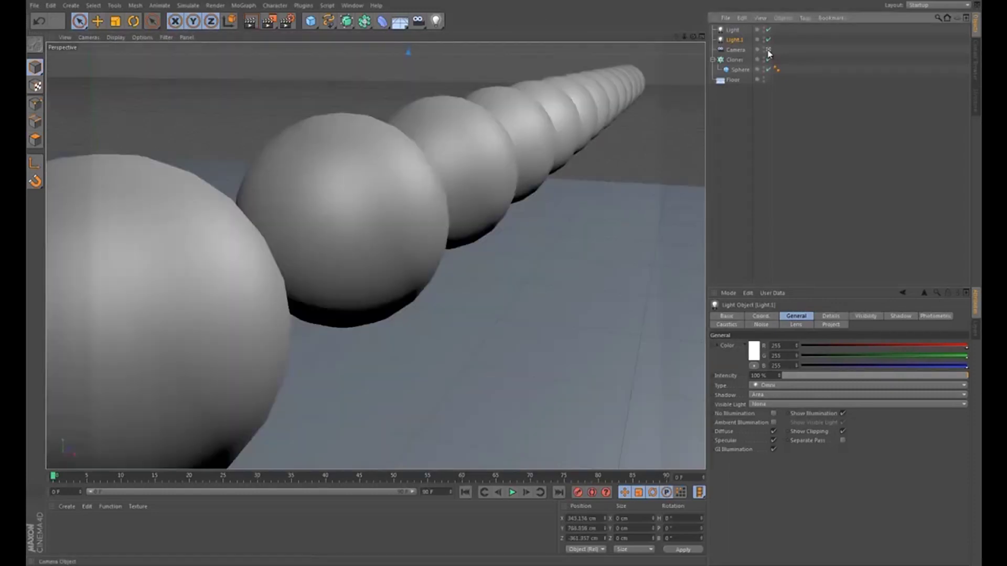
{"action": "key", "text": "ctrl+r"}
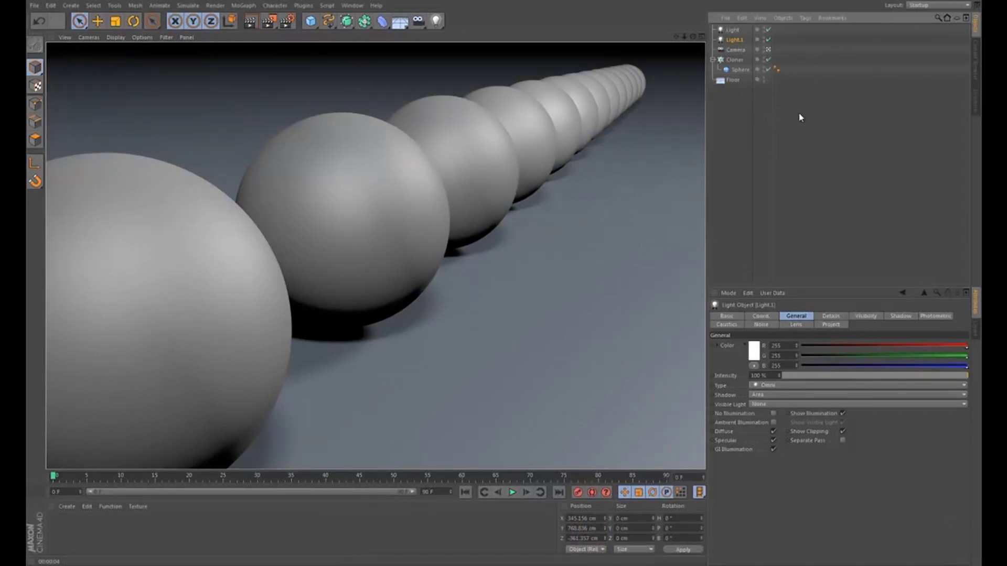
{"action": "left_click", "coordinate": [733, 61]}
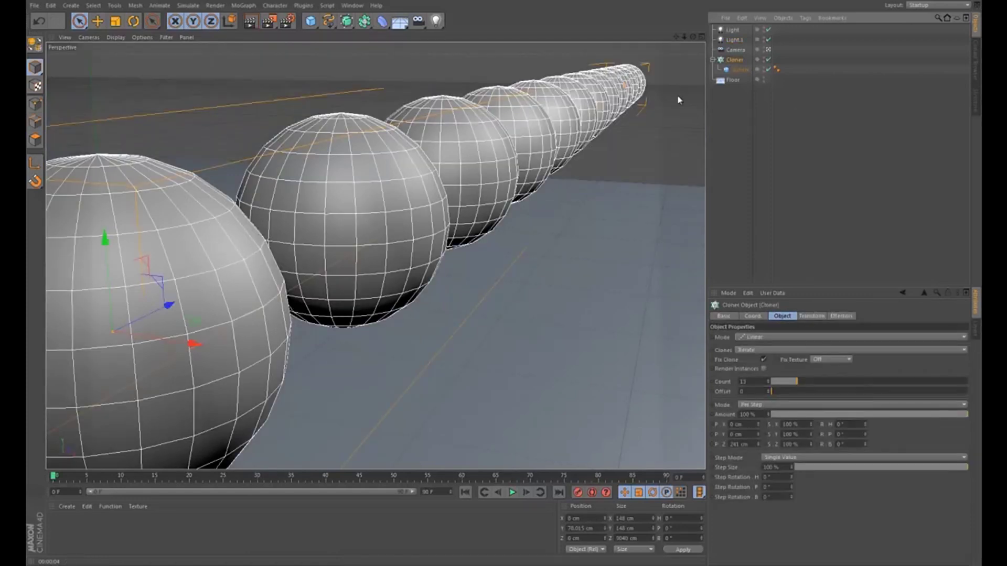
- Add a Random effector to the cloned spheres with Position X, Y and Z variation at 0 cm
{"action": "left_click", "coordinate": [245, 6]}
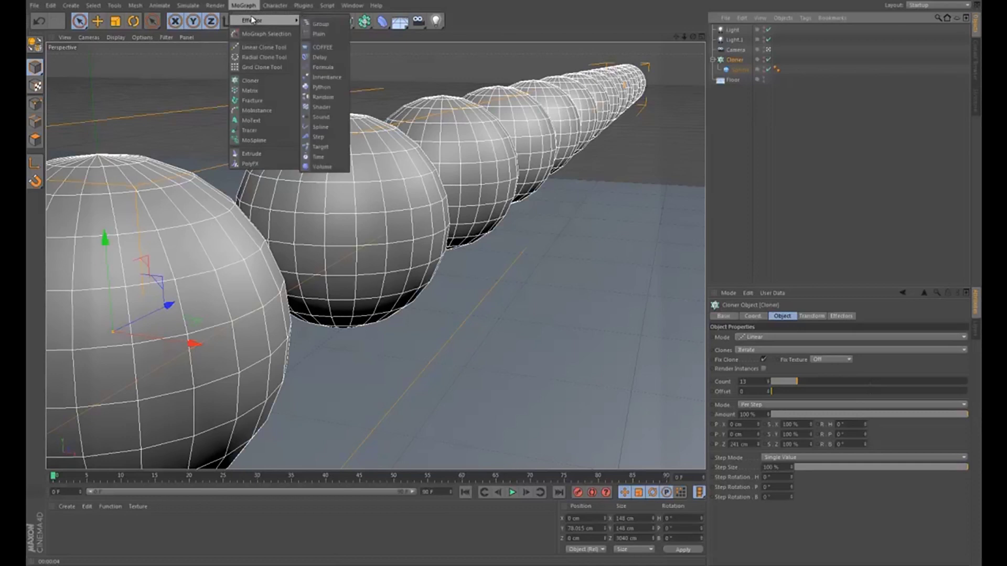
{"action": "mouse_move", "coordinate": [267, 20]}
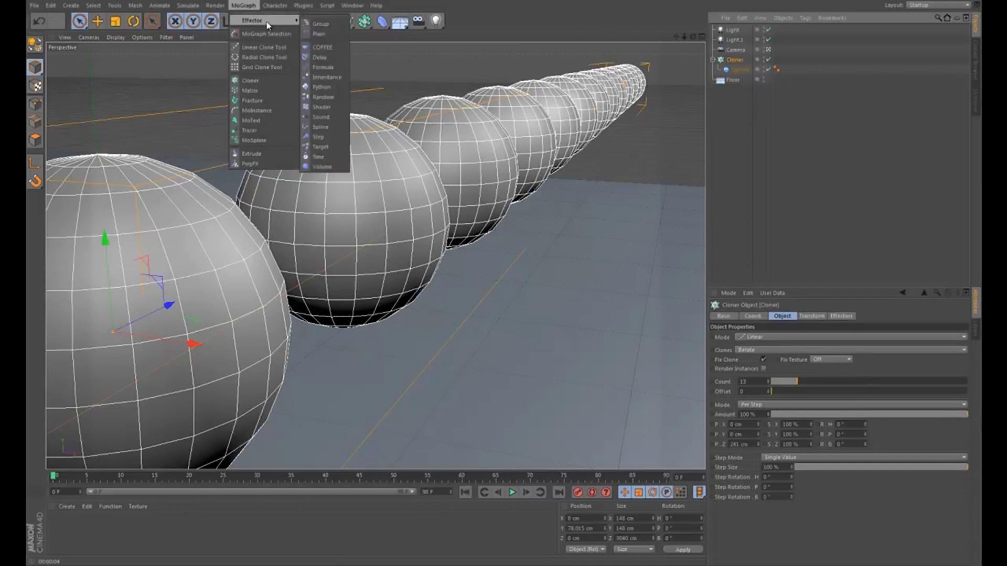
{"action": "left_click", "coordinate": [323, 97]}
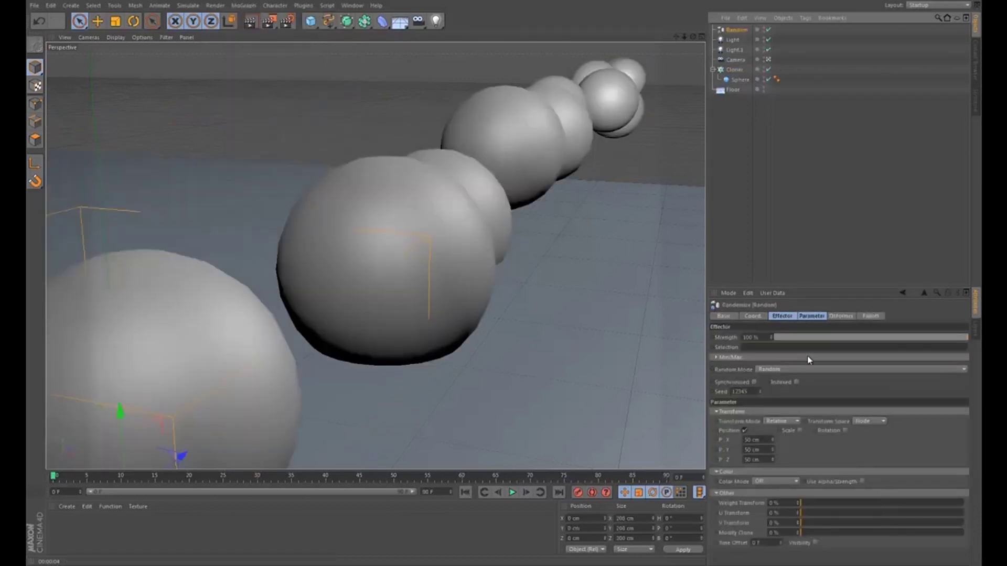
{"action": "double_click", "coordinate": [765, 441]}
{"action": "type", "text": "0"}
{"action": "key", "text": "Tab"}
{"action": "type", "text": "0"}
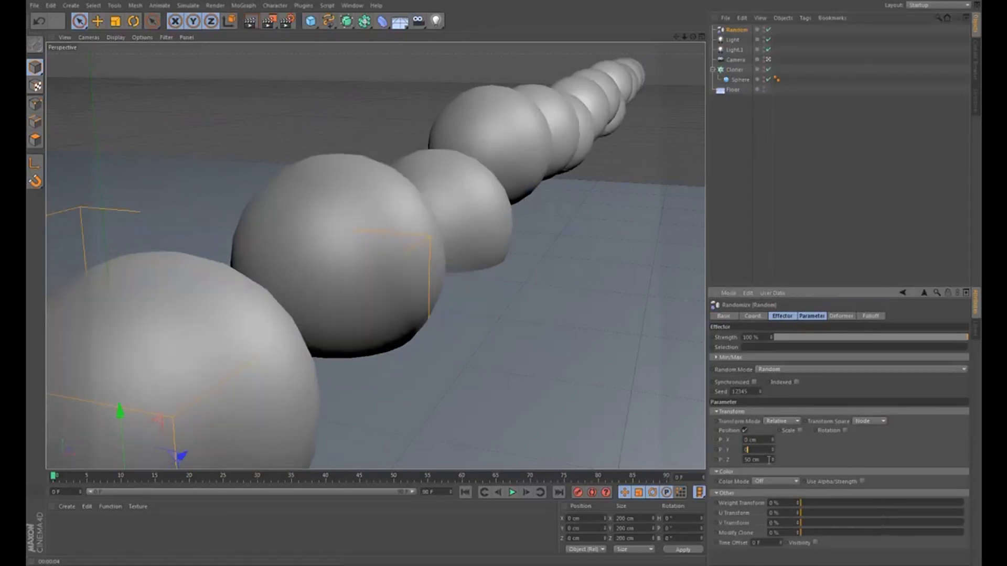
{"action": "key", "text": "Tab"}
{"action": "type", "text": "0"}
{"action": "key", "text": "Tab"}
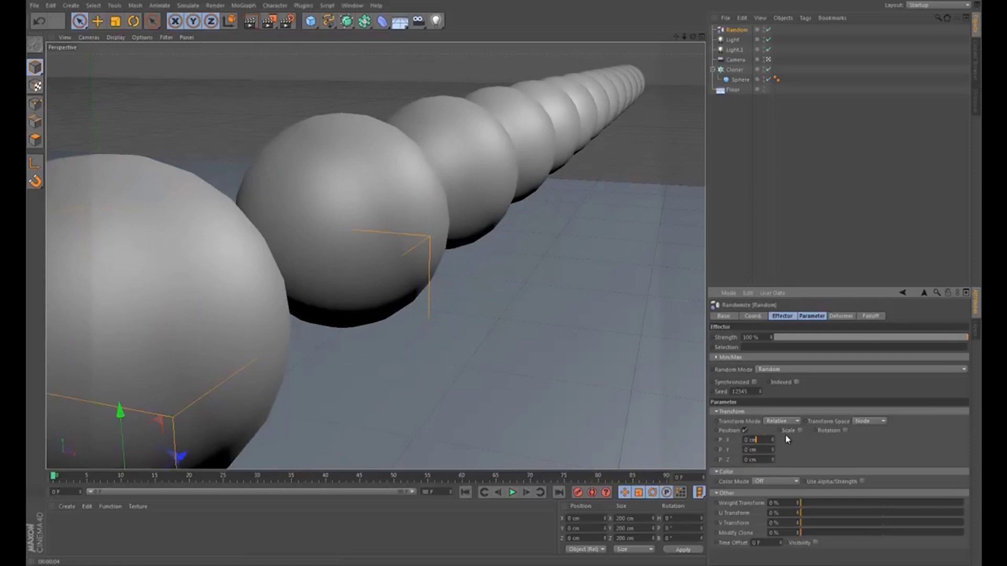
- Enable random Scale at 0.07, 0.09 and 0.13, then render a preview
{"action": "left_click", "coordinate": [800, 431]}
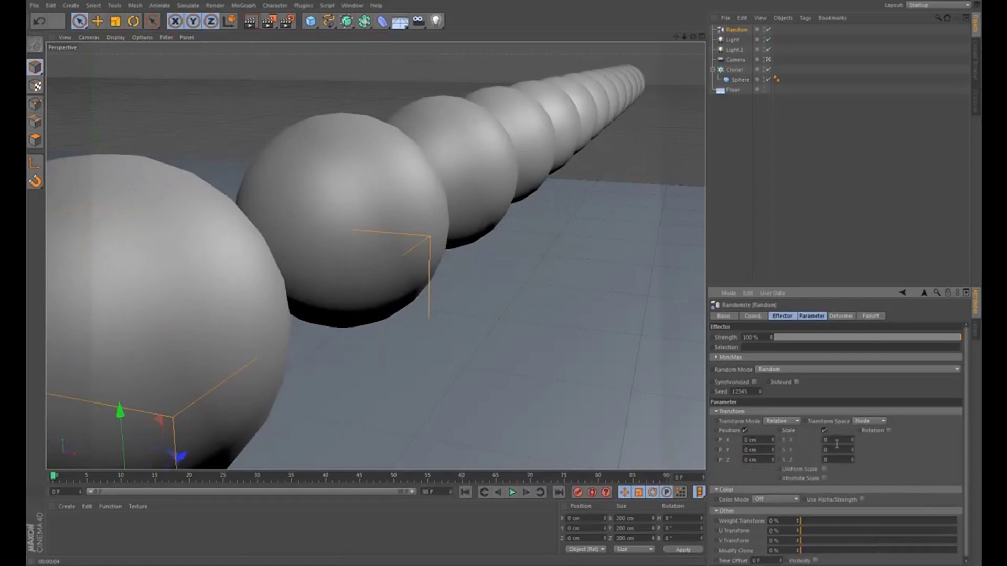
{"action": "type", "text": ".02"}
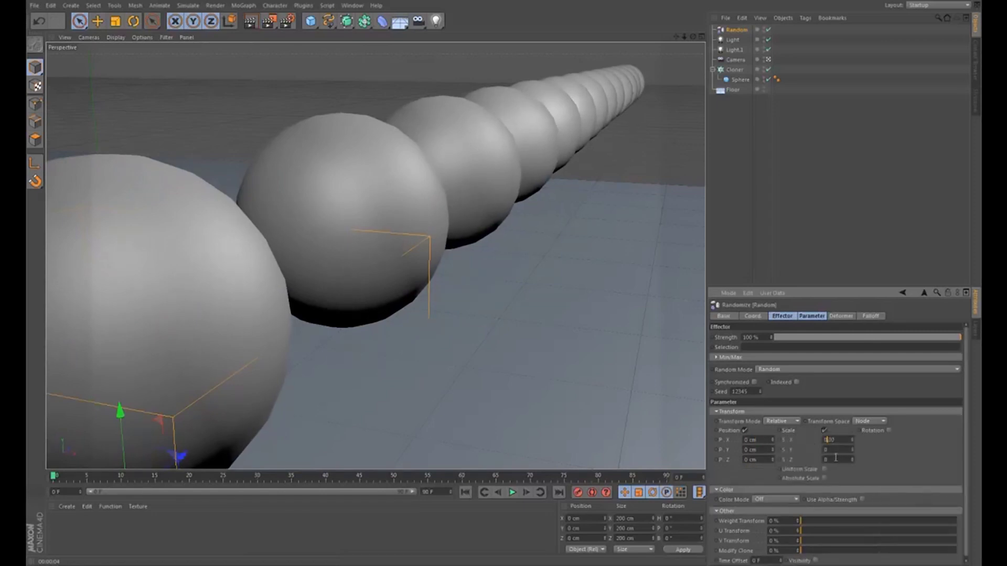
{"action": "type", "text": ".09"}
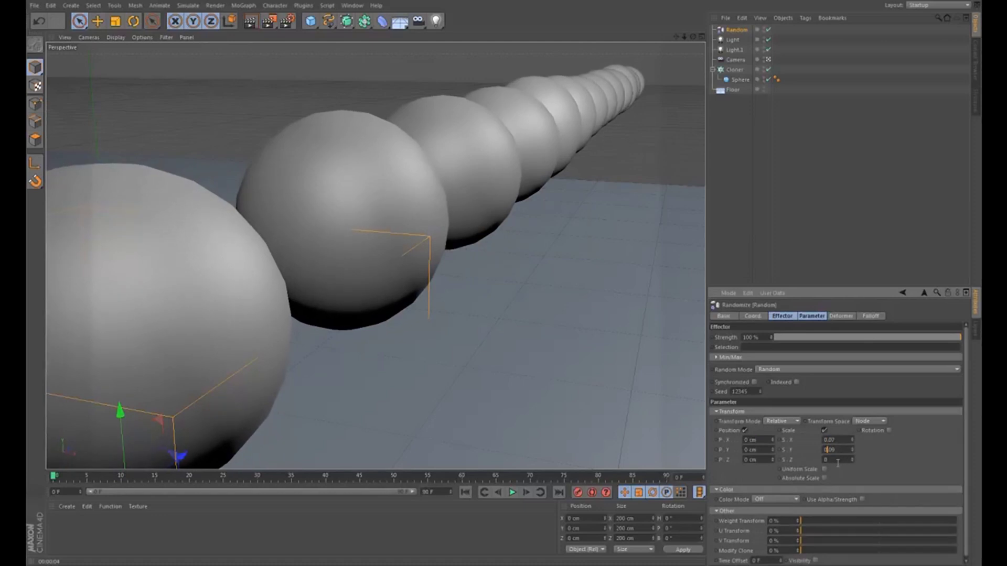
{"action": "type", "text": ".13"}
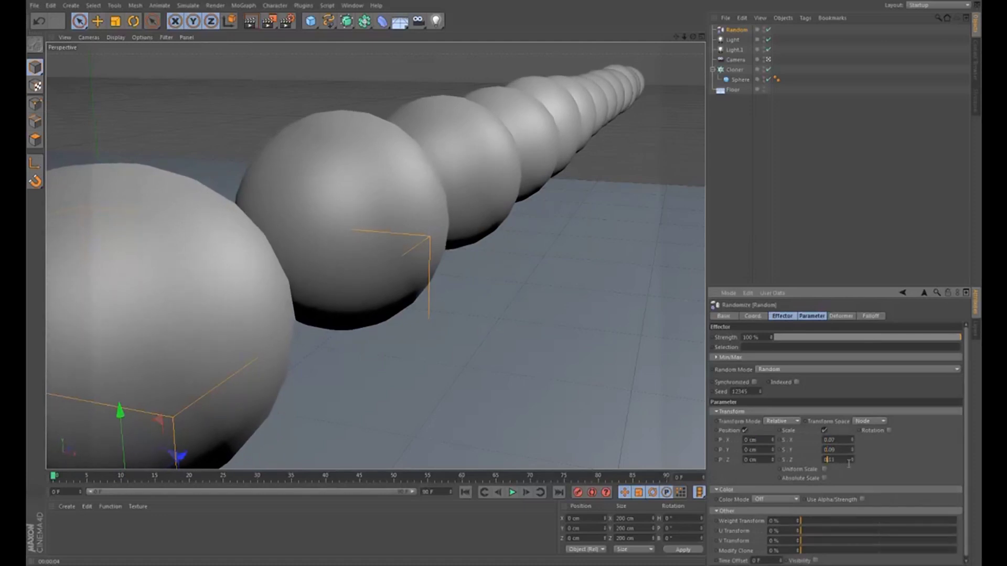
{"action": "key", "text": "ctrl+r"}
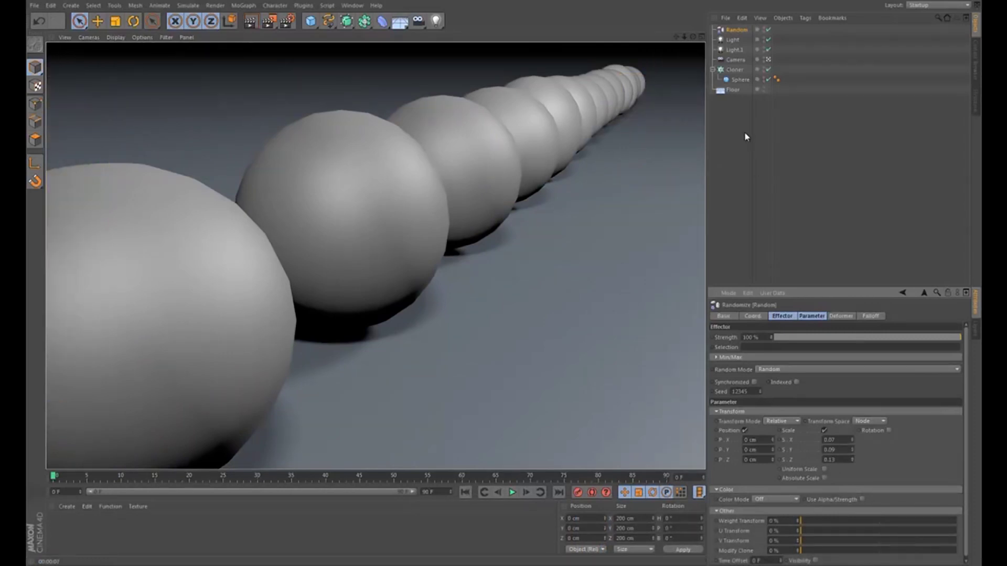
- Delete the Random effector, undo back past its addition, and render the uniform sphere row
{"action": "left_click", "coordinate": [743, 30]}
{"action": "key", "text": "Delete"}
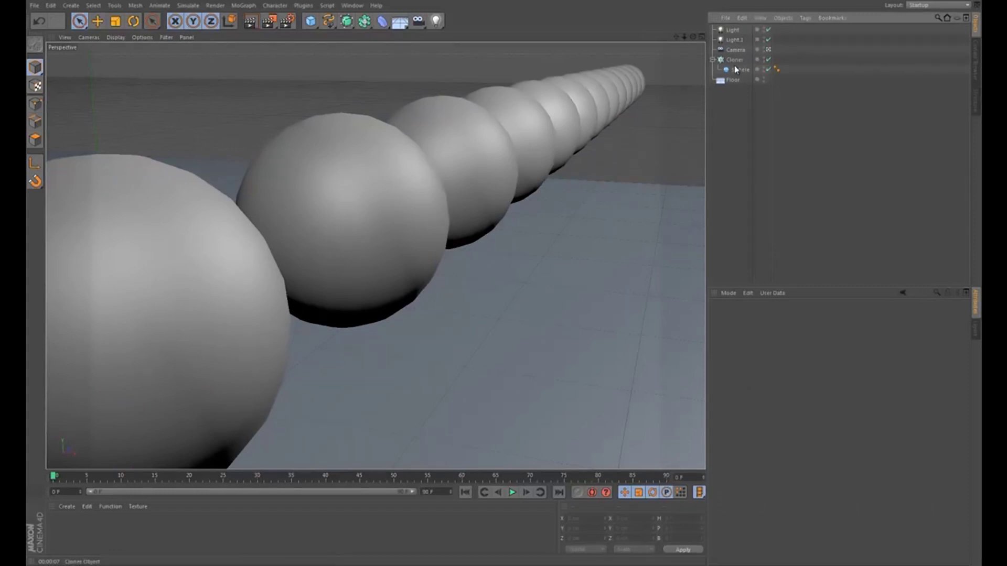
{"action": "key", "text": "ctrl+z"}
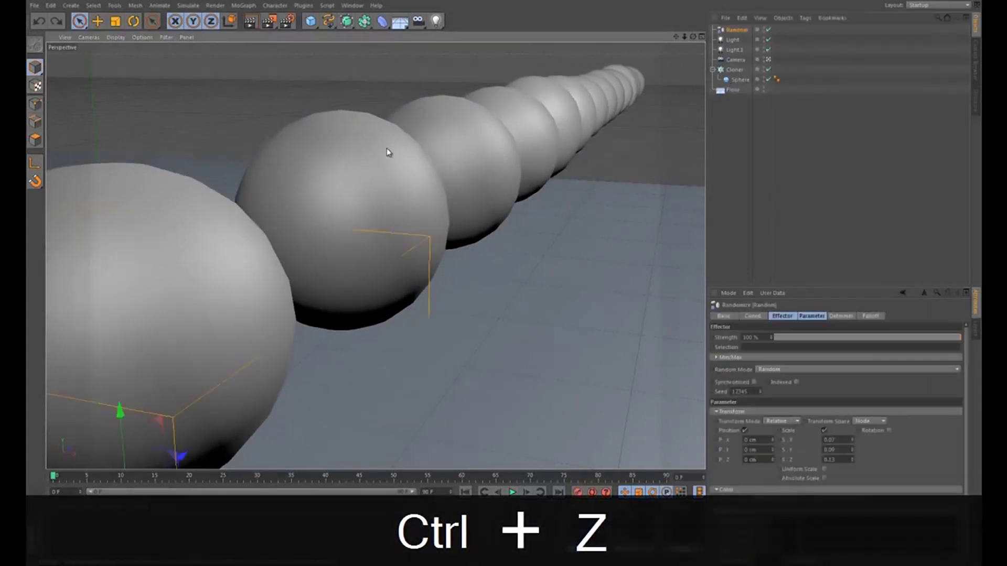
{"action": "key", "text": "ctrl+z"}
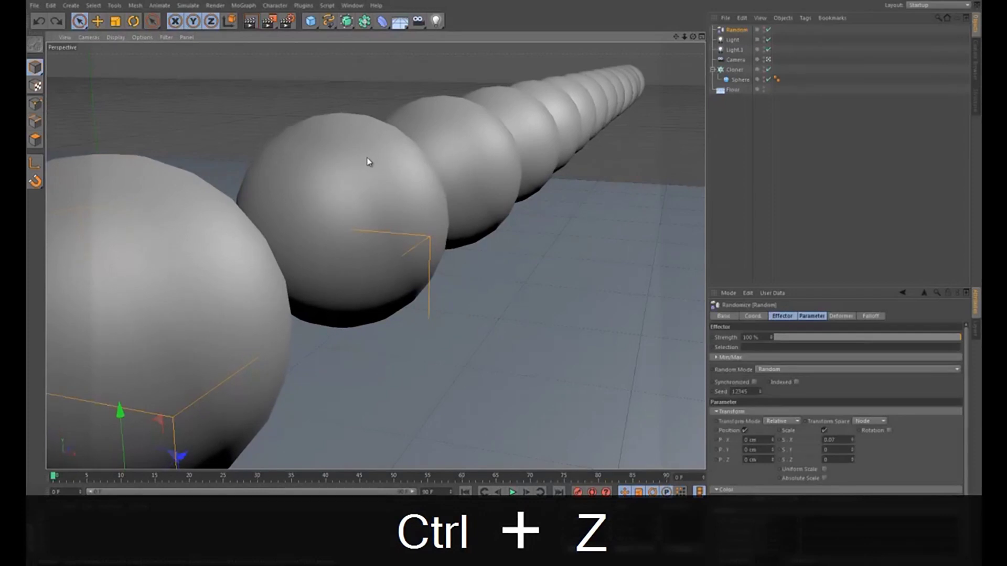
{"action": "key", "text": "ctrl+z"}
{"action": "key", "text": "ctrl+z"}
{"action": "key", "text": "ctrl+z"}
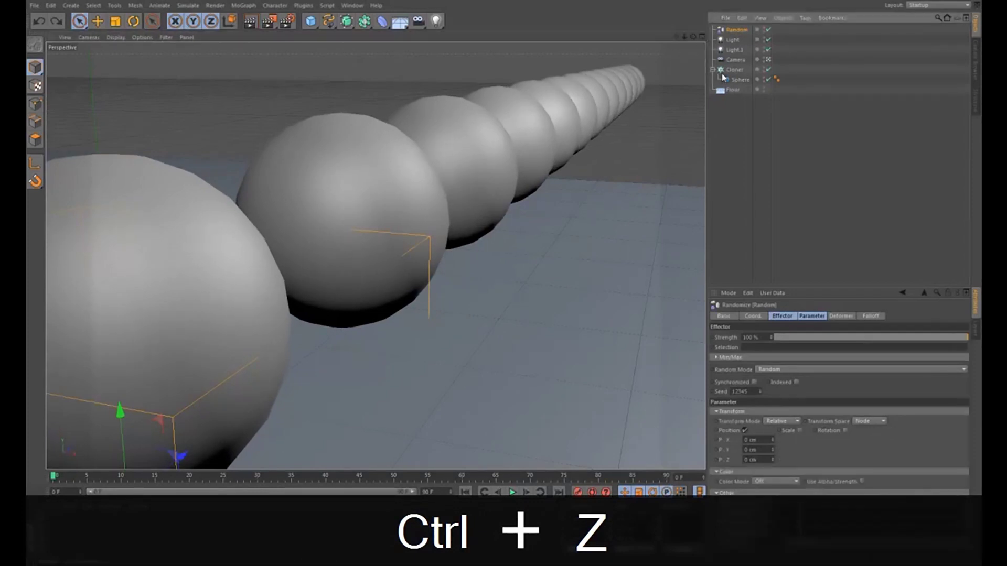
{"action": "key", "text": "ctrl+z"}
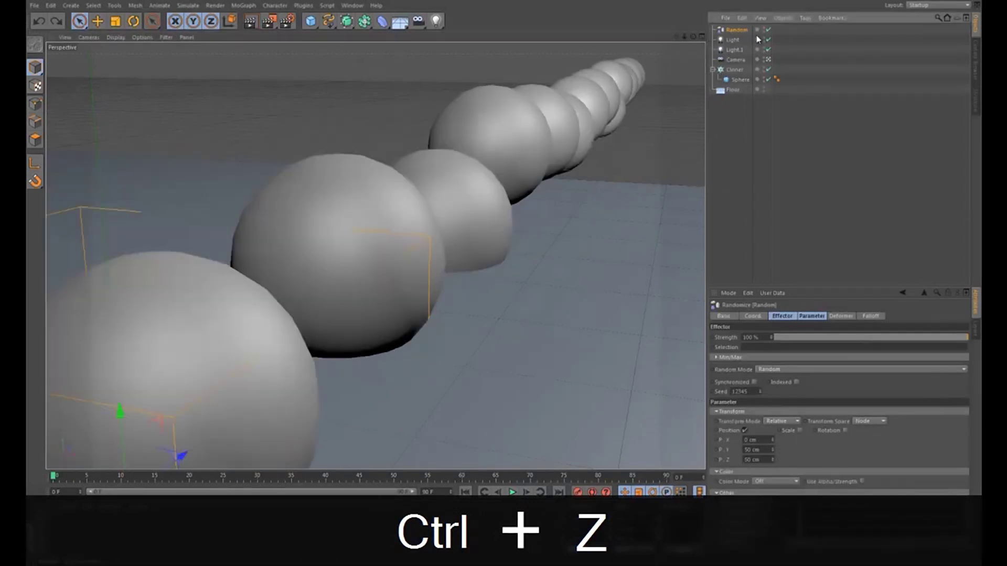
{"action": "key", "text": "ctrl+z"}
{"action": "key", "text": "ctrl+z"}
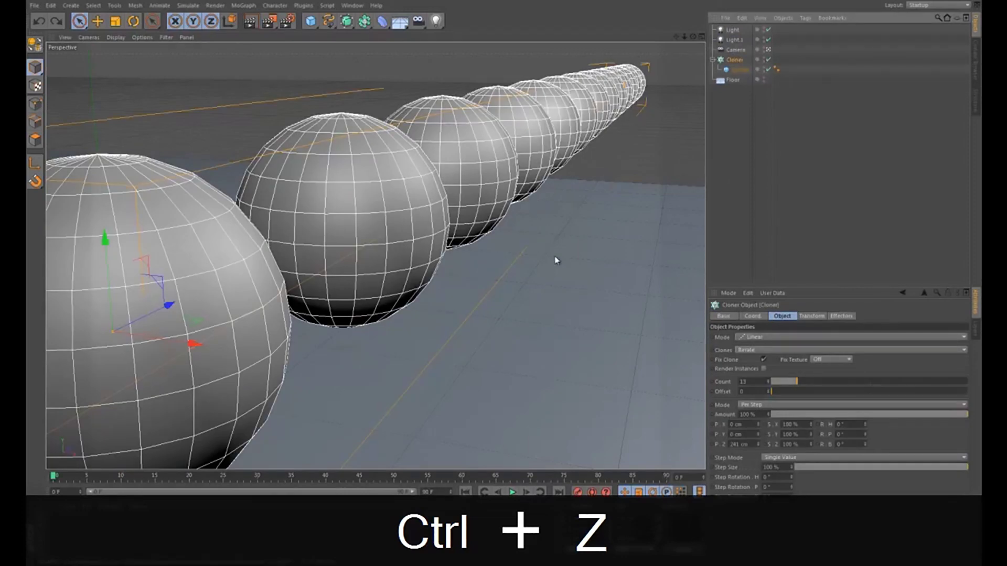
{"action": "key", "text": "ctrl+r"}
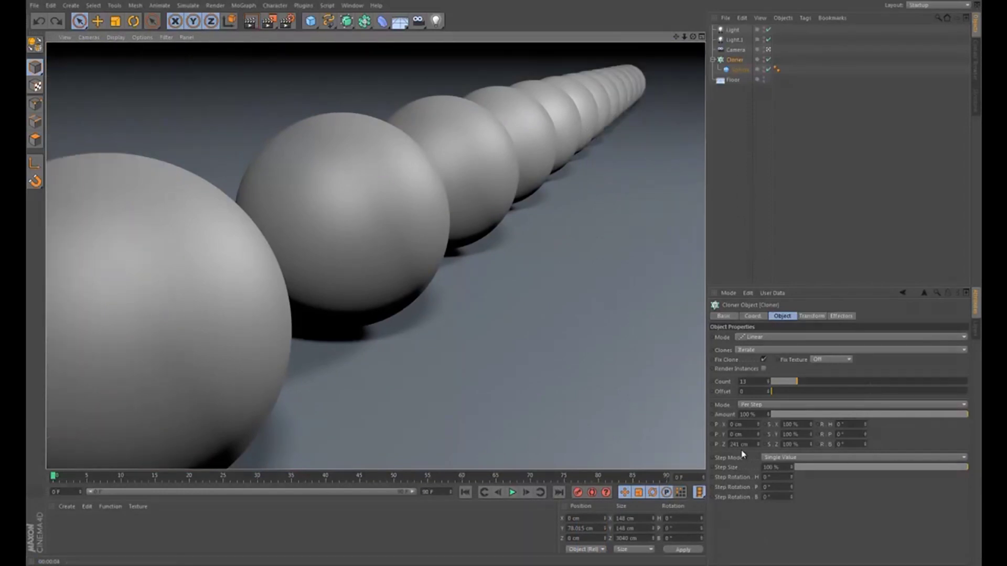
- Give the Cloner a 15 cm X offset with 18° H and 15° P per-step rotation
{"action": "key", "text": "ctrl+z"}
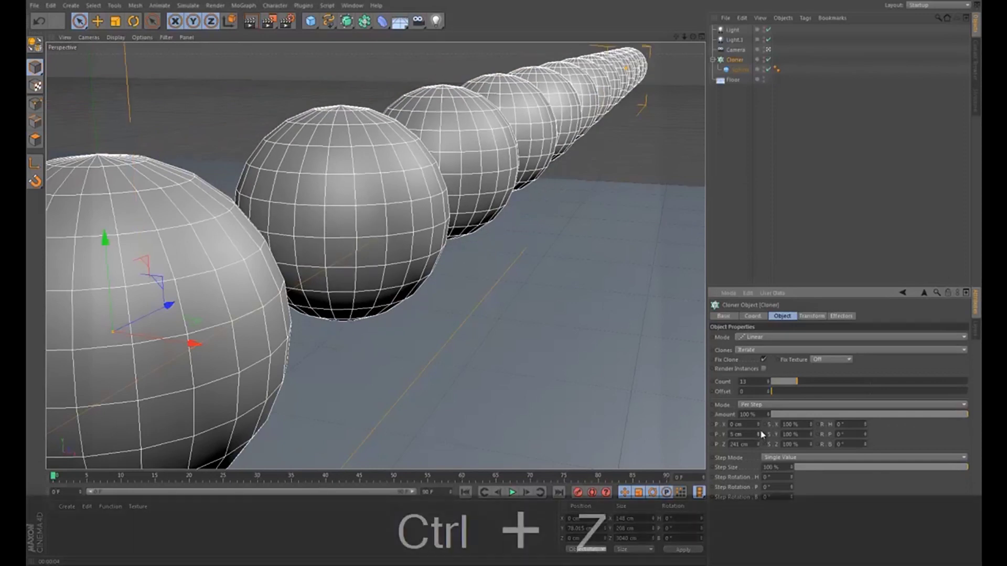
{"action": "left_click_drag", "start_coordinate": [759, 426], "coordinate": [759, 427]}
{"action": "left_click_drag", "start_coordinate": [865, 425], "coordinate": [824, 434]}
{"action": "left_click_drag", "start_coordinate": [758, 424], "coordinate": [756, 370]}
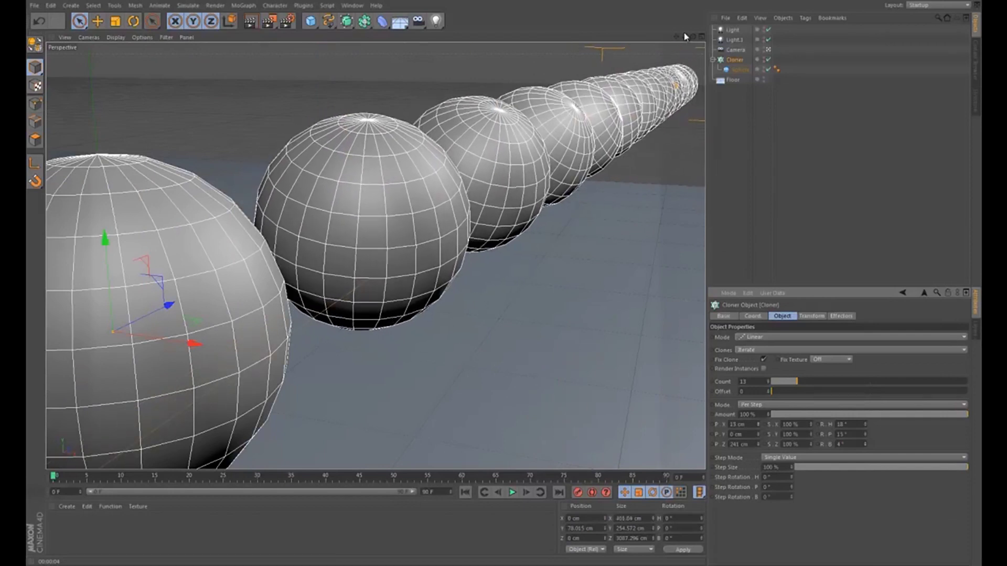
{"action": "left_click_drag", "start_coordinate": [693, 36], "coordinate": [505, 281]}
{"action": "left_click_drag", "start_coordinate": [690, 38], "coordinate": [122, 454]}
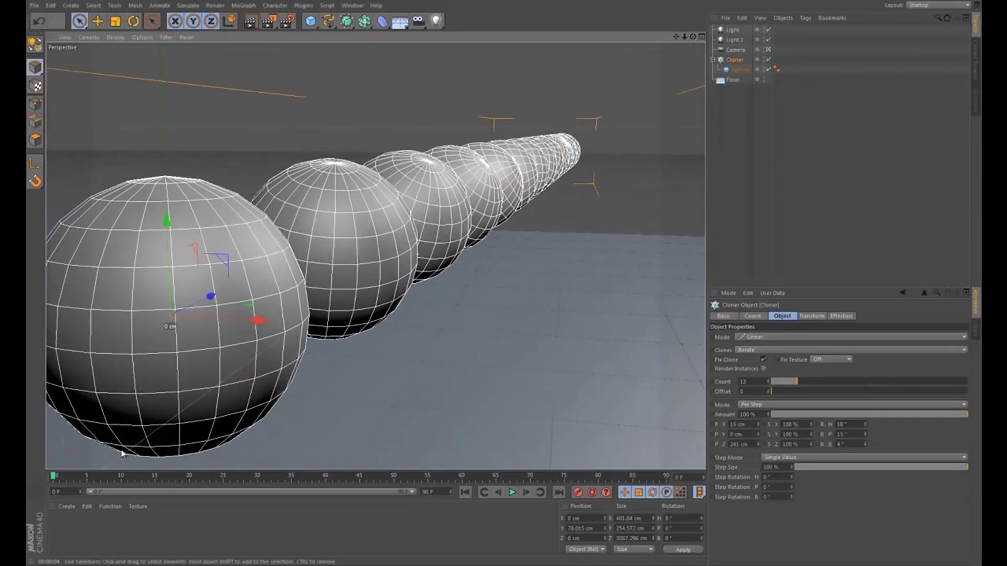
- Create a white material with low Fresnel reflection at 0% mix and apply it to the floor
{"action": "double_click", "coordinate": [74, 532]}
{"action": "double_click", "coordinate": [58, 524]}
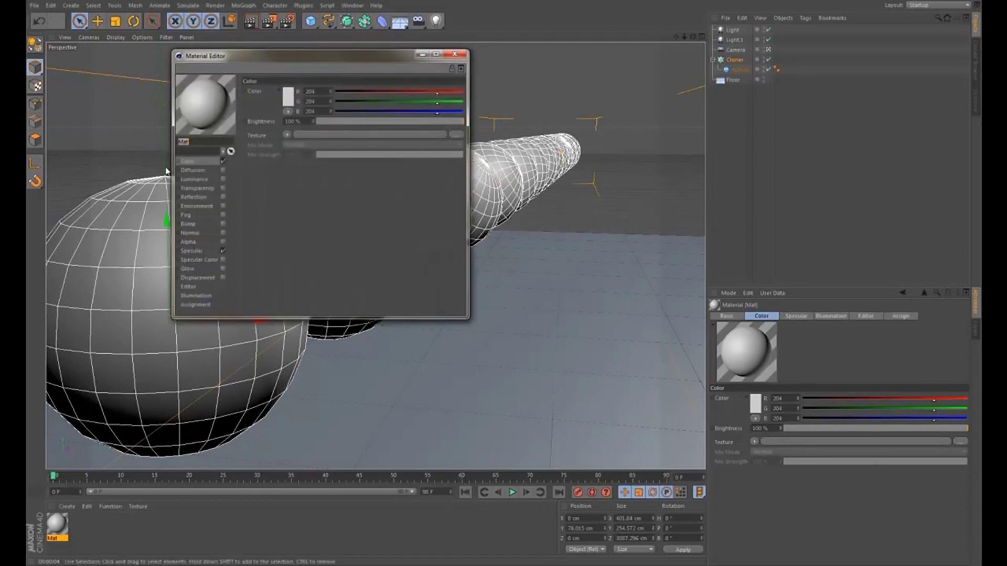
{"action": "left_click", "coordinate": [293, 99]}
{"action": "left_click_drag", "start_coordinate": [244, 73], "coordinate": [236, 63]}
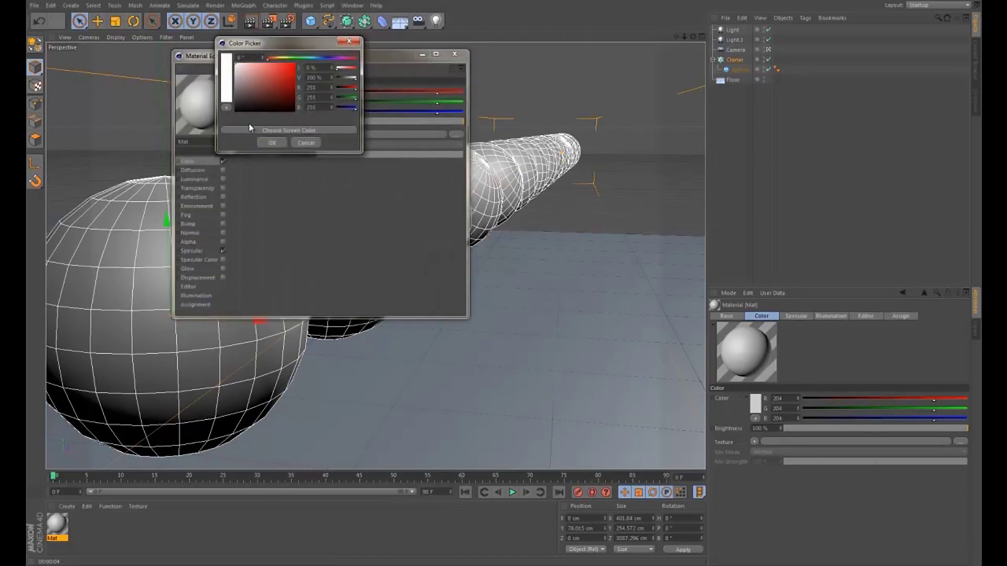
{"action": "left_click", "coordinate": [272, 142]}
{"action": "left_click", "coordinate": [223, 197]}
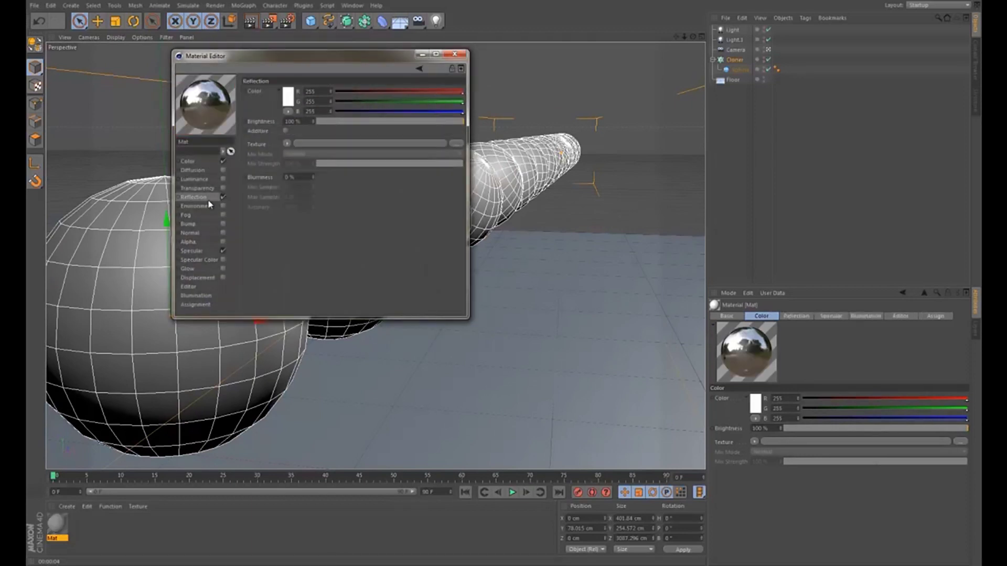
{"action": "left_click", "coordinate": [325, 121]}
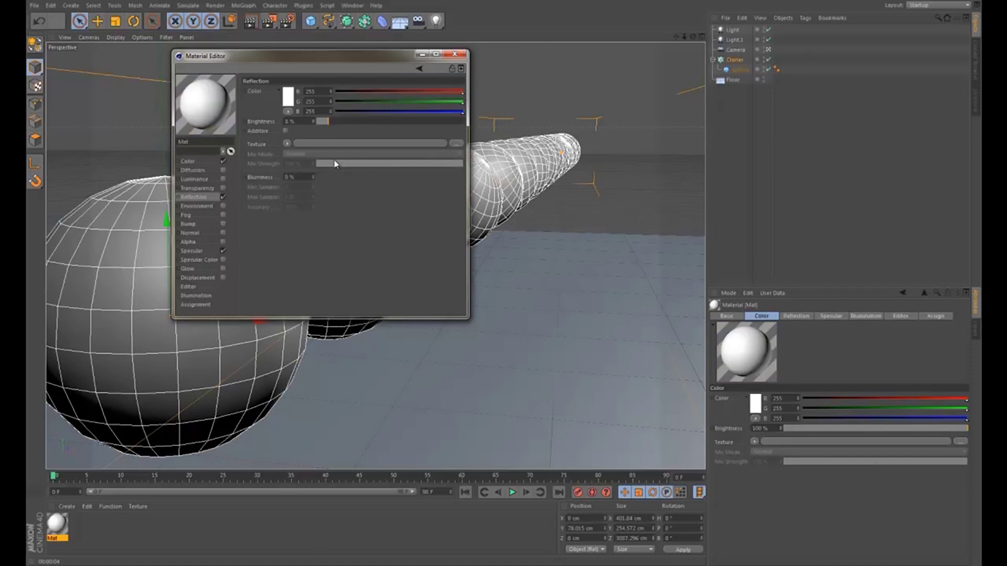
{"action": "left_click", "coordinate": [287, 144]}
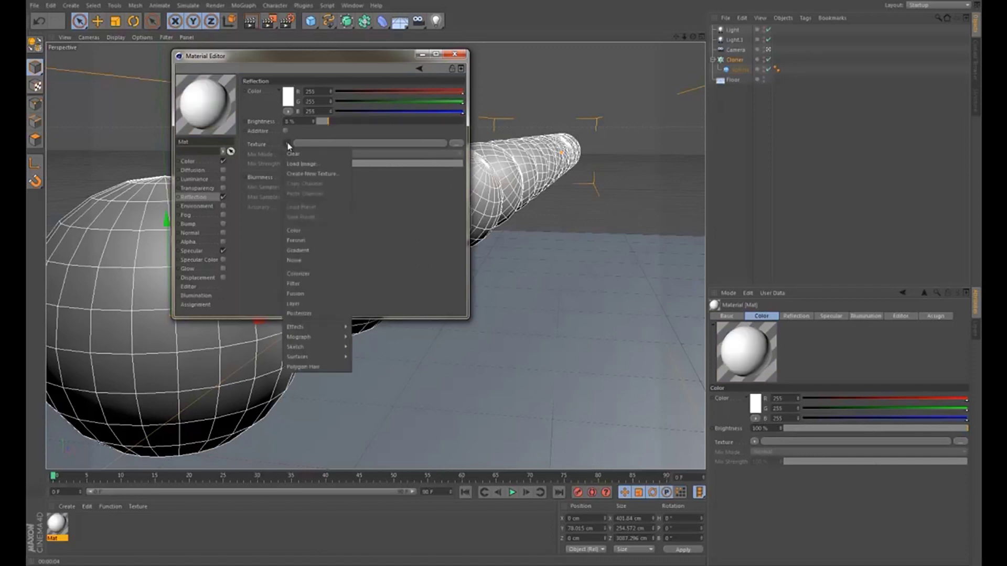
{"action": "left_click", "coordinate": [309, 250]}
{"action": "left_click", "coordinate": [324, 193]}
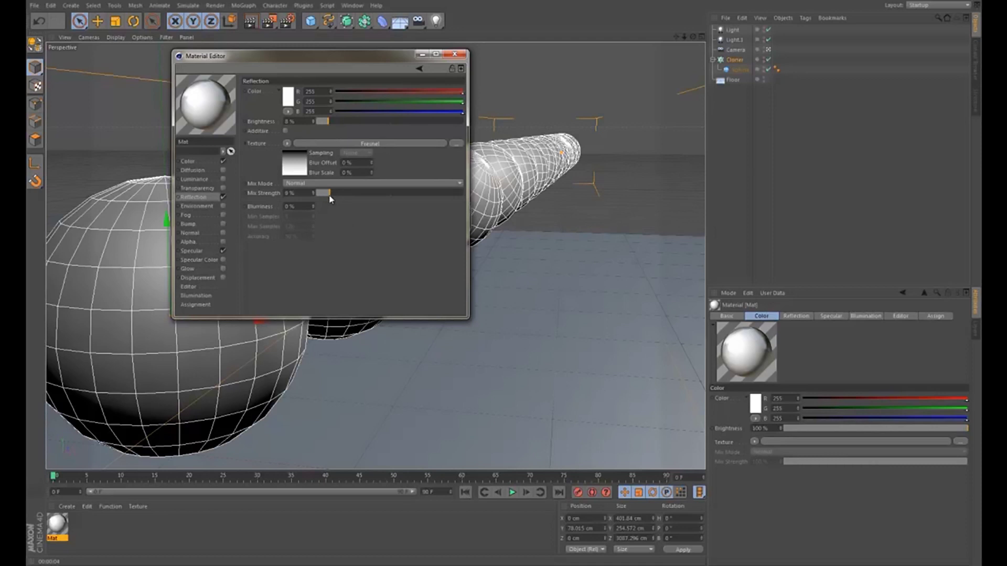
{"action": "left_click", "coordinate": [455, 54]}
{"action": "left_click_drag", "start_coordinate": [67, 530], "coordinate": [491, 369]}
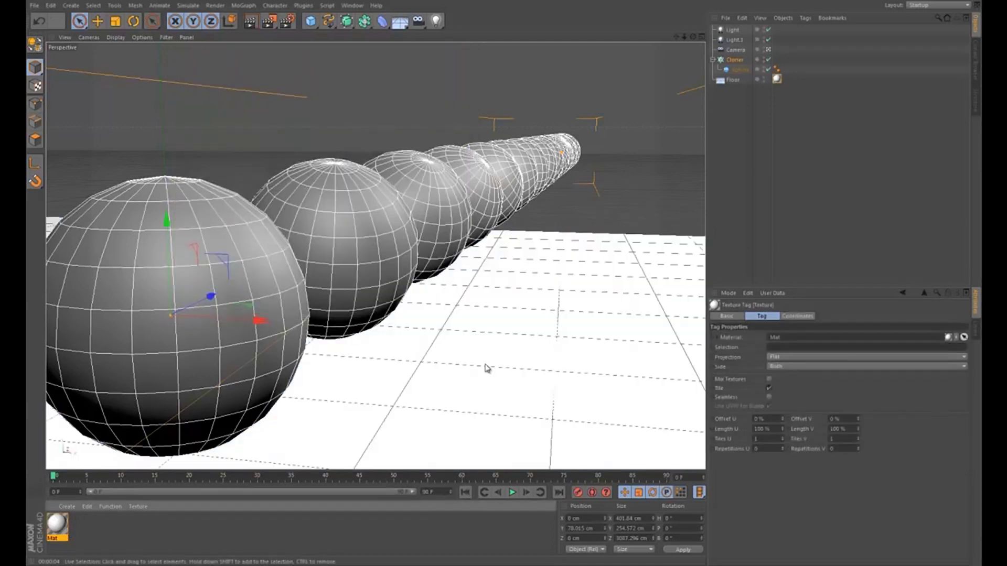
- Create a second material, Mat.1, and set its colour to teal blue
{"action": "double_click", "coordinate": [121, 539]}
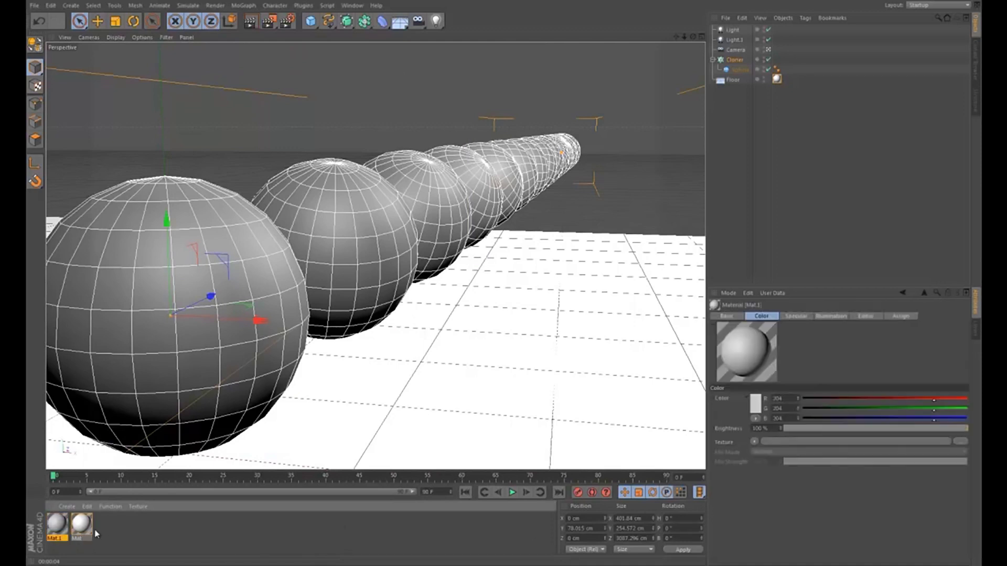
{"action": "double_click", "coordinate": [59, 526]}
{"action": "left_click", "coordinate": [222, 161]}
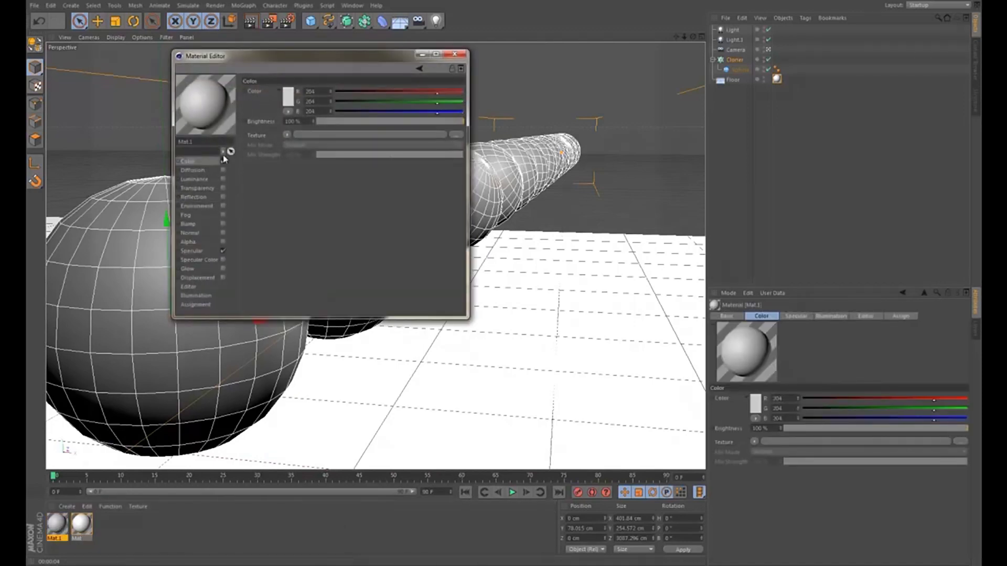
{"action": "left_click", "coordinate": [289, 97]}
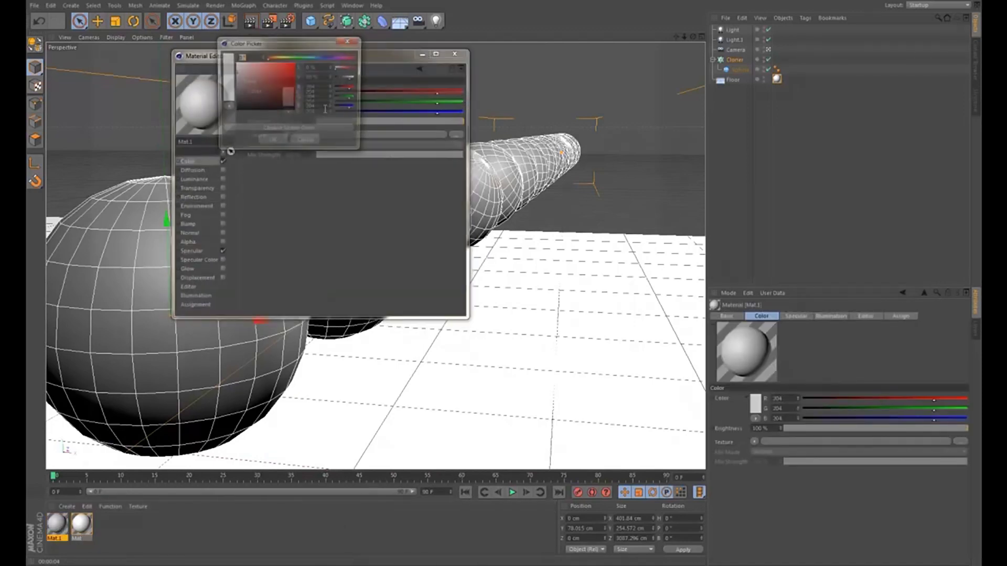
{"action": "left_click", "coordinate": [317, 57]}
{"action": "left_click", "coordinate": [270, 85]}
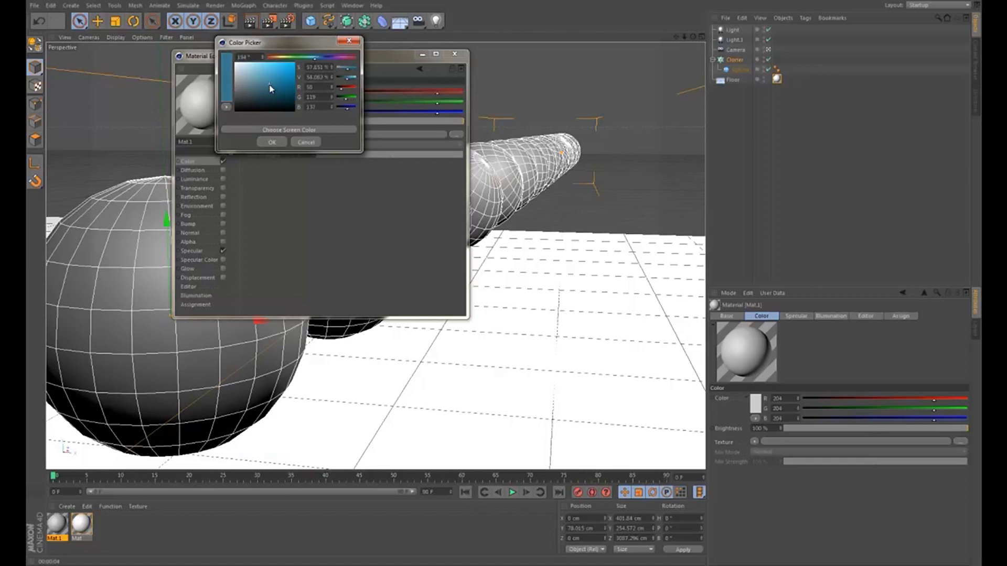
{"action": "left_click", "coordinate": [283, 145]}
- Give Mat.1 a 76% Fresnel reflection at 80% mix, apply it to the Cloner, and render
{"action": "left_click", "coordinate": [222, 197]}
{"action": "left_click", "coordinate": [210, 198]}
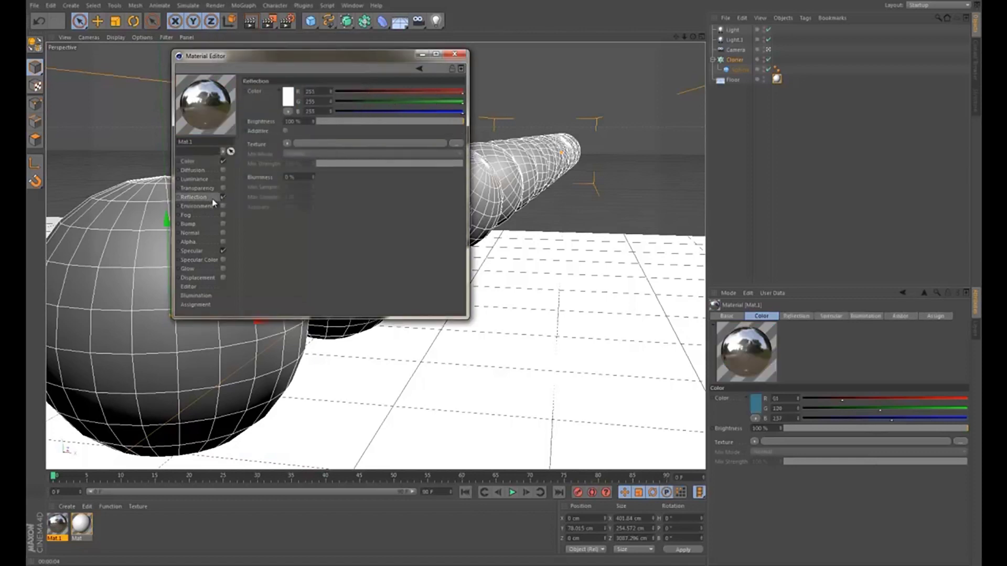
{"action": "left_click", "coordinate": [429, 123]}
{"action": "left_click", "coordinate": [287, 144]}
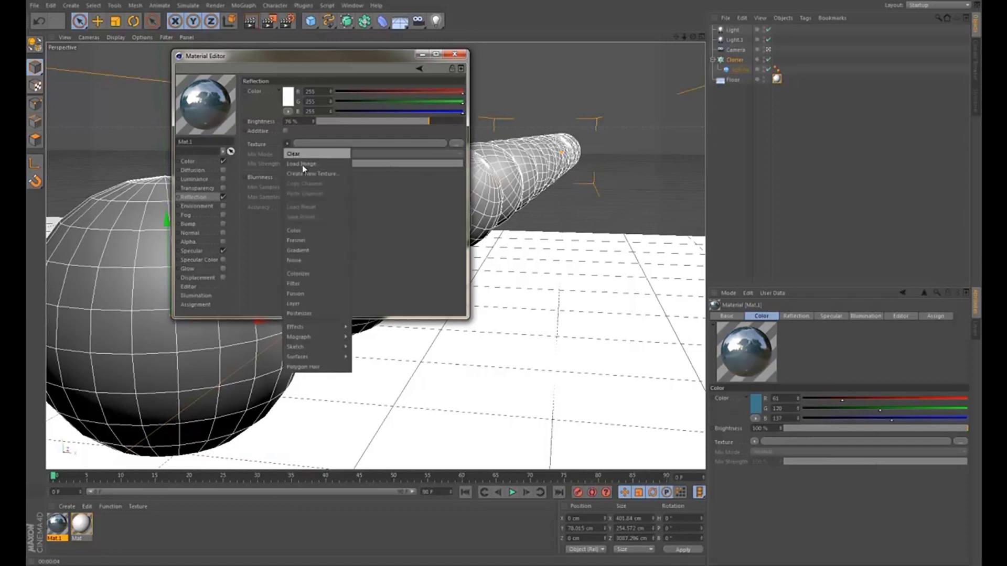
{"action": "left_click", "coordinate": [307, 239]}
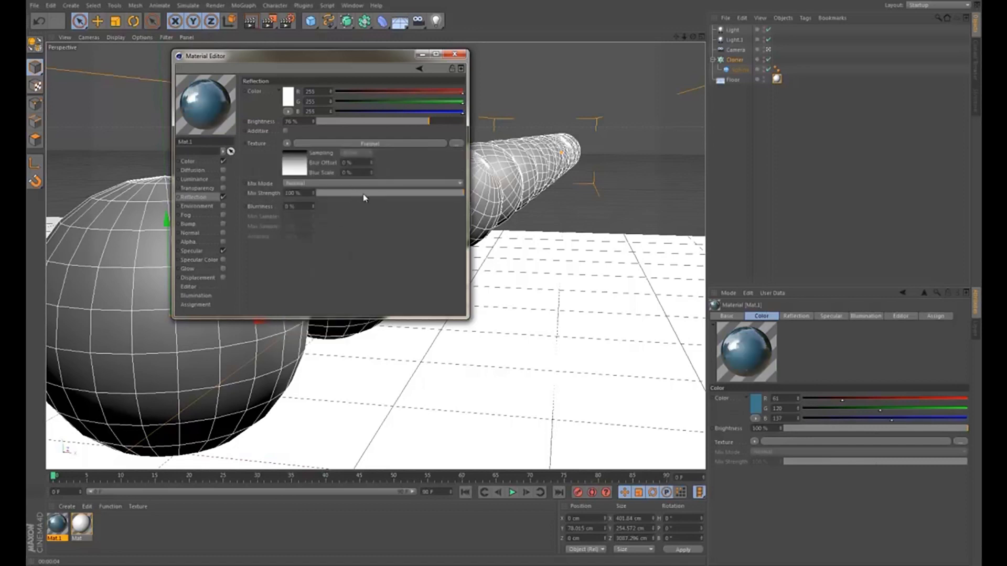
{"action": "left_click", "coordinate": [442, 193]}
{"action": "left_click", "coordinate": [455, 54]}
{"action": "left_click_drag", "start_coordinate": [63, 523], "coordinate": [739, 61]}
{"action": "key", "text": "ctrl+r"}
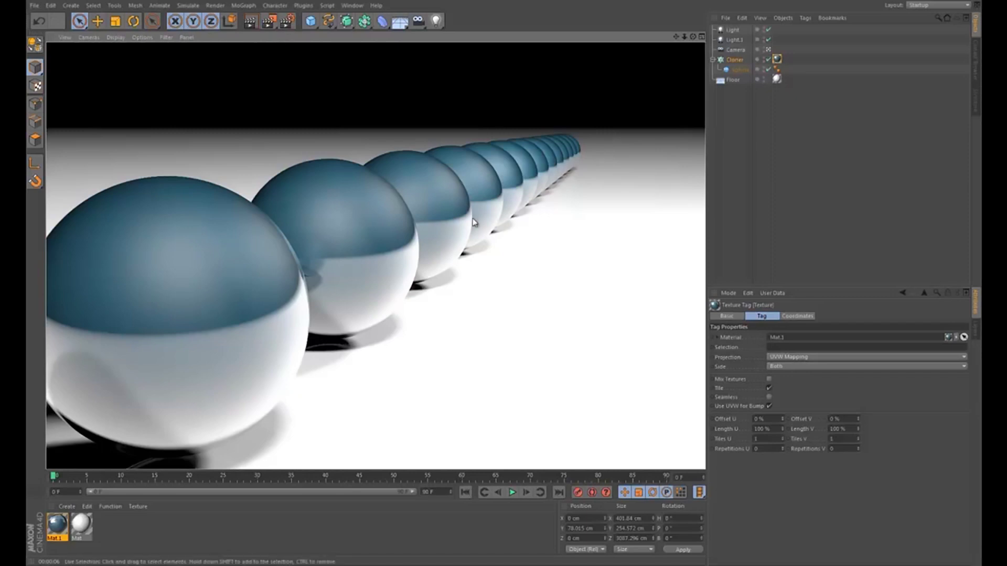
- Add Ambient Occlusion as a render effect and render a preview
{"action": "left_click", "coordinate": [289, 22]}
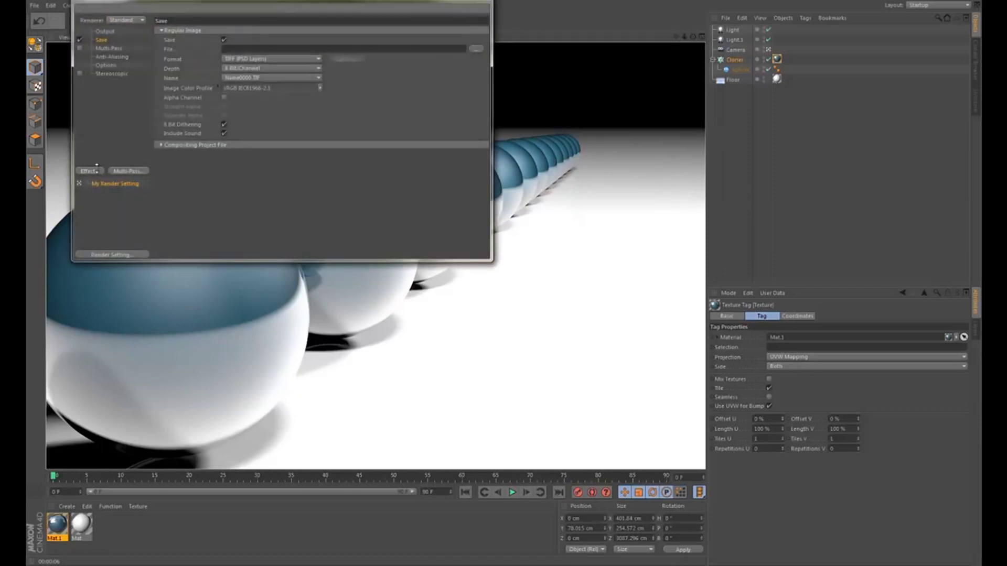
{"action": "left_click", "coordinate": [96, 167]}
{"action": "left_click", "coordinate": [142, 231]}
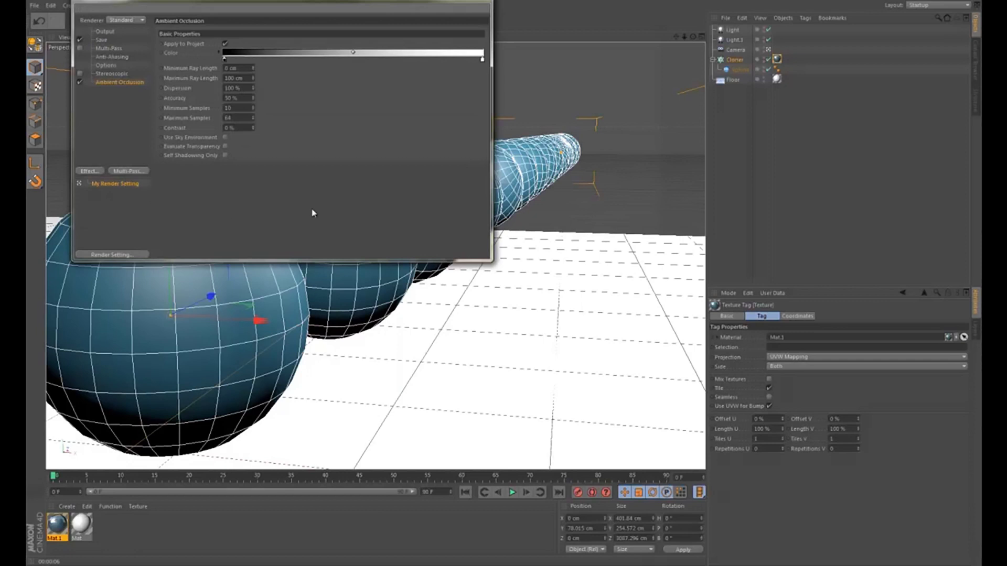
{"action": "left_click_drag", "start_coordinate": [356, 2], "coordinate": [734, 87]}
{"action": "key", "text": "ctrl+r"}
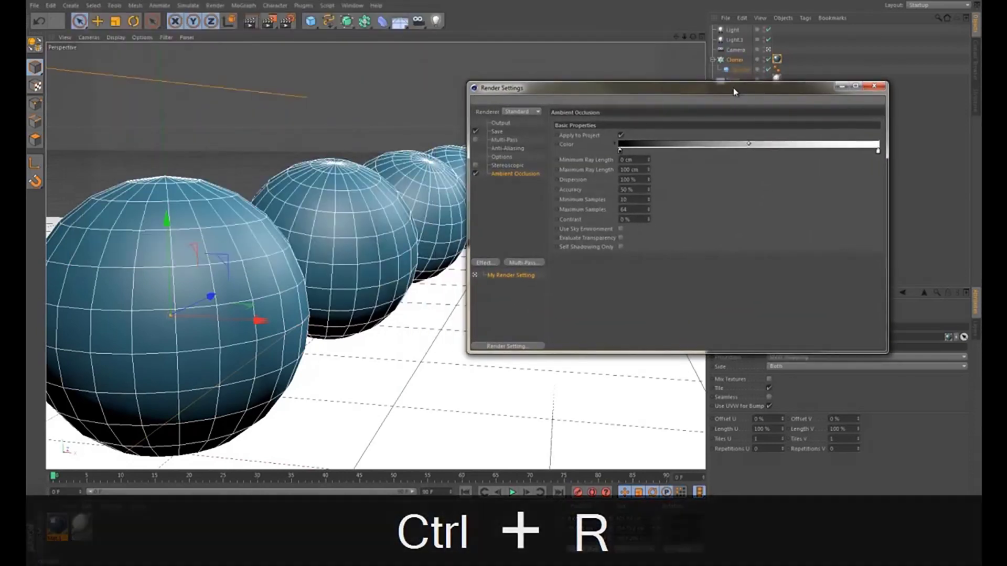
{"action": "left_click_drag", "start_coordinate": [565, 94], "coordinate": [654, 84]}
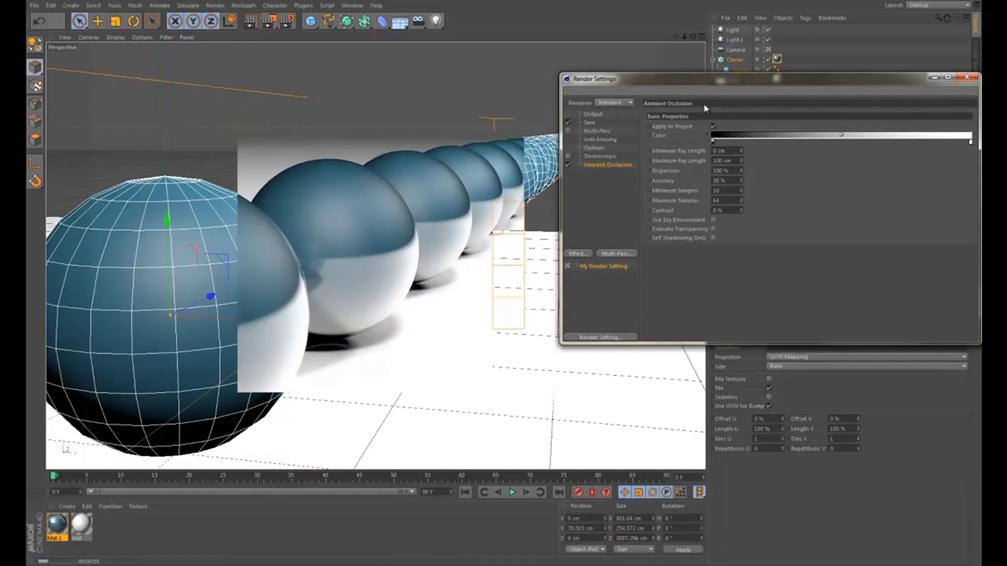
{"action": "left_click_drag", "start_coordinate": [723, 79], "coordinate": [405, 66]}
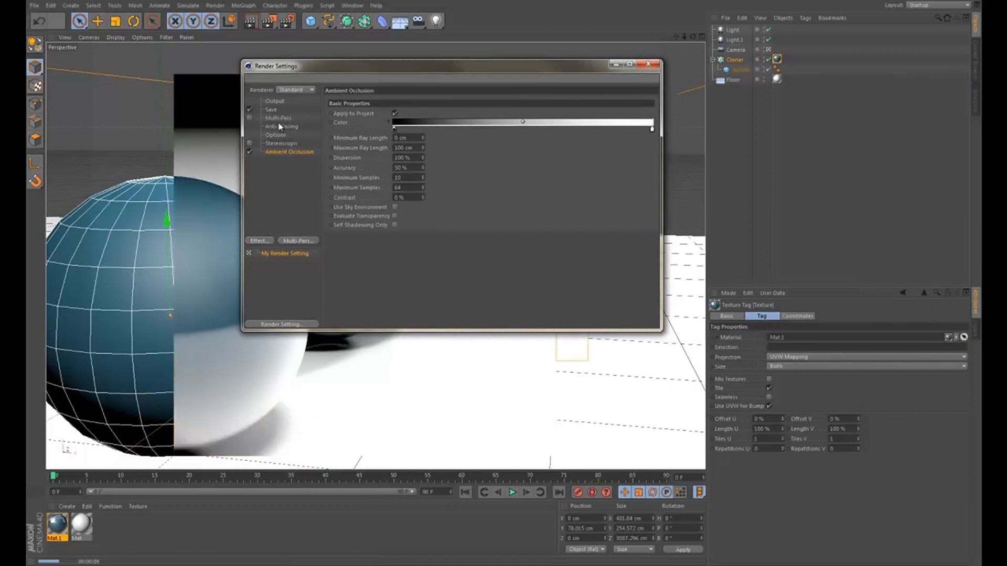
- Add a Depth of Field render effect and render again
{"action": "left_click", "coordinate": [265, 242]}
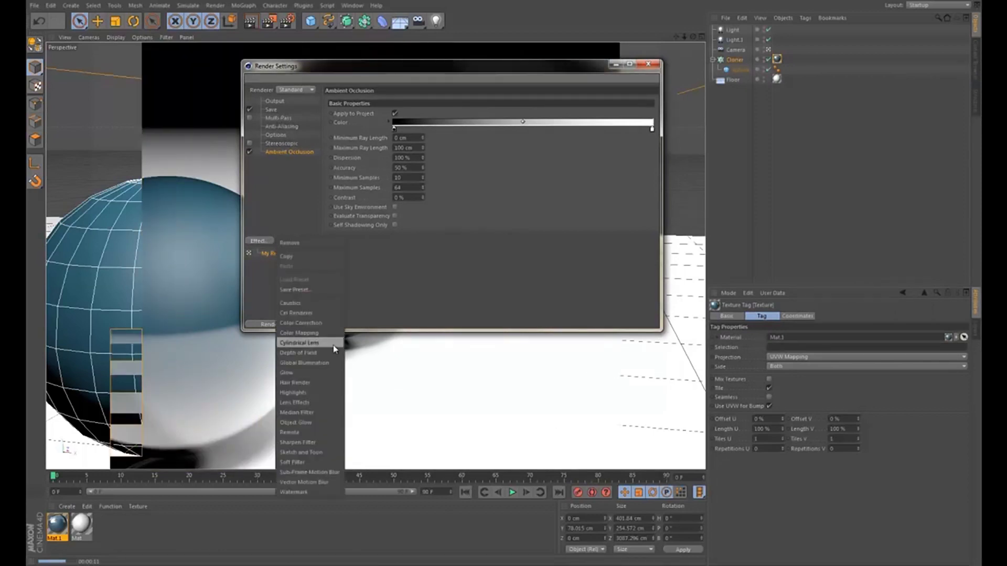
{"action": "left_click", "coordinate": [303, 353]}
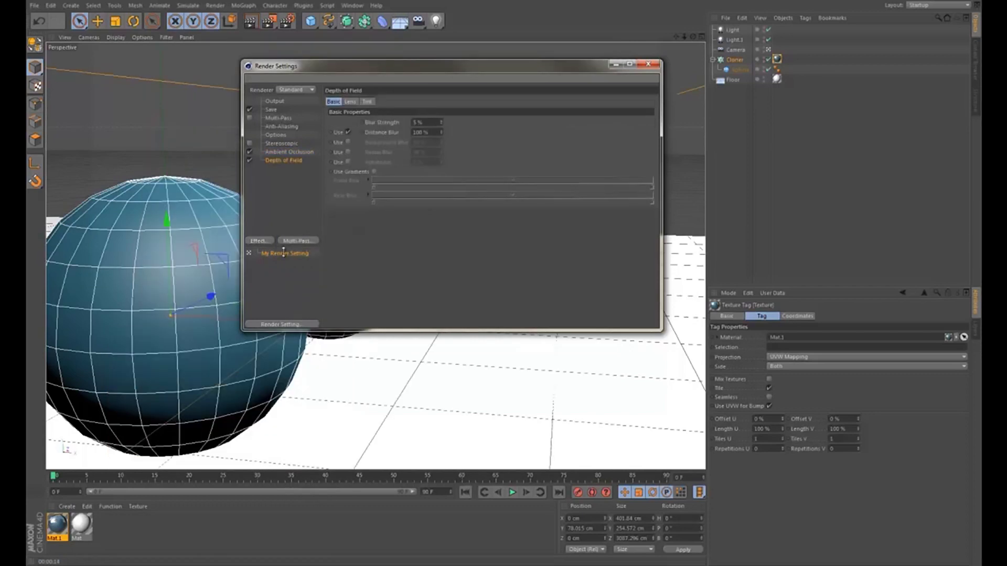
{"action": "left_click", "coordinate": [648, 64]}
{"action": "key", "text": "ctrl+r"}
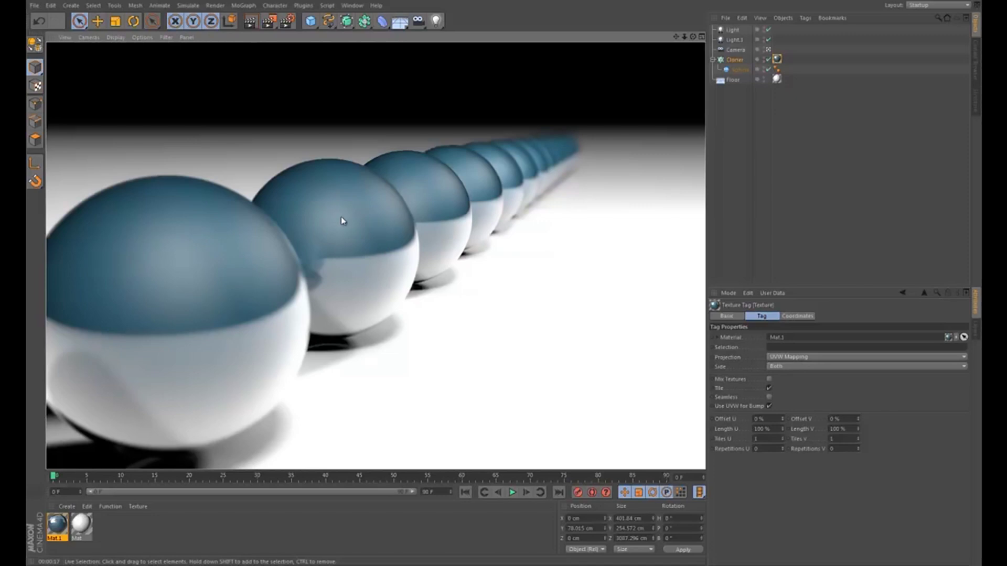
- Uncheck the Depth of Field effect in Render Settings, keeping Ambient Occlusion on
{"action": "left_click", "coordinate": [296, 22]}
{"action": "left_click", "coordinate": [250, 160]}
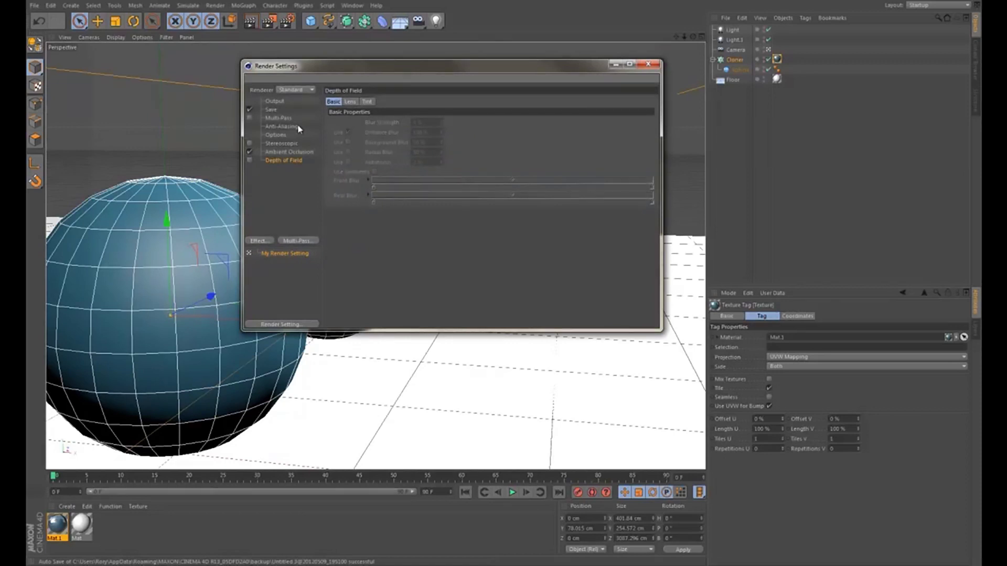
- Enable Multi-Pass rendering and add a Depth pass
{"action": "left_click", "coordinate": [271, 110]}
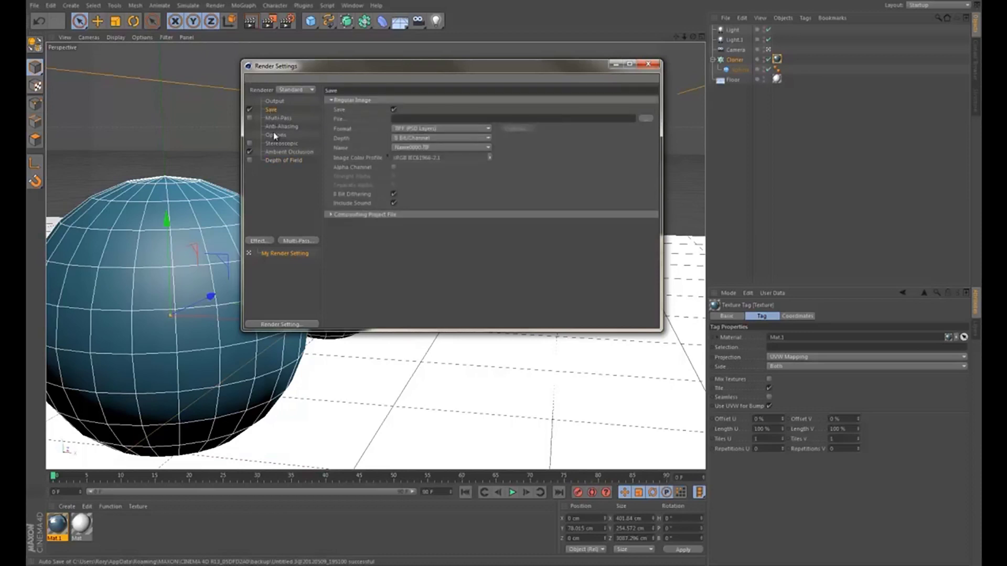
{"action": "left_click", "coordinate": [250, 118]}
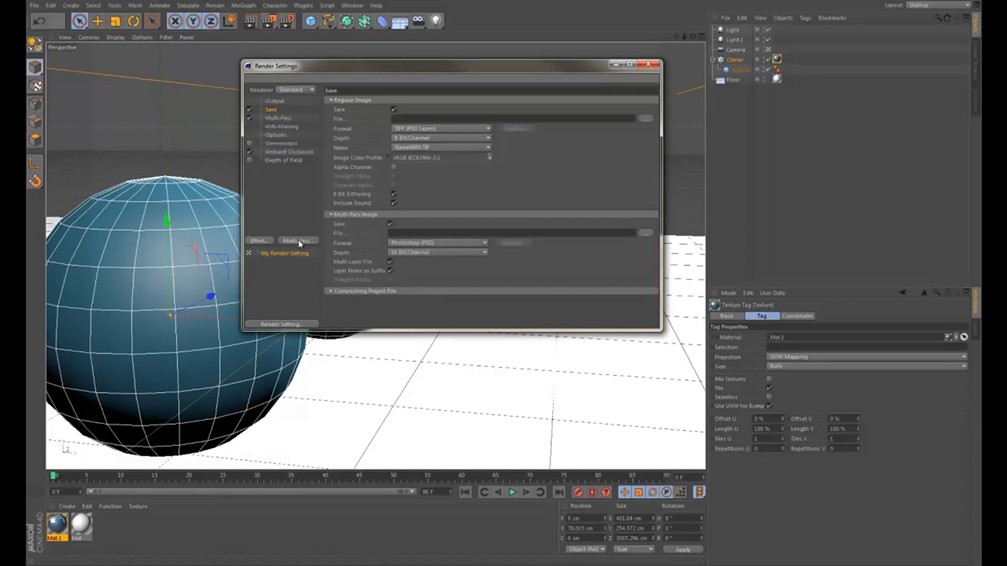
{"action": "left_click", "coordinate": [315, 242]}
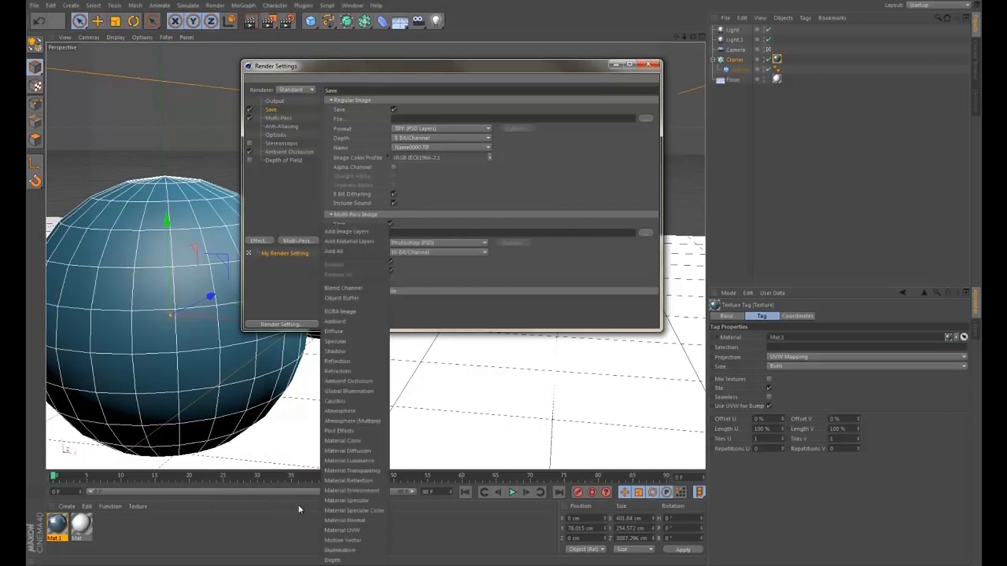
{"action": "left_click", "coordinate": [333, 560]}
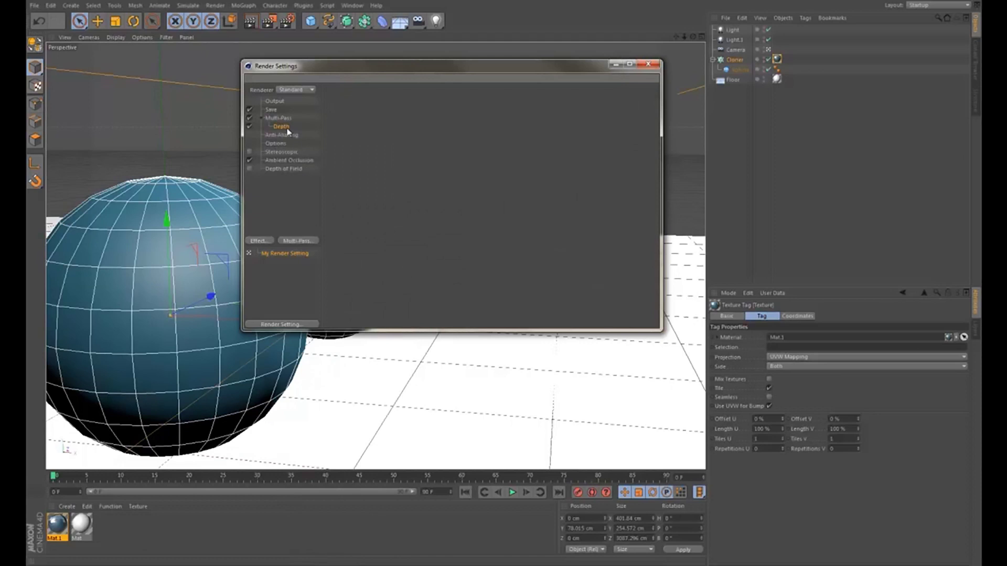
- Set both the regular image and multi-pass save formats to PNG
{"action": "left_click", "coordinate": [272, 111]}
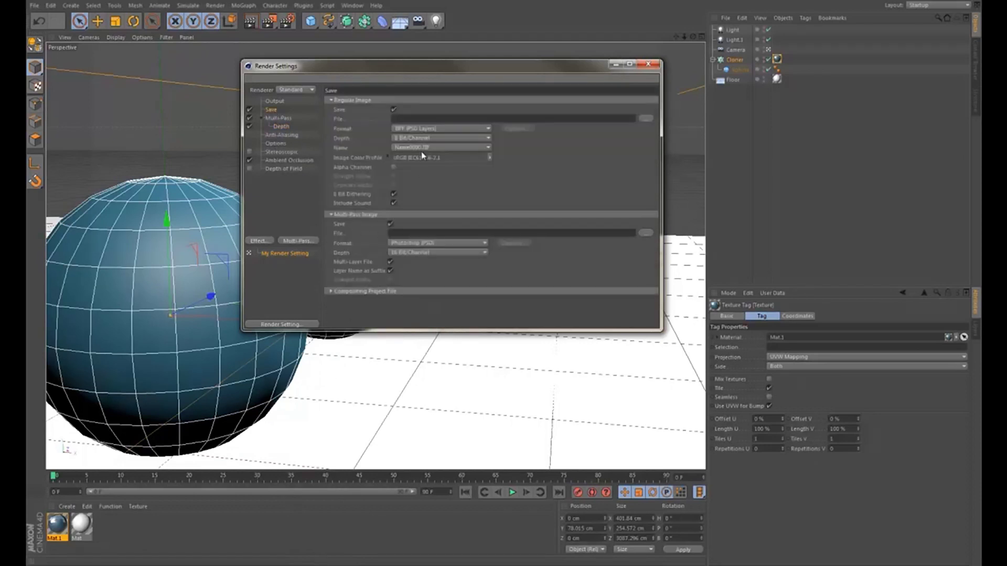
{"action": "left_click", "coordinate": [462, 129]}
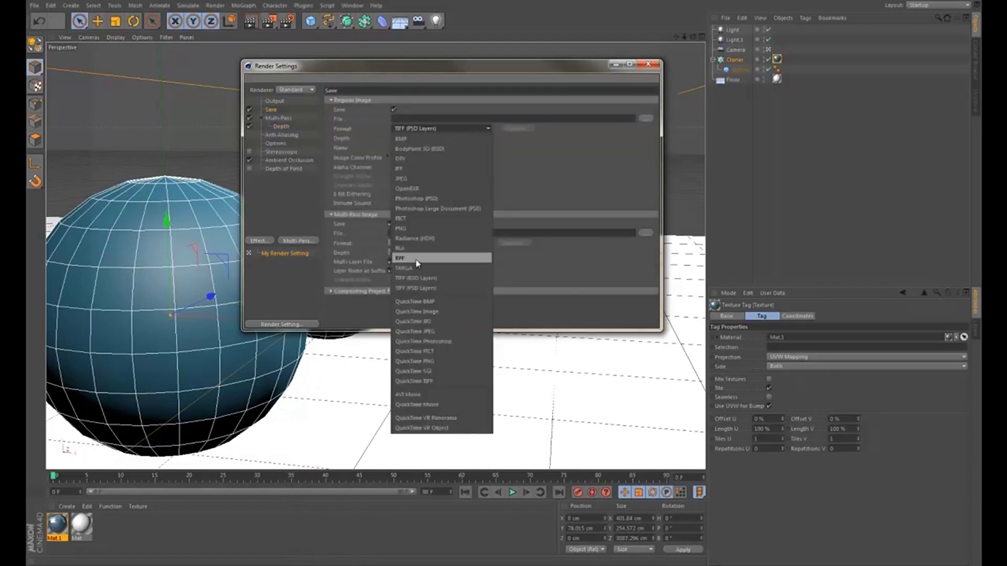
{"action": "left_click", "coordinate": [419, 232]}
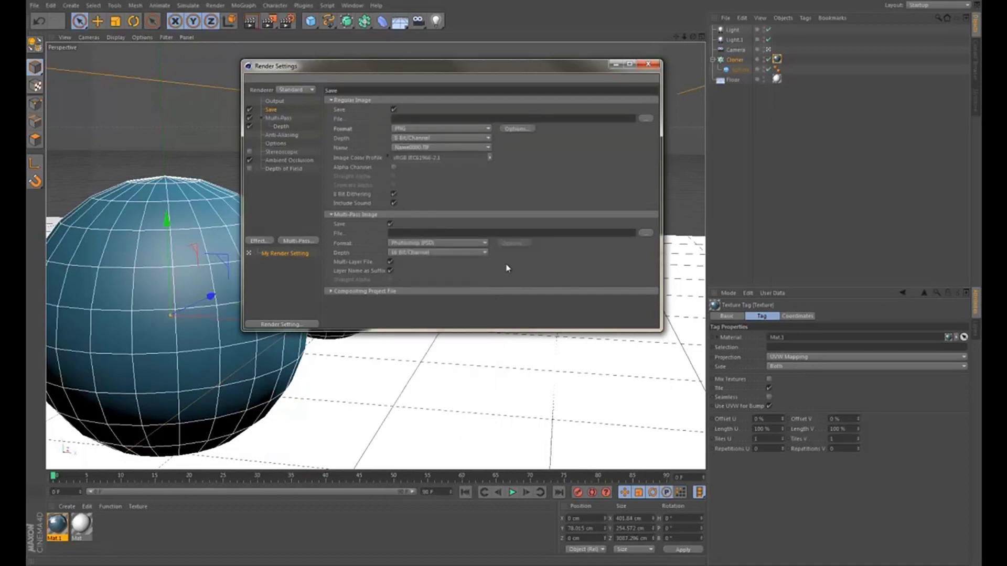
{"action": "left_click", "coordinate": [451, 243]}
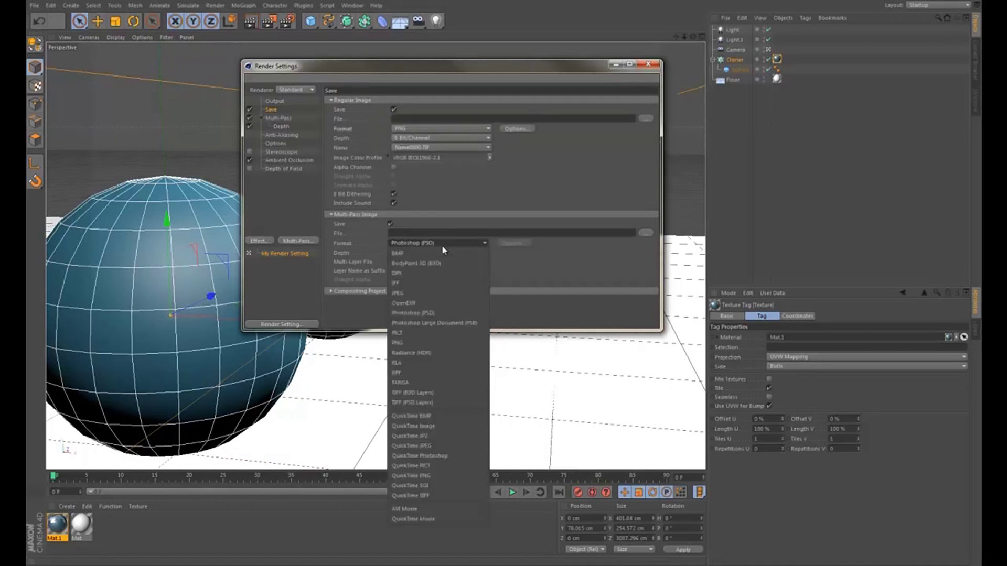
{"action": "left_click", "coordinate": [415, 343]}
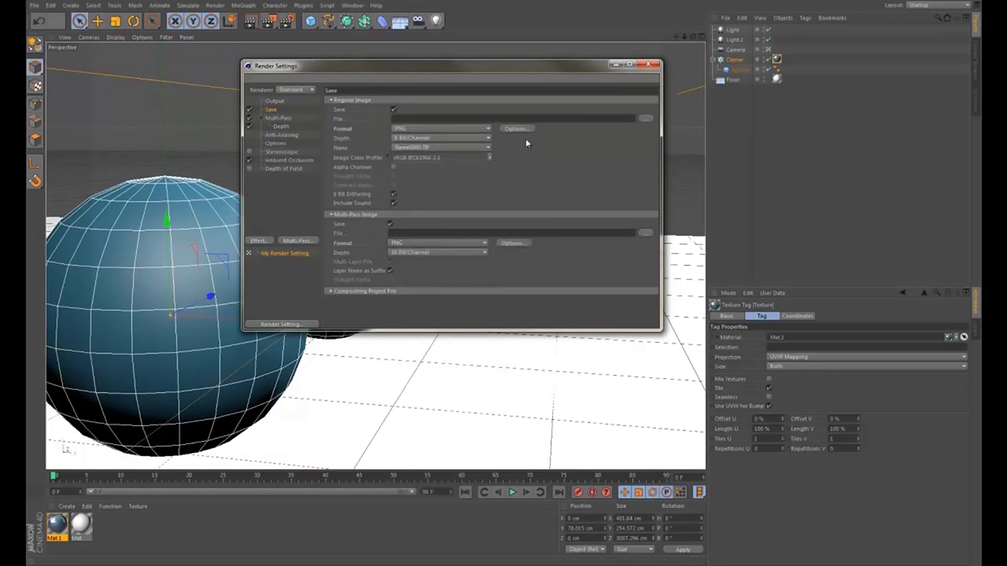
- Save the image as dof_test_image in DOF_test and the depth pass as dof_test_image_depth
{"action": "left_click", "coordinate": [646, 119]}
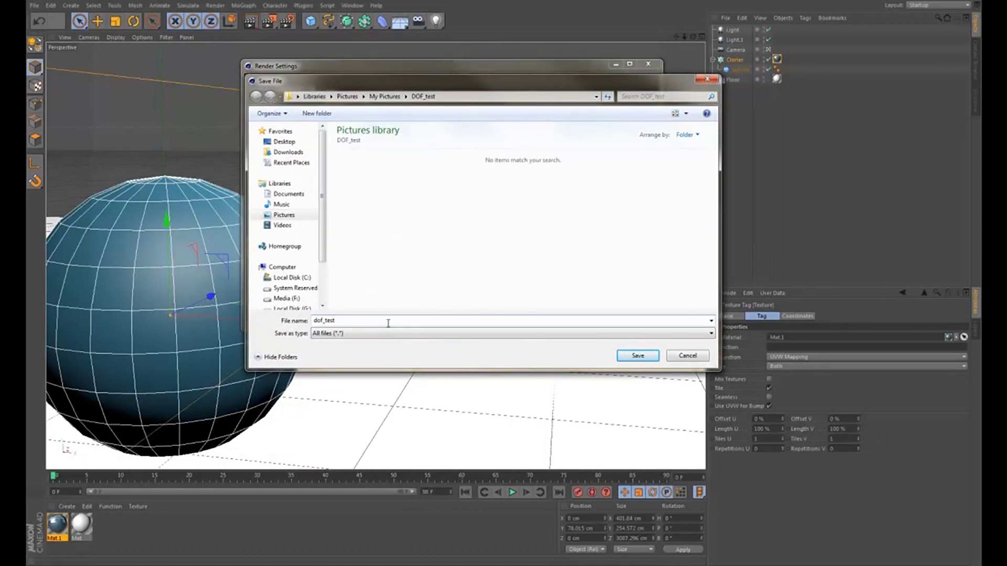
{"action": "key", "text": "Return"}
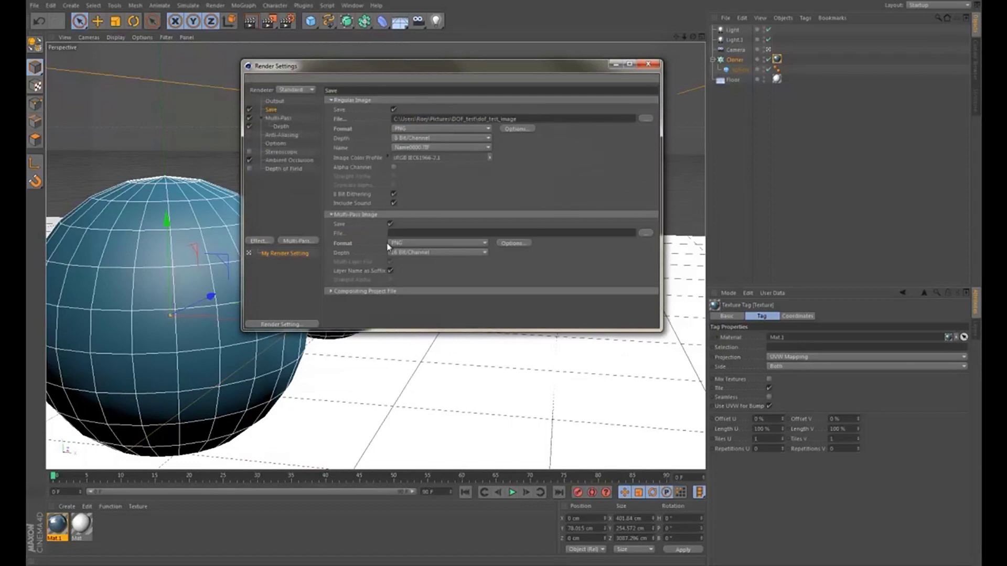
{"action": "left_click_drag", "start_coordinate": [514, 118], "coordinate": [393, 119]}
{"action": "key", "text": "ctrl+c"}
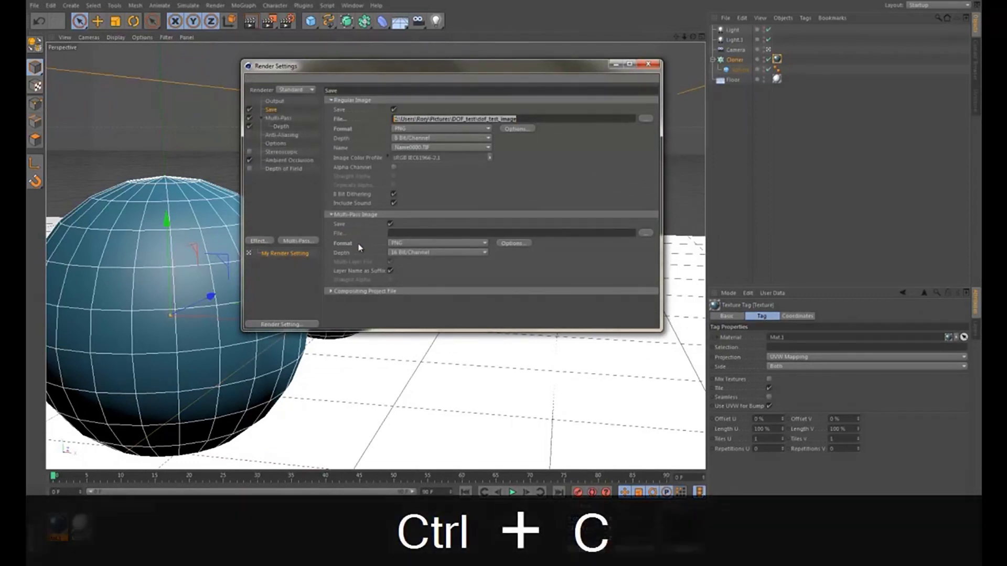
{"action": "left_click", "coordinate": [420, 233]}
{"action": "key", "text": "ctrl+v"}
{"action": "type", "text": "_"}
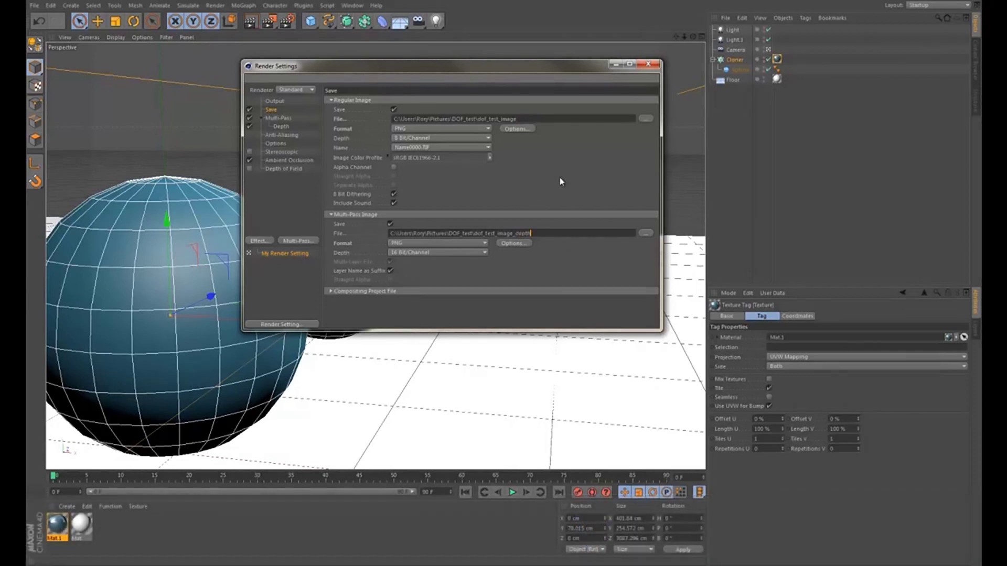
- Set anti-aliasing to Best and render the sphere scene with its Depth pass to the Picture Viewer
{"action": "left_click", "coordinate": [289, 138]}
{"action": "left_click", "coordinate": [438, 101]}
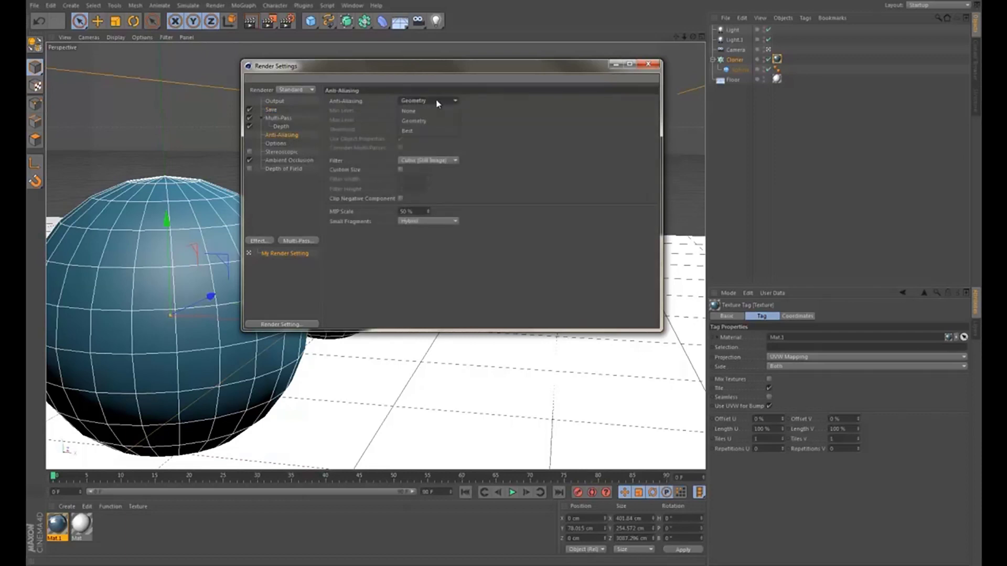
{"action": "left_click", "coordinate": [414, 132]}
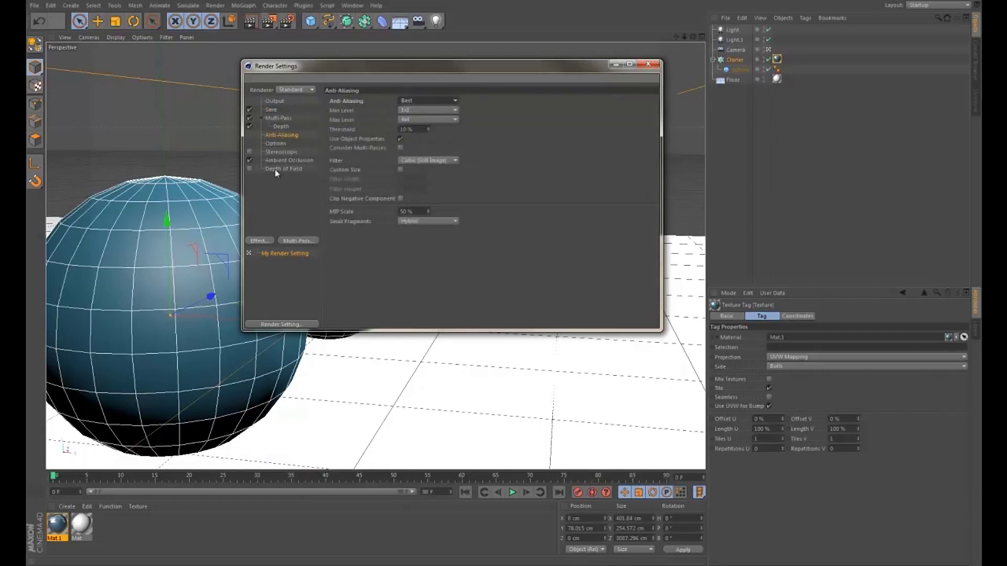
{"action": "left_click", "coordinate": [654, 69]}
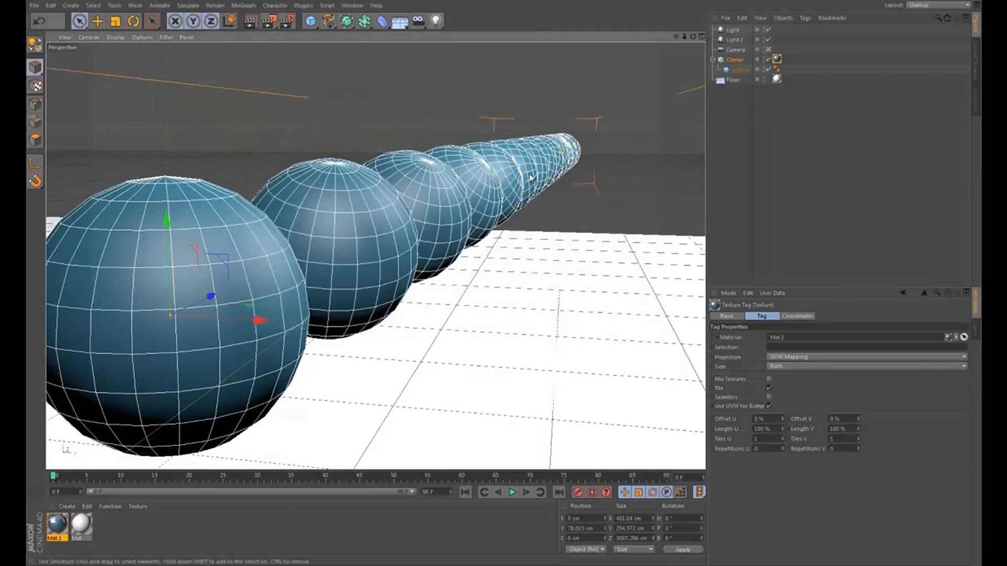
{"action": "key", "text": "shift+r"}
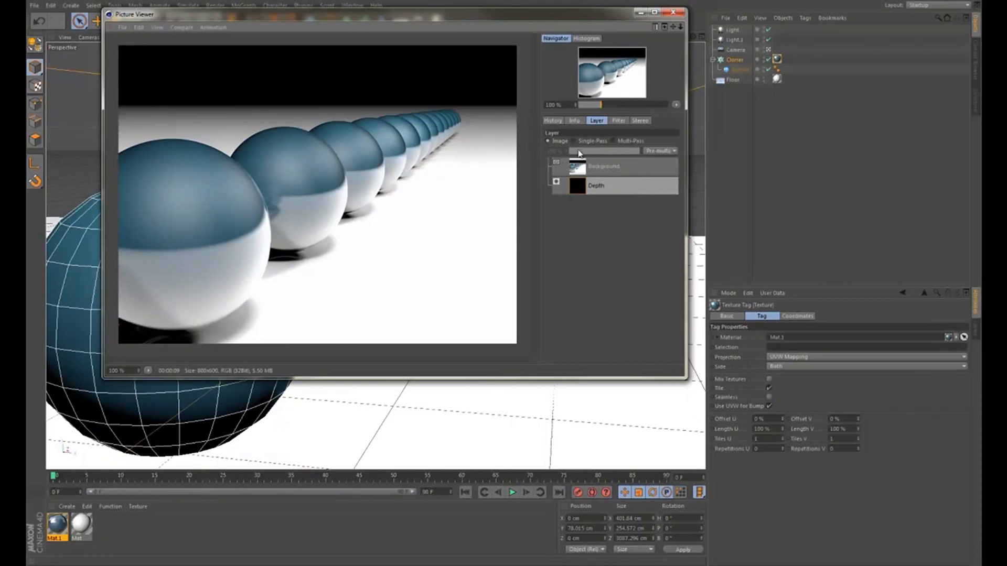
- Switch the Picture Viewer's layer list to Single-Pass to view the grayscale Depth pass alone
{"action": "left_click", "coordinate": [553, 120]}
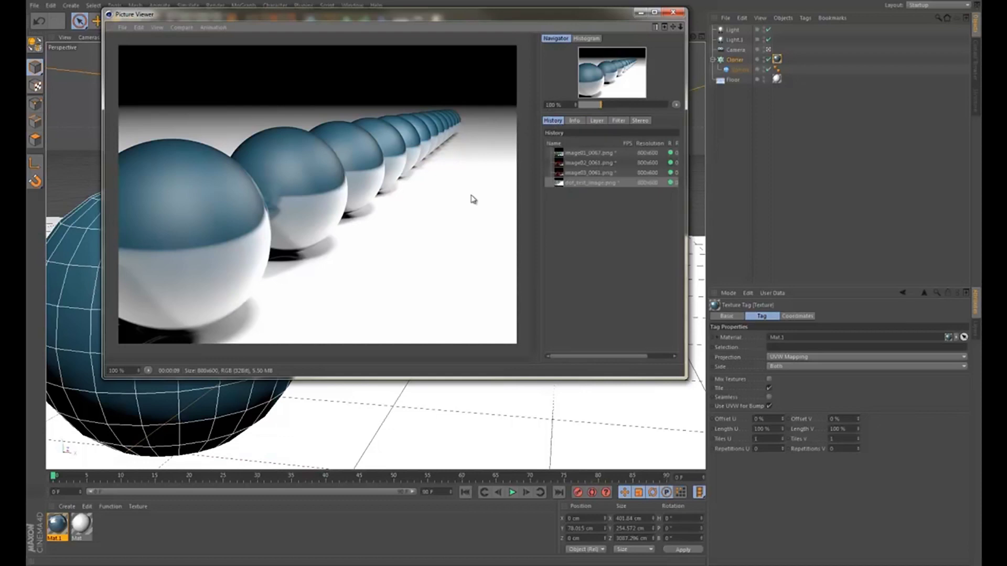
{"action": "left_click", "coordinate": [596, 121]}
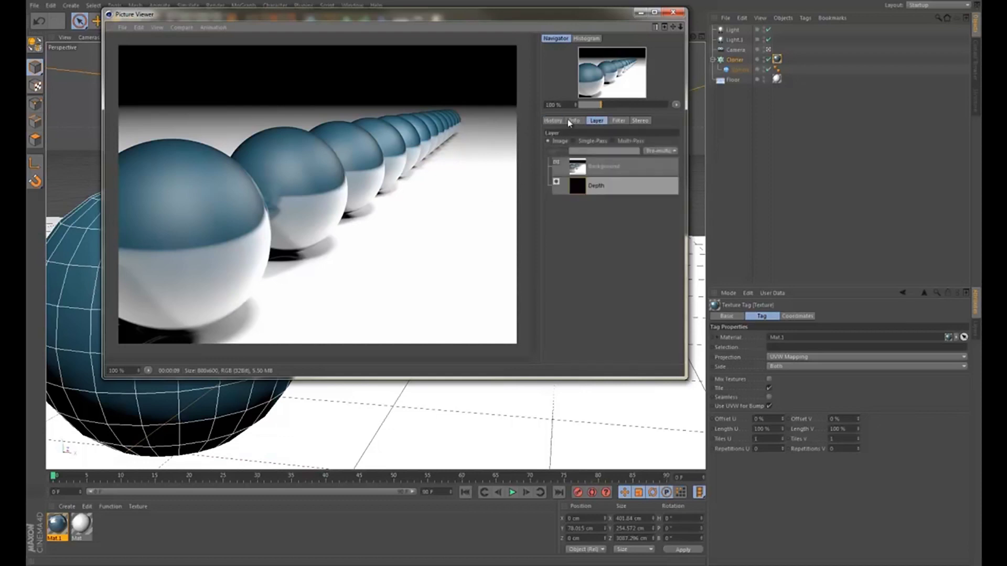
{"action": "left_click", "coordinate": [574, 141]}
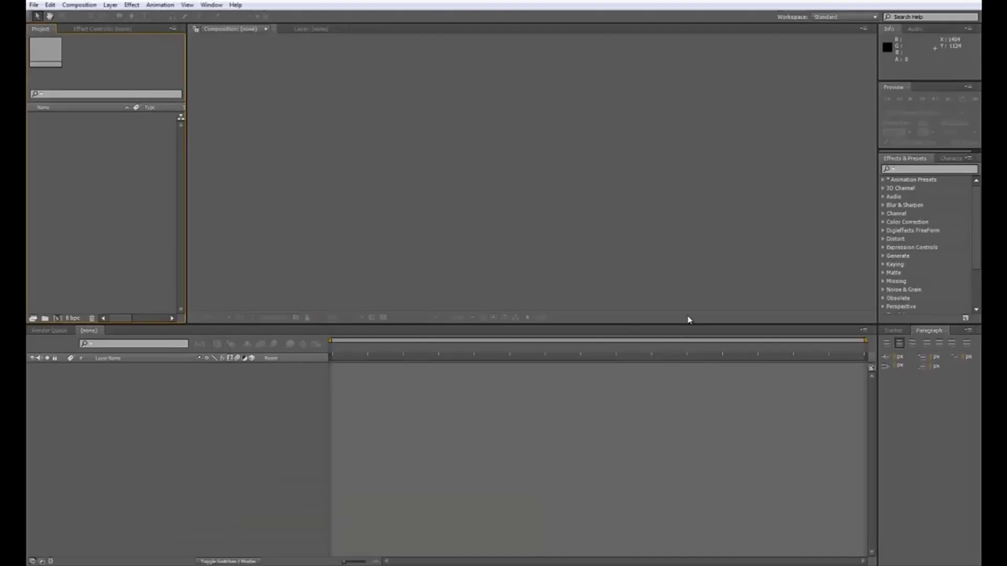
- Import dof_test_image.png and the depth PNG into the After Effects project
{"action": "left_click", "coordinate": [34, 5]}
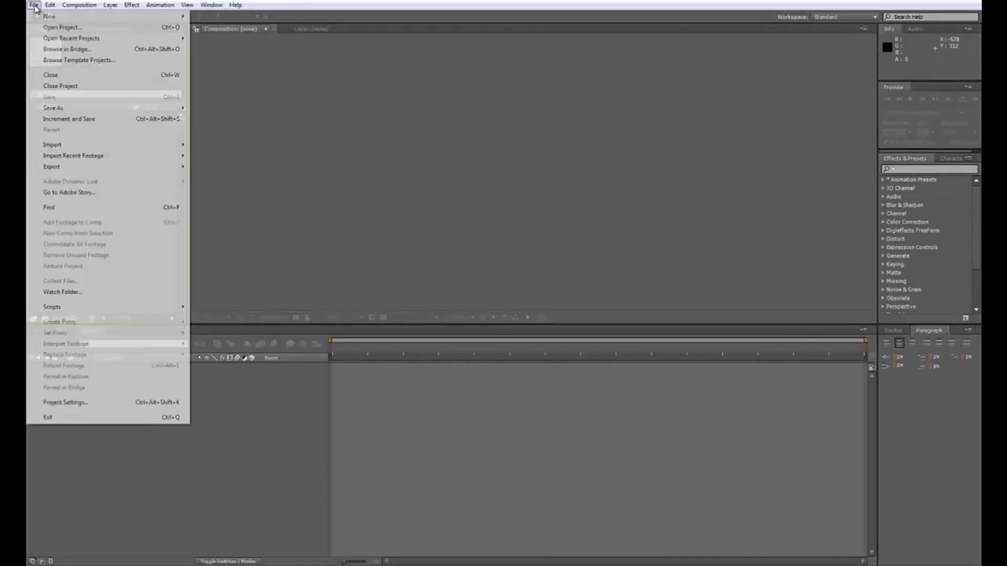
{"action": "mouse_move", "coordinate": [83, 145]}
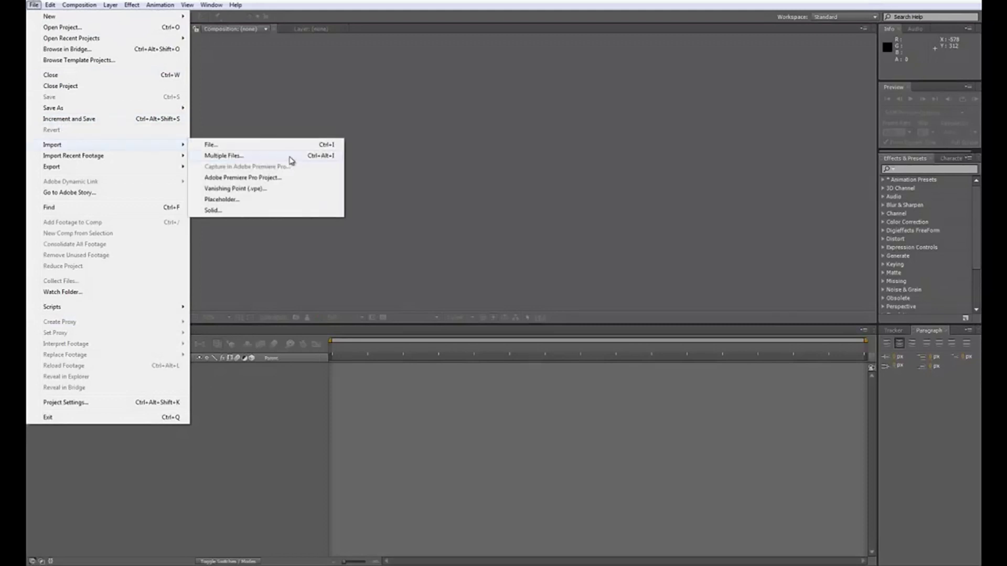
{"action": "left_click", "coordinate": [258, 146]}
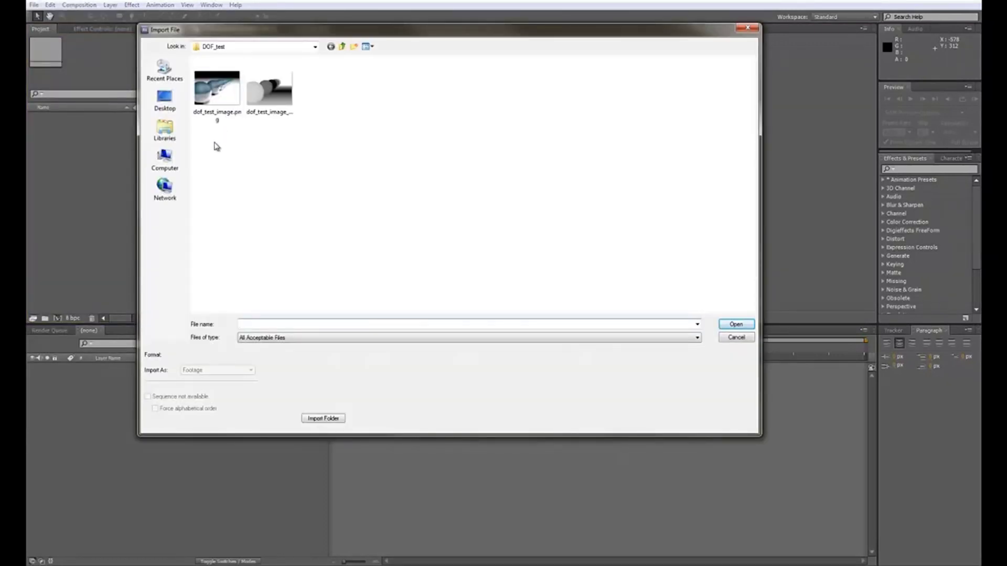
{"action": "left_click_drag", "start_coordinate": [214, 142], "coordinate": [322, 95]}
{"action": "left_click", "coordinate": [735, 324]}
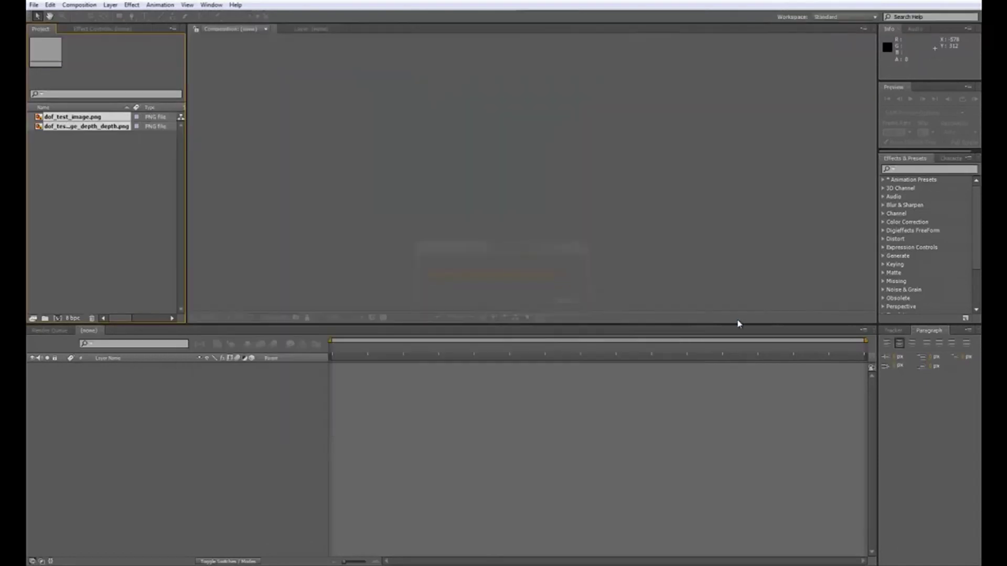
- Make a comp from dof_test_image.png with the depth PNG as a hidden top layer
{"action": "left_click", "coordinate": [99, 142]}
{"action": "left_click", "coordinate": [73, 117]}
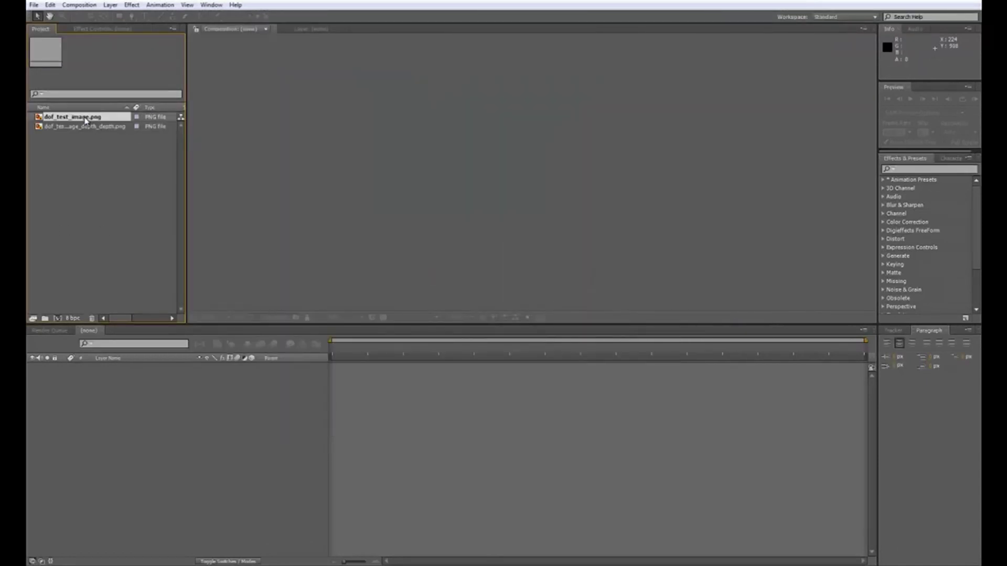
{"action": "left_click", "coordinate": [58, 318]}
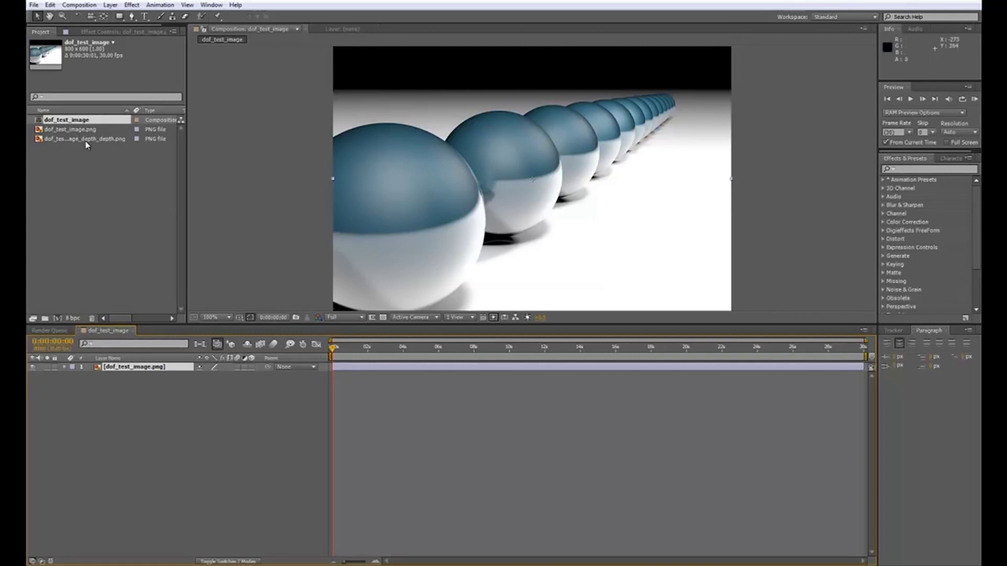
{"action": "left_click_drag", "start_coordinate": [86, 143], "coordinate": [534, 178]}
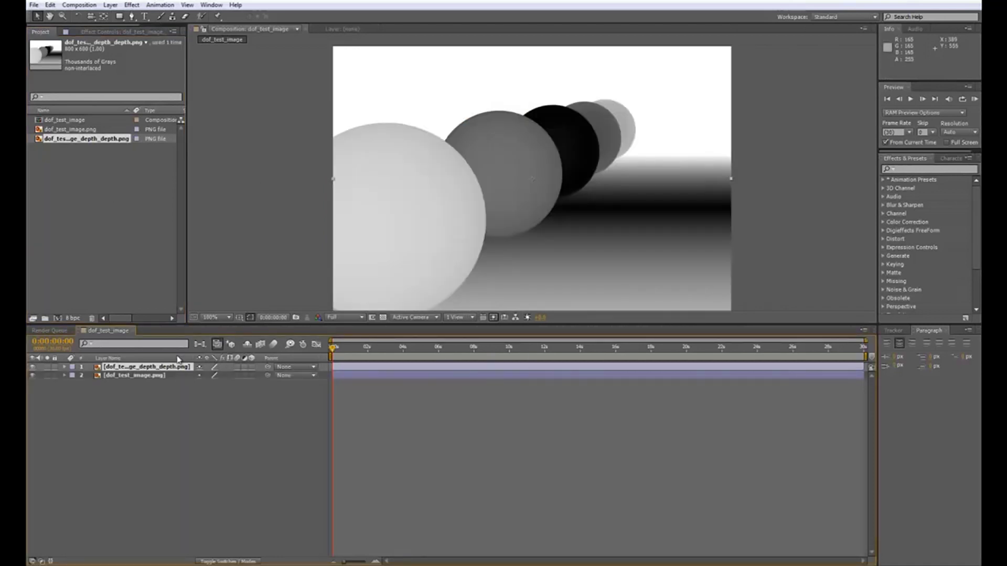
{"action": "left_click", "coordinate": [32, 367]}
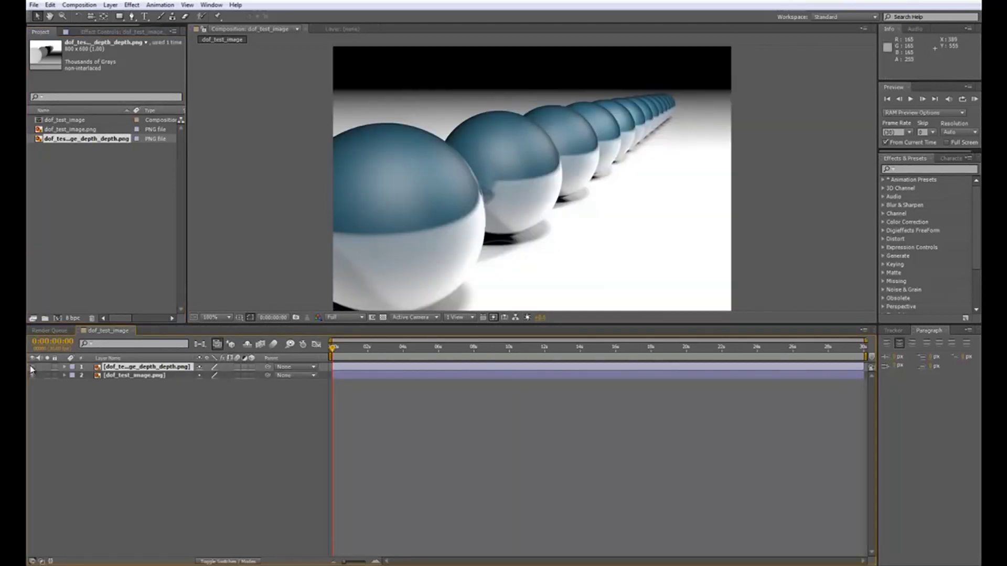
{"action": "left_click", "coordinate": [131, 5]}
- Add a new adjustment layer on top of the dof_test_image composition
{"action": "left_click", "coordinate": [130, 6]}
{"action": "left_click", "coordinate": [110, 6]}
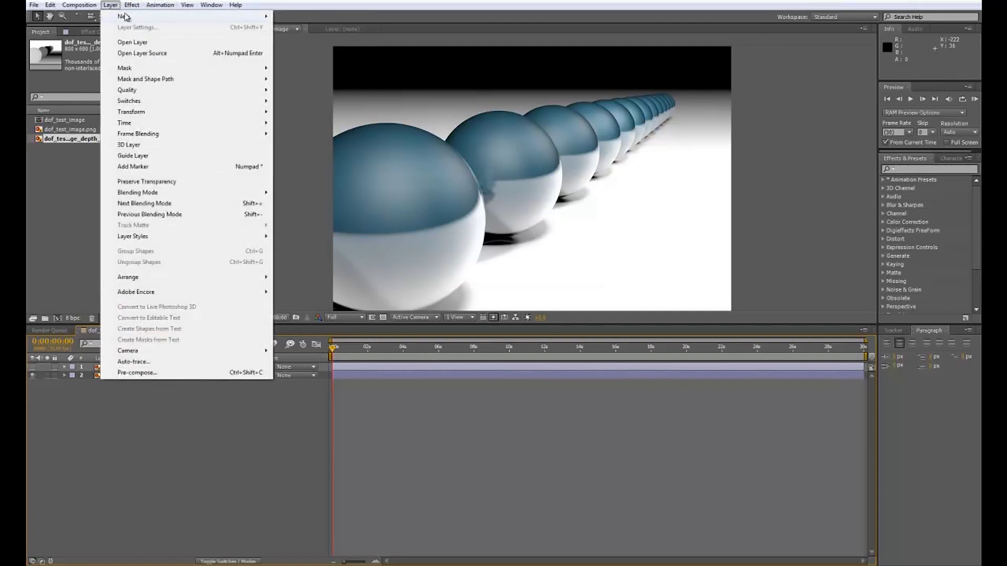
{"action": "mouse_move", "coordinate": [128, 17]}
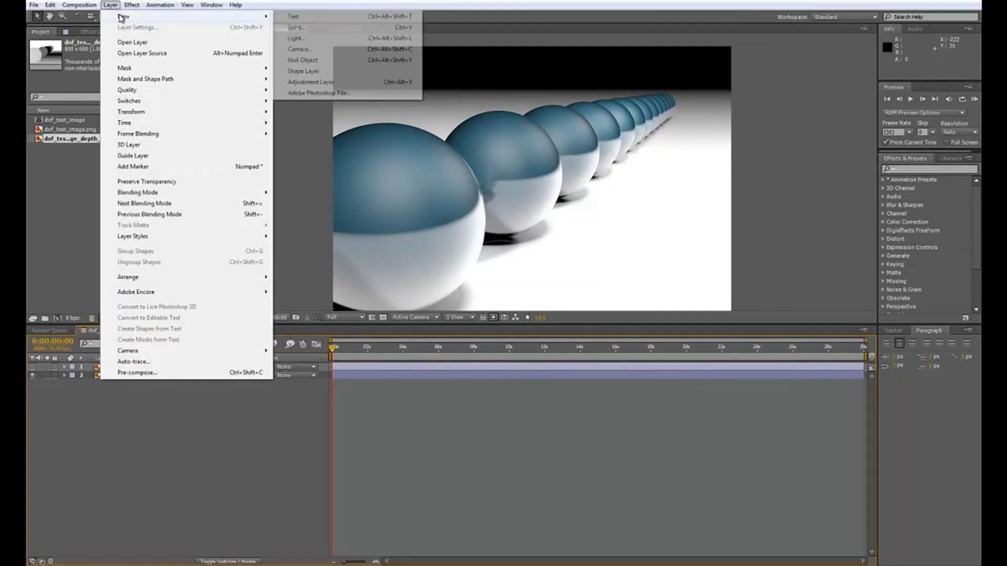
{"action": "left_click", "coordinate": [328, 82]}
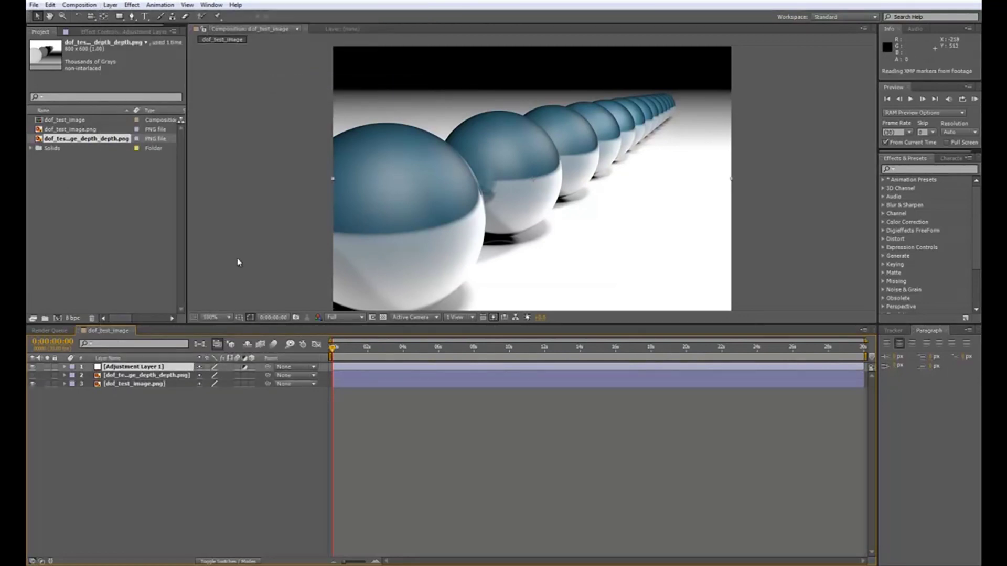
- Apply the Camera Lens Blur effect to Adjustment Layer 1
{"action": "left_click", "coordinate": [132, 5]}
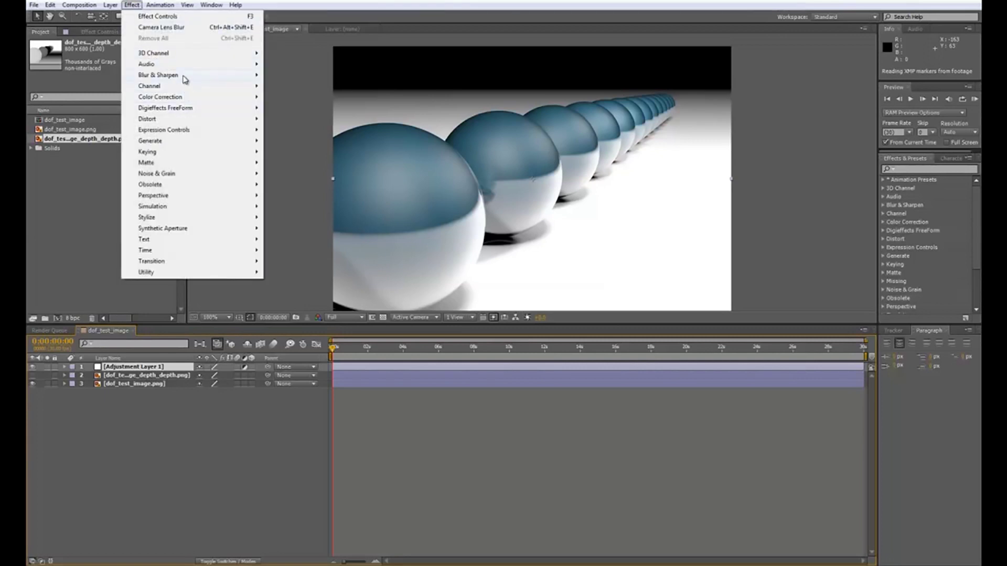
{"action": "mouse_move", "coordinate": [183, 75]}
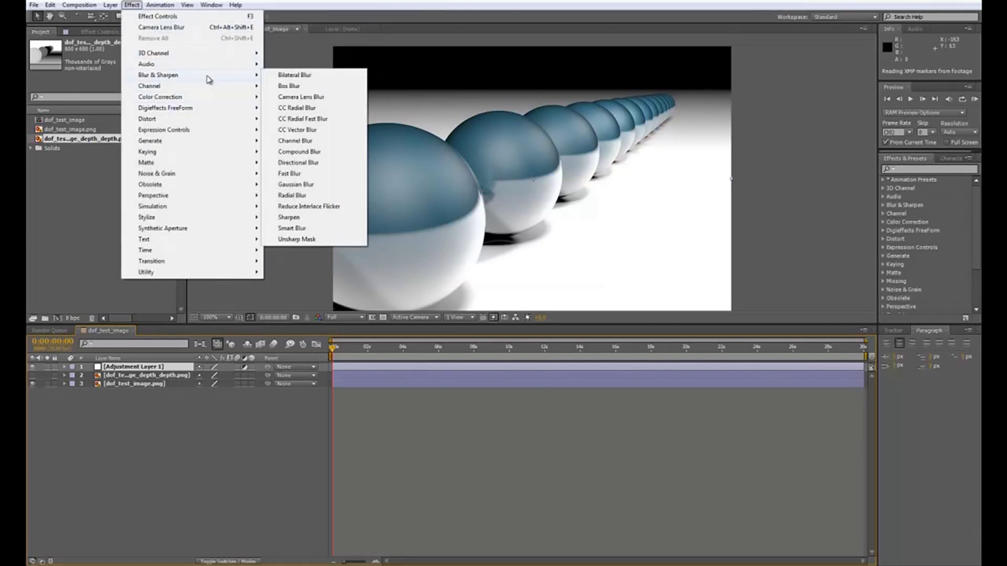
{"action": "left_click", "coordinate": [319, 100]}
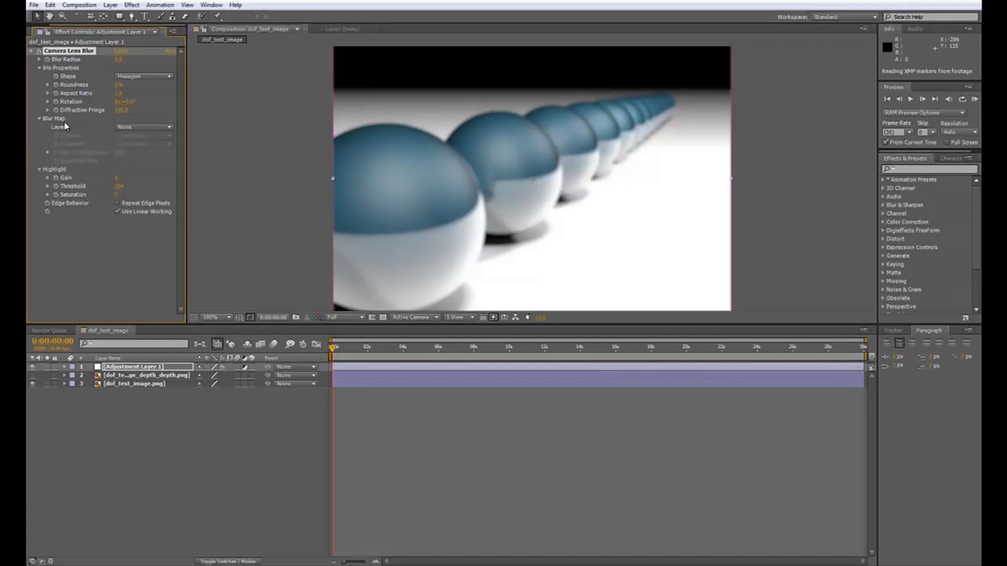
- Set Camera Lens Blur's Blur Map to the depth layer, radius 4, and shift the focal distance
{"action": "left_click", "coordinate": [165, 128]}
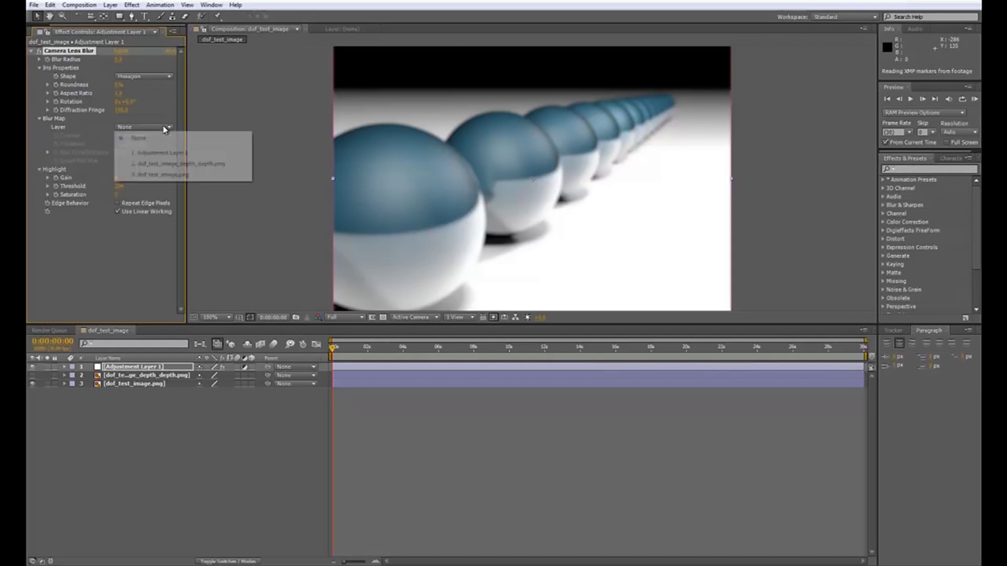
{"action": "left_click", "coordinate": [193, 166]}
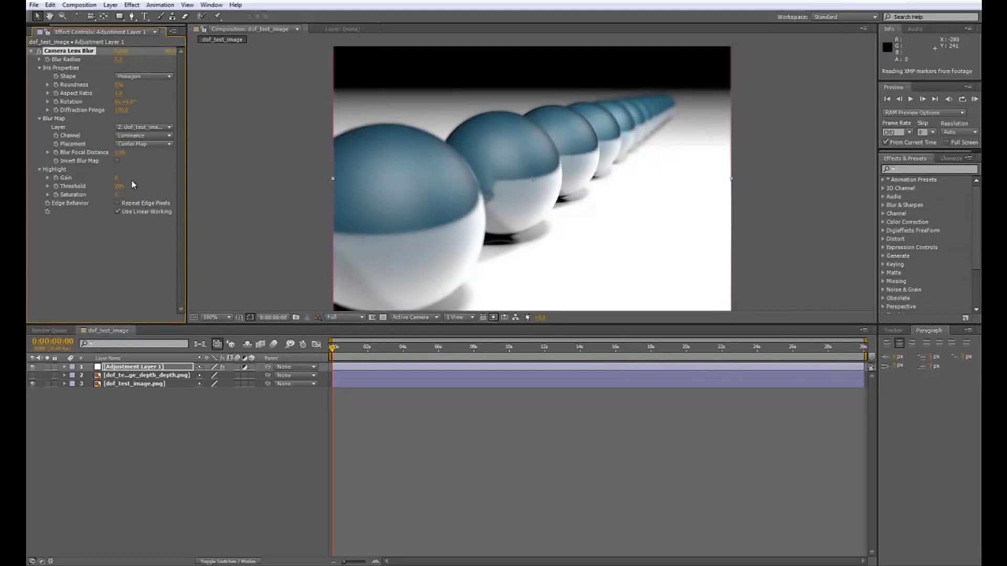
{"action": "mouse_move", "coordinate": [116, 59]}
{"action": "left_mouse_down"}
{"action": "mouse_move", "coordinate": [138, 59]}
{"action": "mouse_move", "coordinate": [97, 64]}
{"action": "mouse_move", "coordinate": [124, 60]}
{"action": "left_mouse_up"}
{"action": "left_click", "coordinate": [123, 59]}
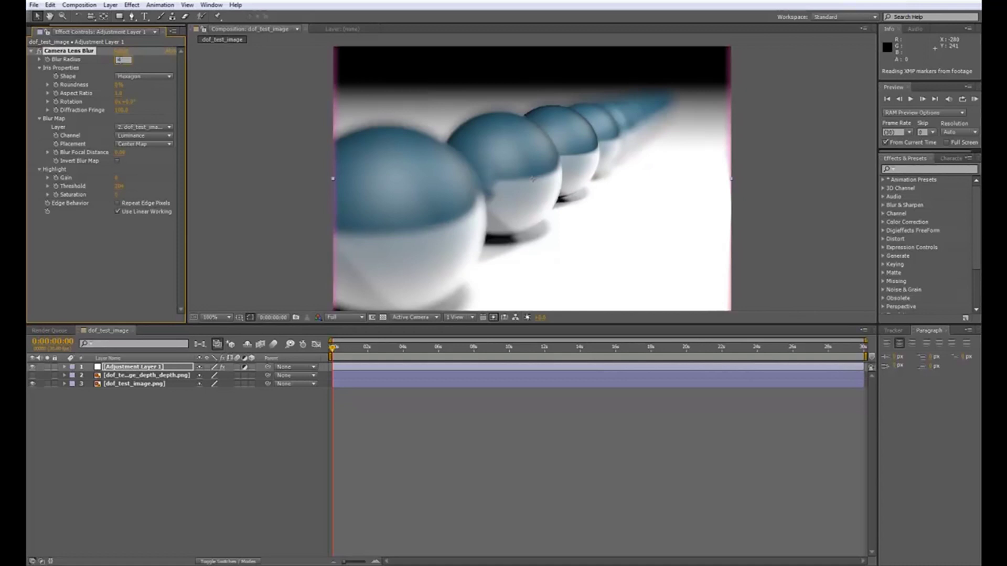
{"action": "type", "text": "4"}
{"action": "key", "text": "Return"}
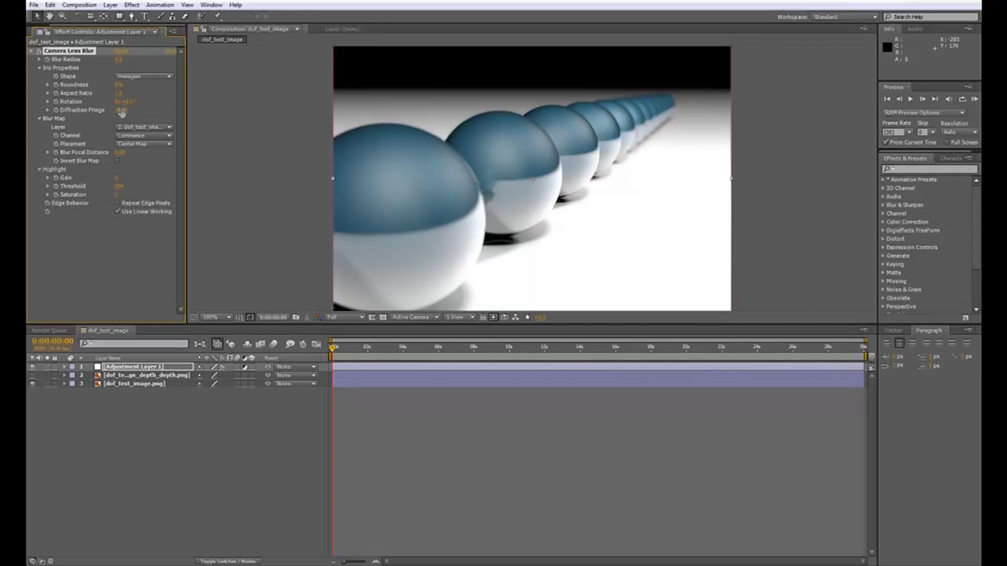
{"action": "mouse_move", "coordinate": [119, 152]}
{"action": "left_mouse_down"}
{"action": "mouse_move", "coordinate": [136, 152]}
{"action": "mouse_move", "coordinate": [116, 153]}
{"action": "mouse_move", "coordinate": [125, 153]}
{"action": "left_mouse_up"}
- Zoom the viewer to 200% and pan to inspect the image's top-left edge
{"action": "left_click", "coordinate": [216, 317]}
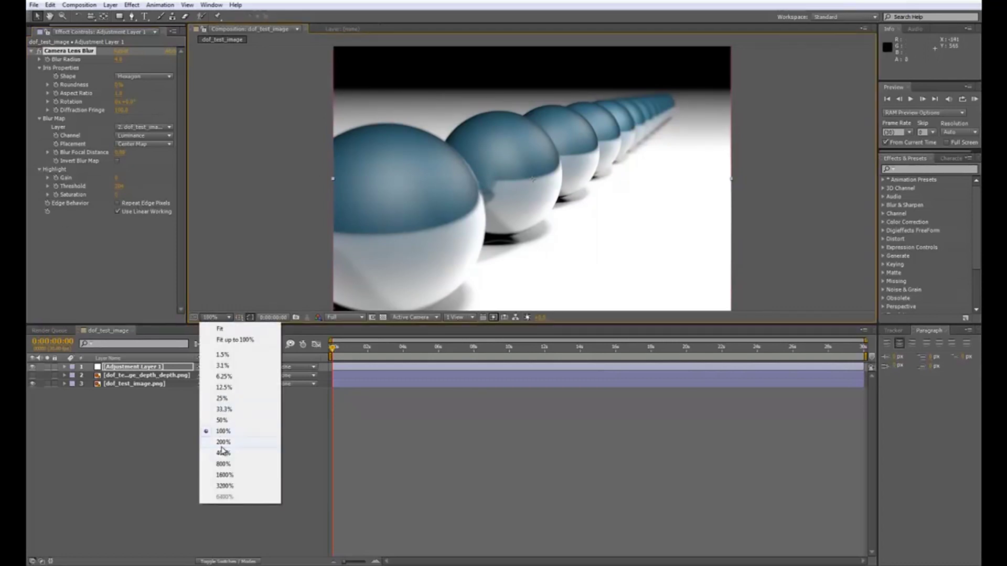
{"action": "left_click", "coordinate": [223, 444]}
{"action": "key", "text": "h"}
{"action": "left_click_drag", "start_coordinate": [269, 157], "coordinate": [704, 177]}
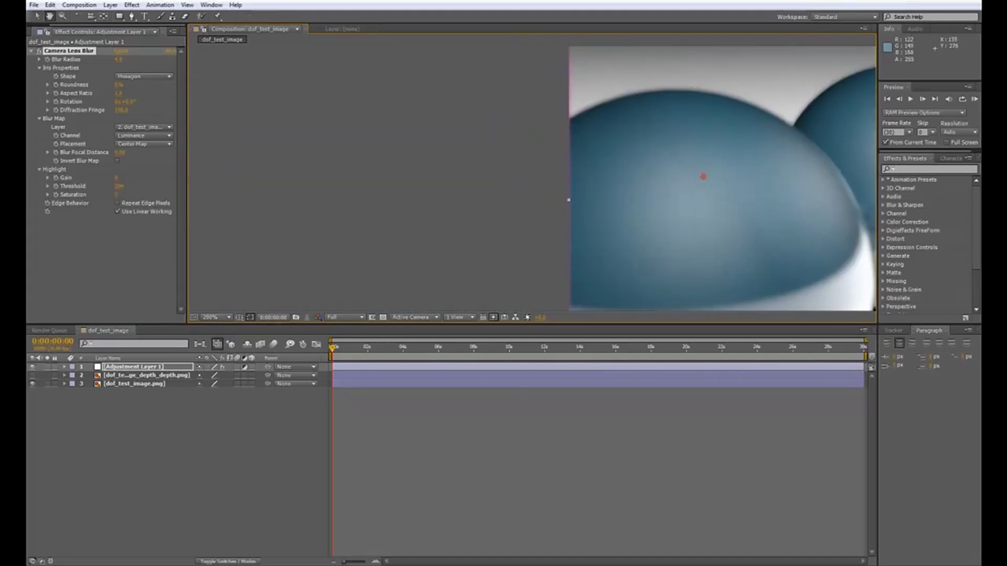
{"action": "left_click_drag", "start_coordinate": [566, 67], "coordinate": [588, 173]}
{"action": "key", "text": "v"}
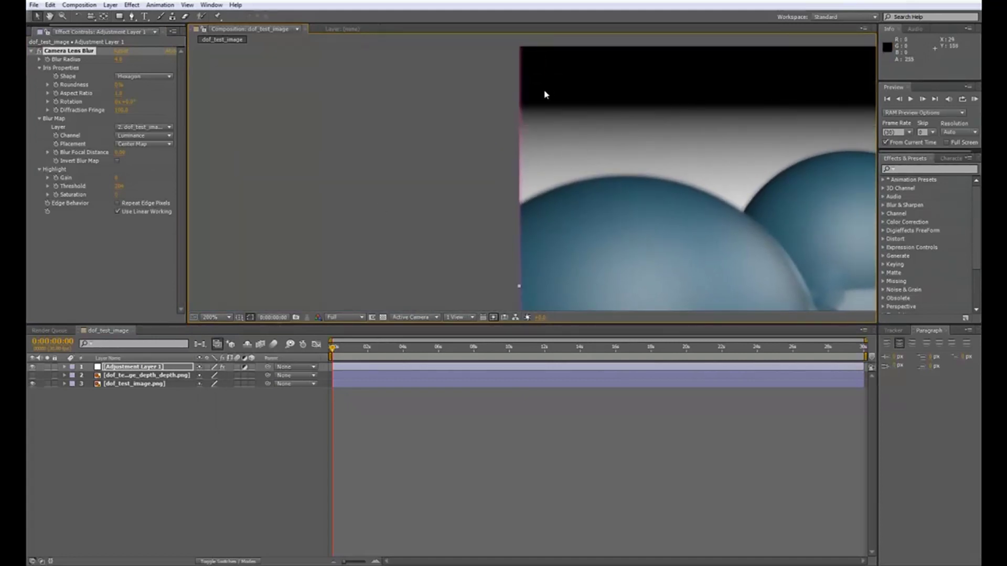
- Turn on Repeat Edge Pixels, then return the view to 100% and recentre the image
{"action": "left_click", "coordinate": [117, 204]}
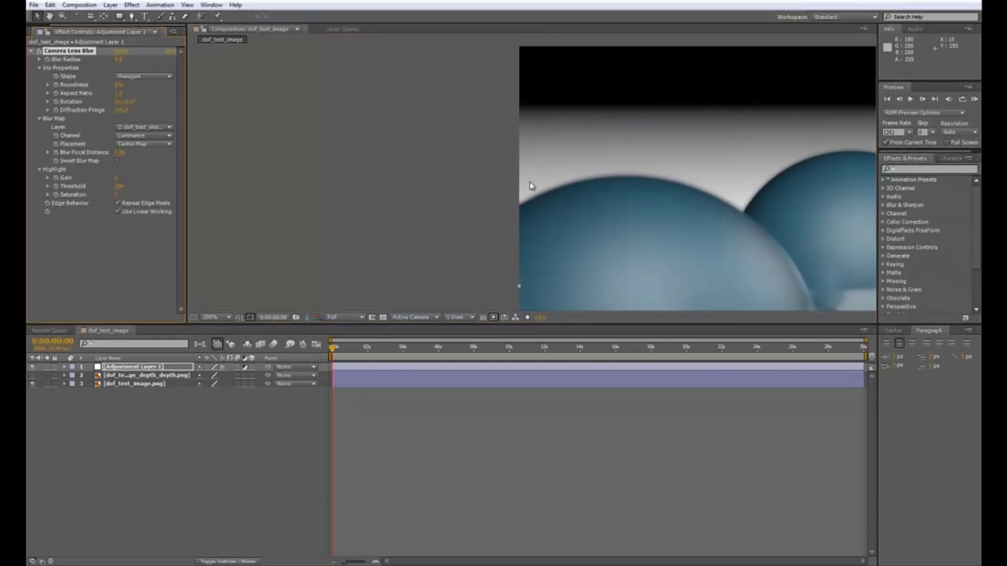
{"action": "left_click", "coordinate": [216, 317]}
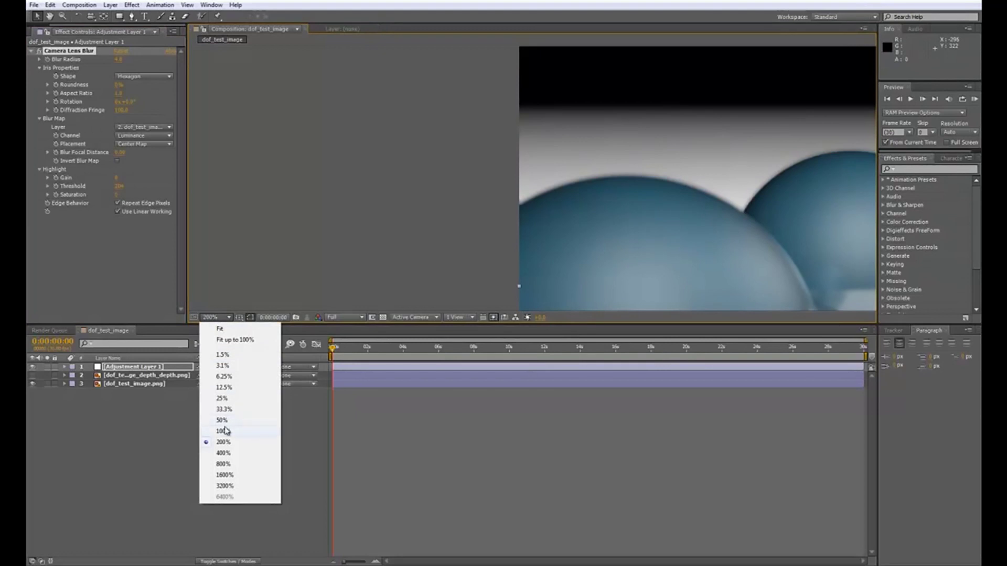
{"action": "left_click", "coordinate": [227, 431]}
{"action": "left_click_drag", "start_coordinate": [752, 215], "coordinate": [531, 158]}
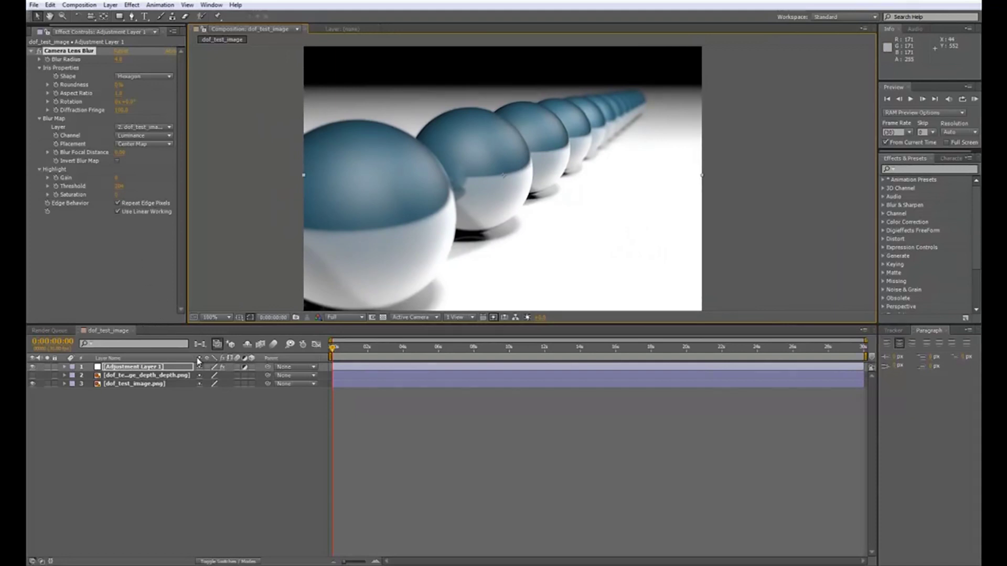
- Lower the adjustment layer's opacity and try a blur radius of 10
{"action": "key", "text": "t"}
{"action": "mouse_move", "coordinate": [200, 376]}
{"action": "left_mouse_down"}
{"action": "mouse_move", "coordinate": [162, 383]}
{"action": "mouse_move", "coordinate": [194, 377]}
{"action": "mouse_move", "coordinate": [182, 377]}
{"action": "left_mouse_up"}
{"action": "left_click", "coordinate": [120, 59]}
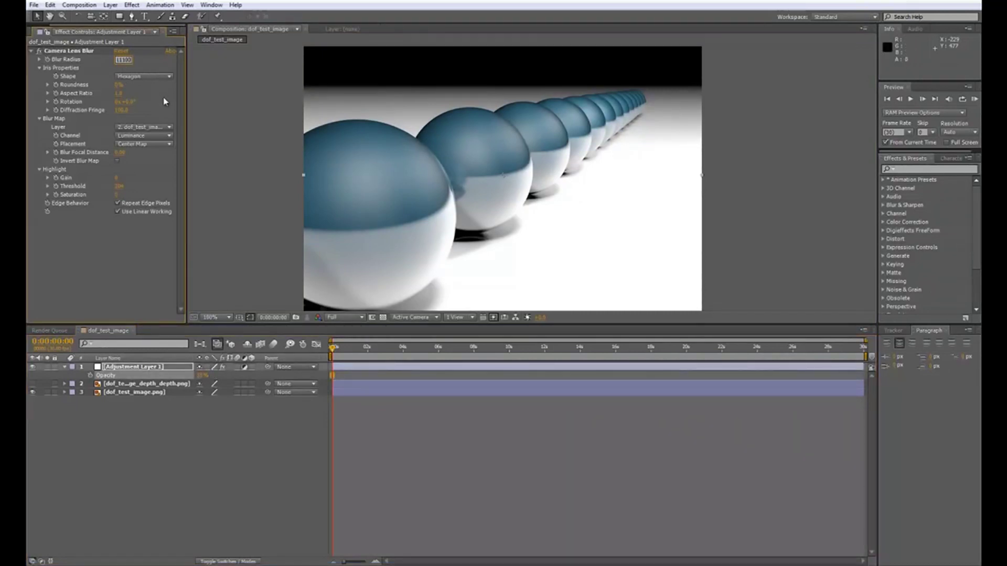
{"action": "key", "text": "ctrl+a"}
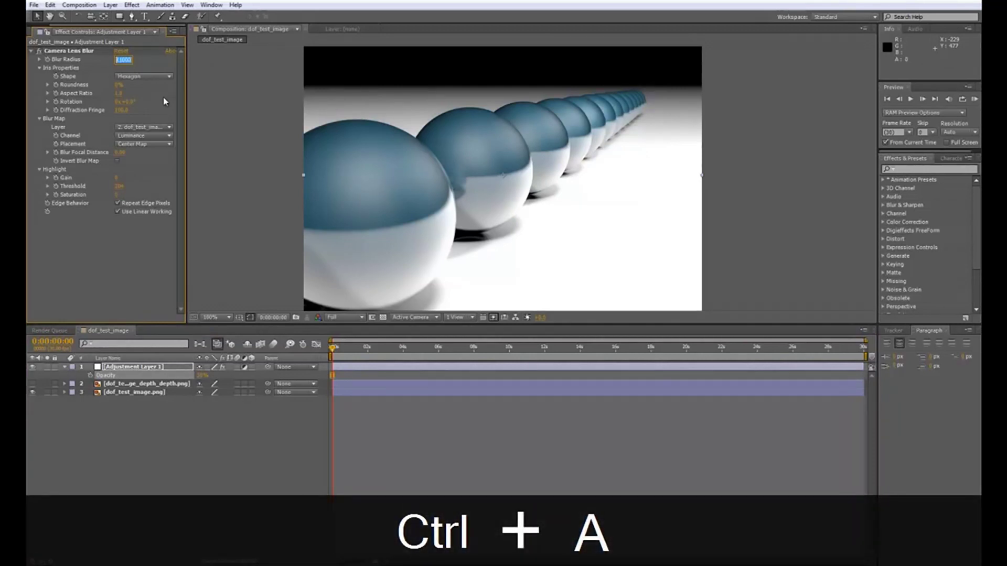
{"action": "type", "text": "10"}
{"action": "key", "text": "Return"}
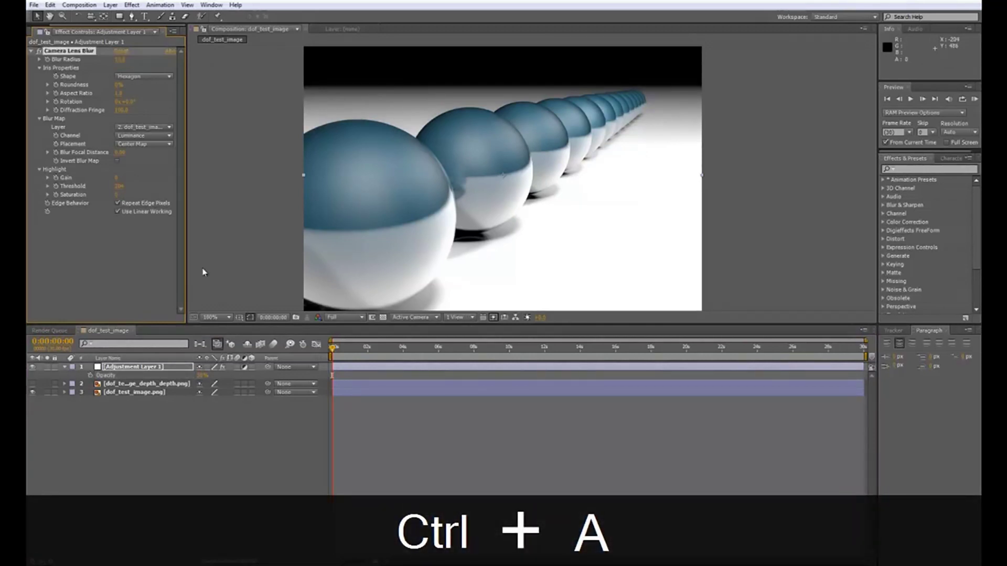
- Change the Camera Lens Blur radius to 5
{"action": "left_click", "coordinate": [202, 376]}
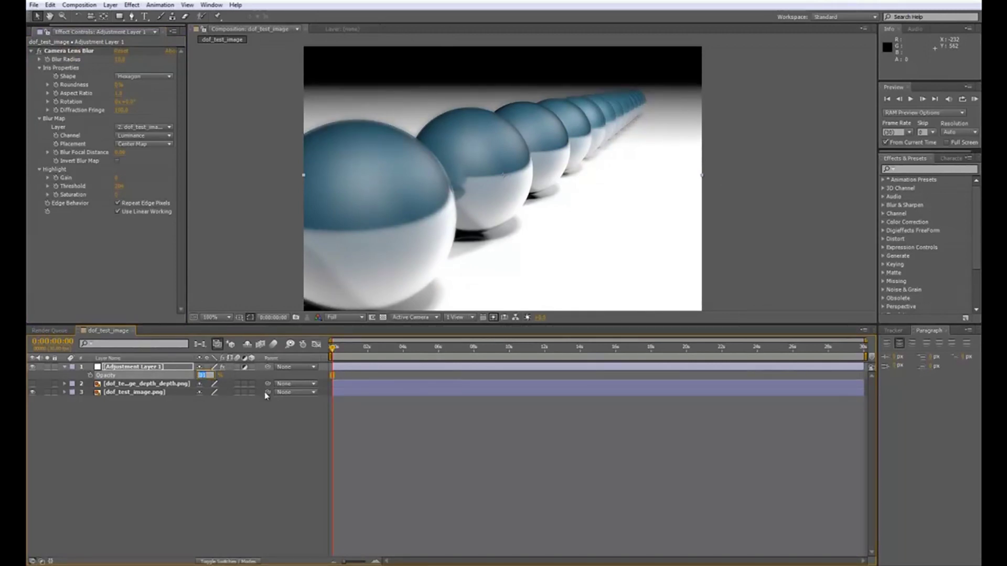
{"action": "left_click", "coordinate": [120, 59]}
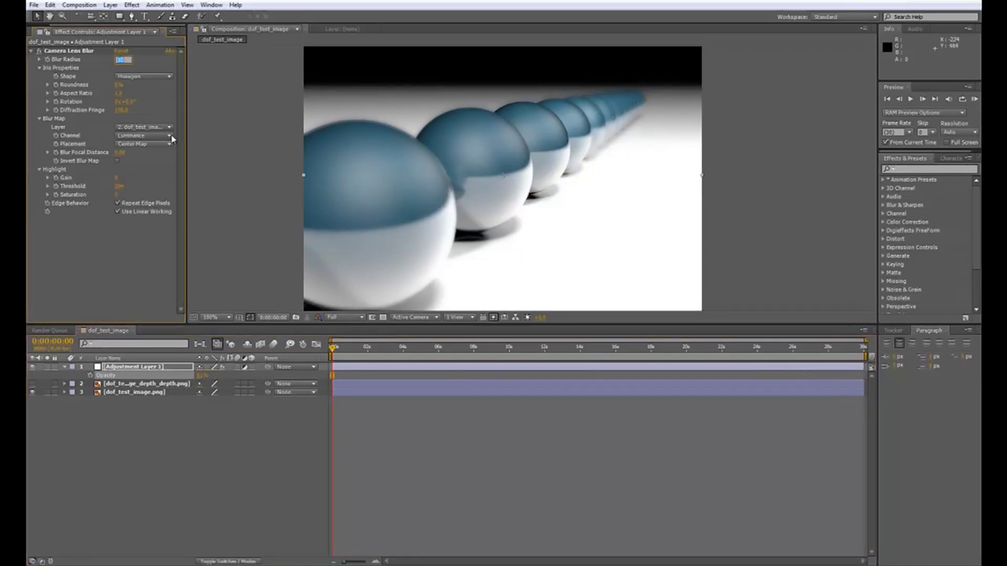
{"action": "type", "text": "5"}
{"action": "key", "text": "Return"}
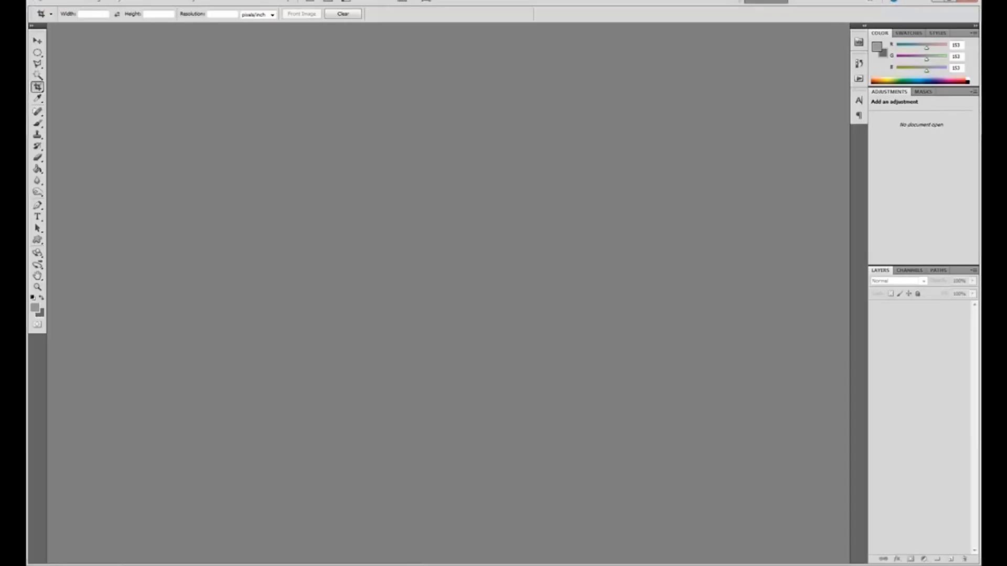
- Open dof_test_image.png and dof_test_image_depth.png together in Photoshop
{"action": "left_click", "coordinate": [63, 3]}
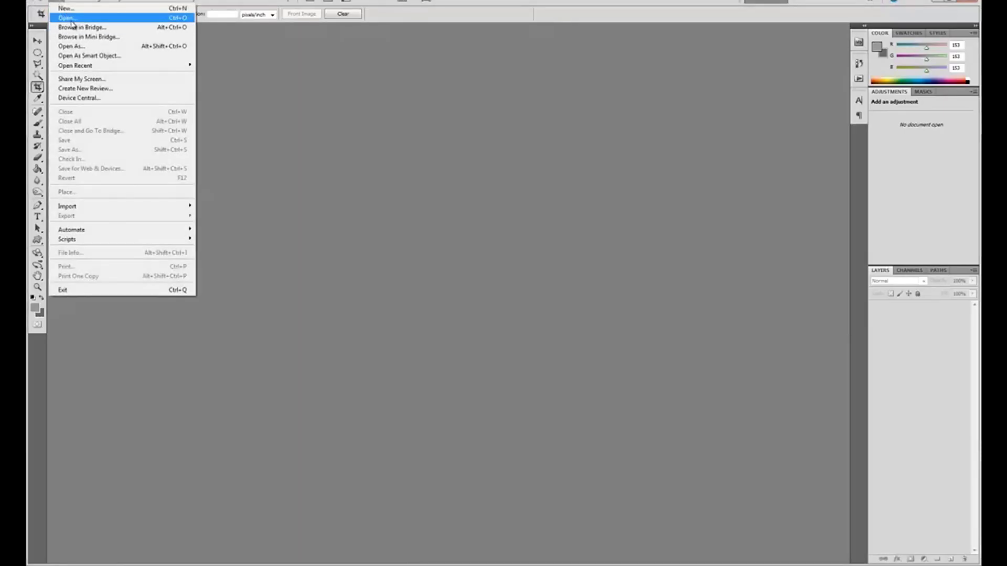
{"action": "left_click", "coordinate": [73, 21]}
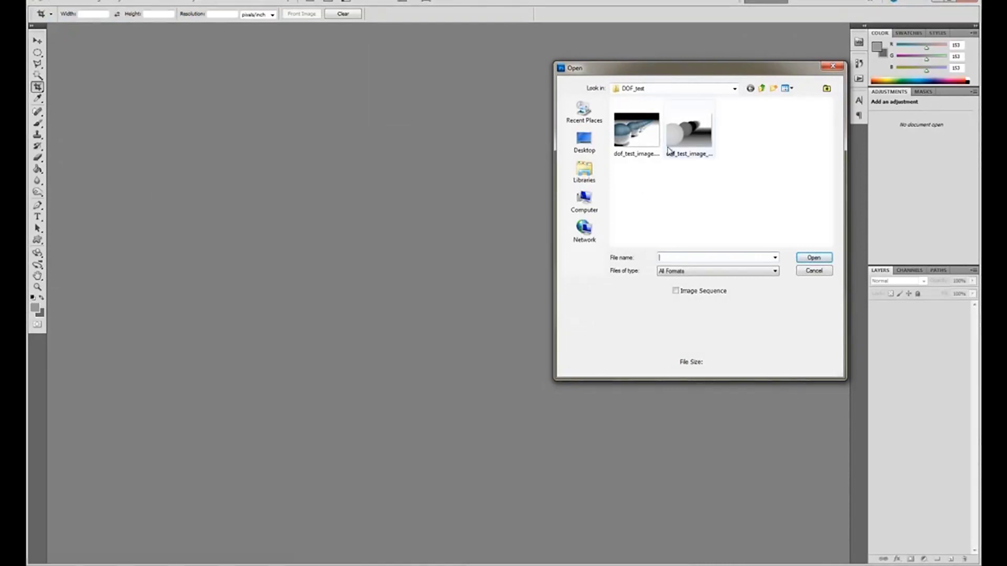
{"action": "left_click_drag", "start_coordinate": [645, 163], "coordinate": [726, 227]}
{"action": "left_click", "coordinate": [813, 258]}
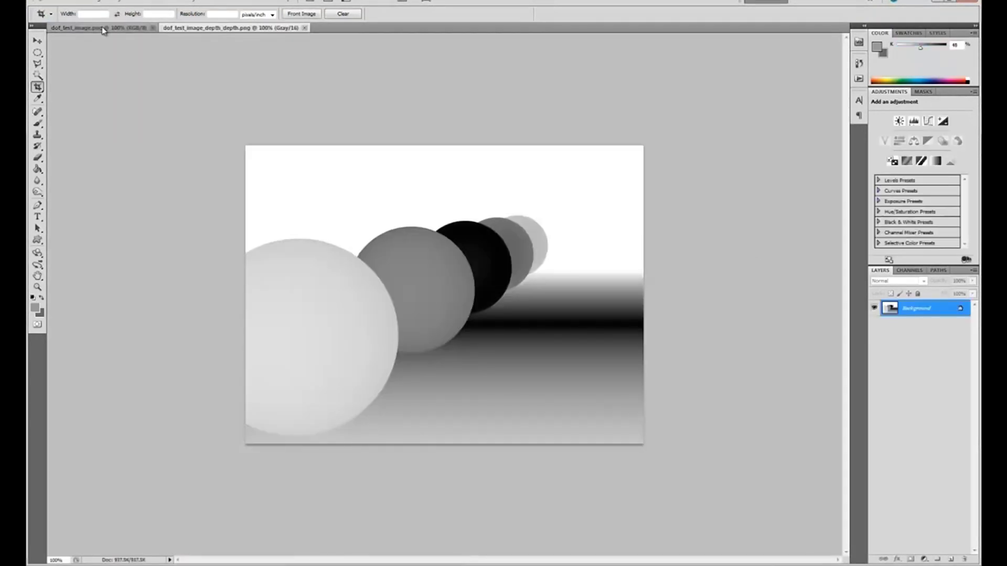
{"action": "left_click", "coordinate": [103, 29]}
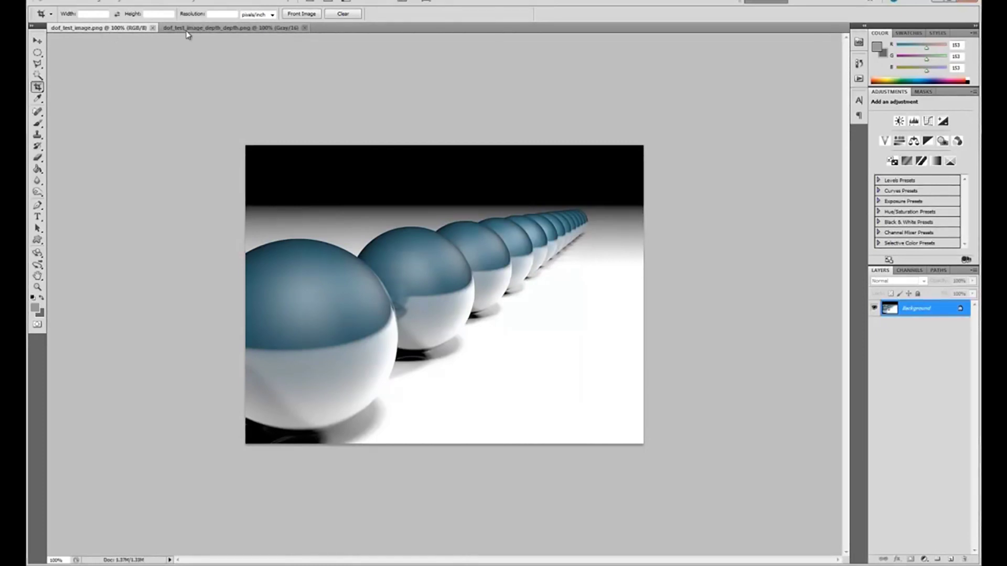
- Copy the entire depth image and go back to the colour sphere render
{"action": "left_click", "coordinate": [199, 29]}
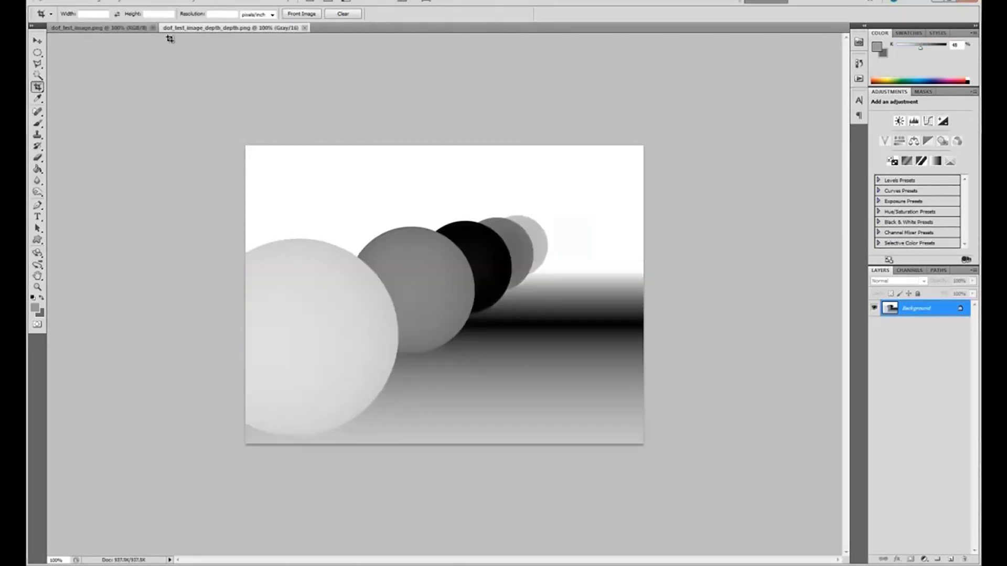
{"action": "key", "text": "ctrl+a"}
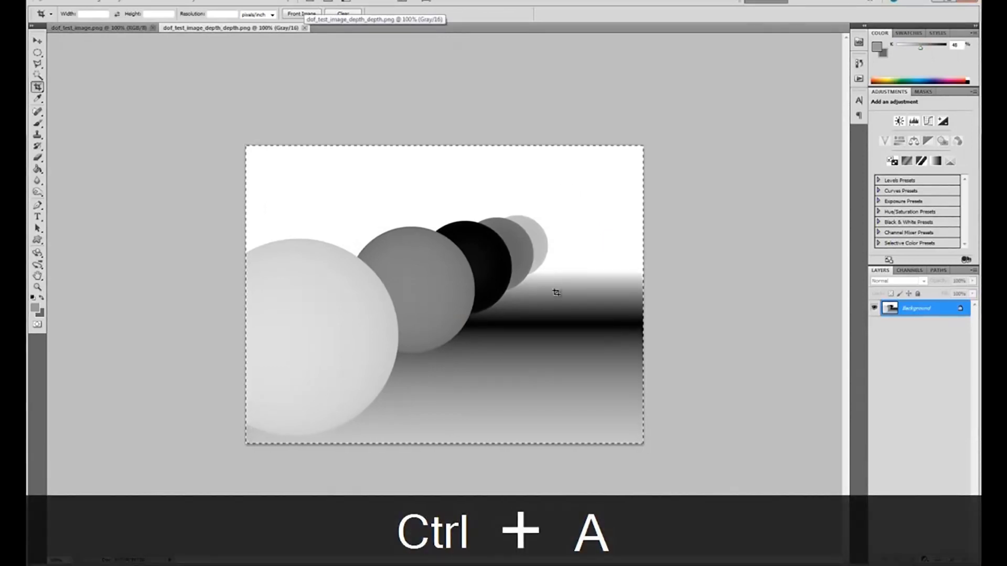
{"action": "key", "text": "ctrl+c"}
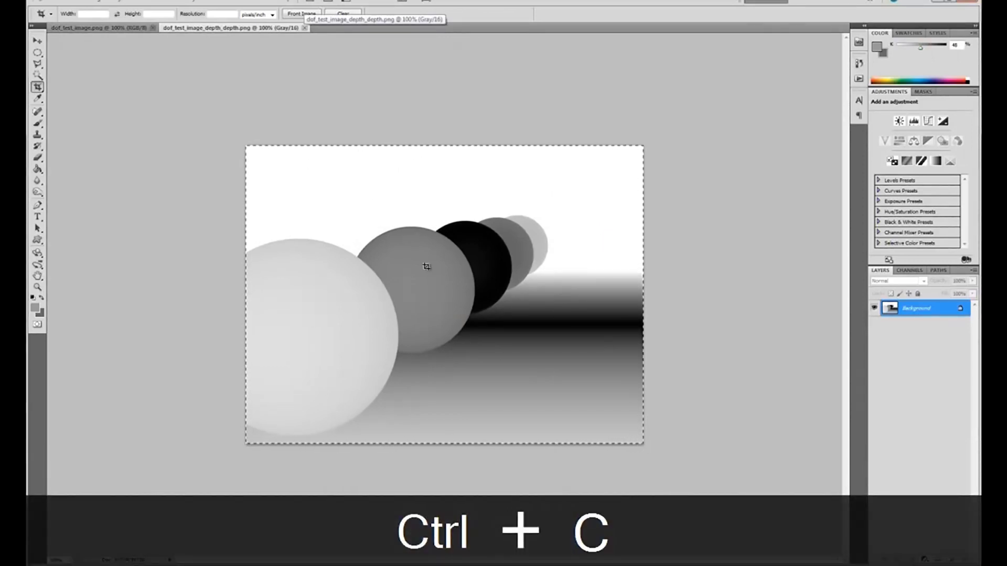
{"action": "left_click", "coordinate": [92, 30]}
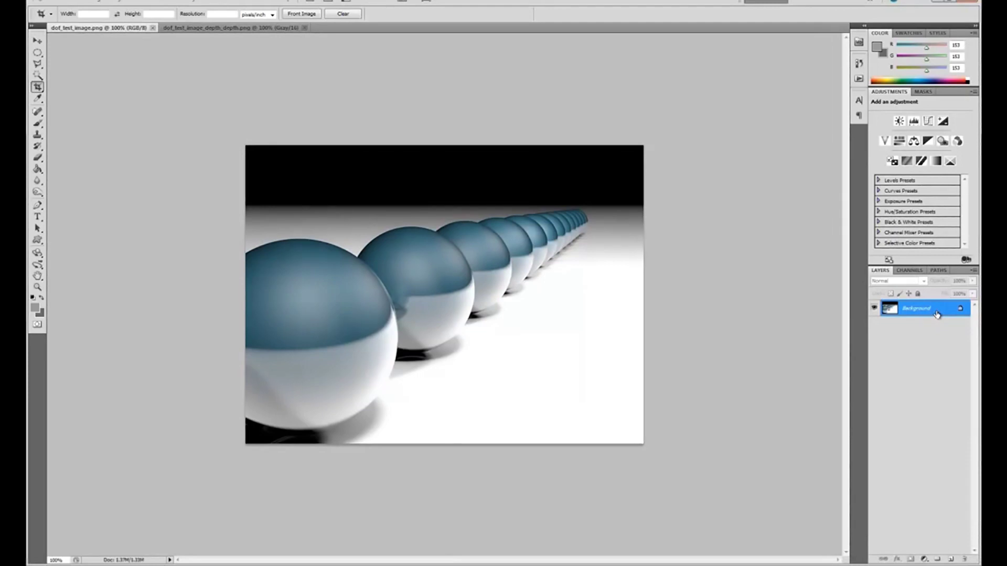
- Duplicate Background and paste the depth image into Background copy's new layer mask
{"action": "left_click_drag", "start_coordinate": [937, 314], "coordinate": [951, 559]}
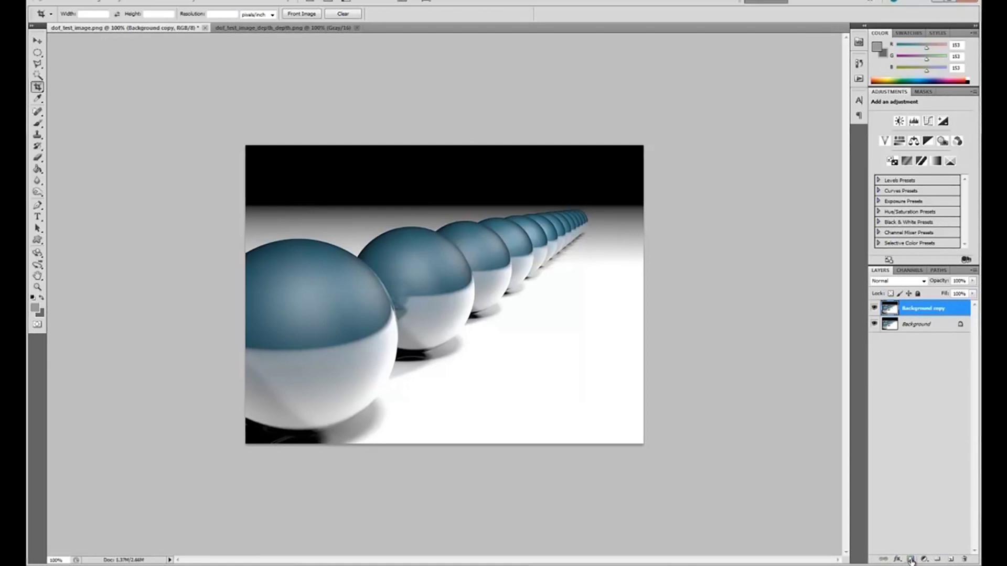
{"action": "left_click", "coordinate": [911, 560]}
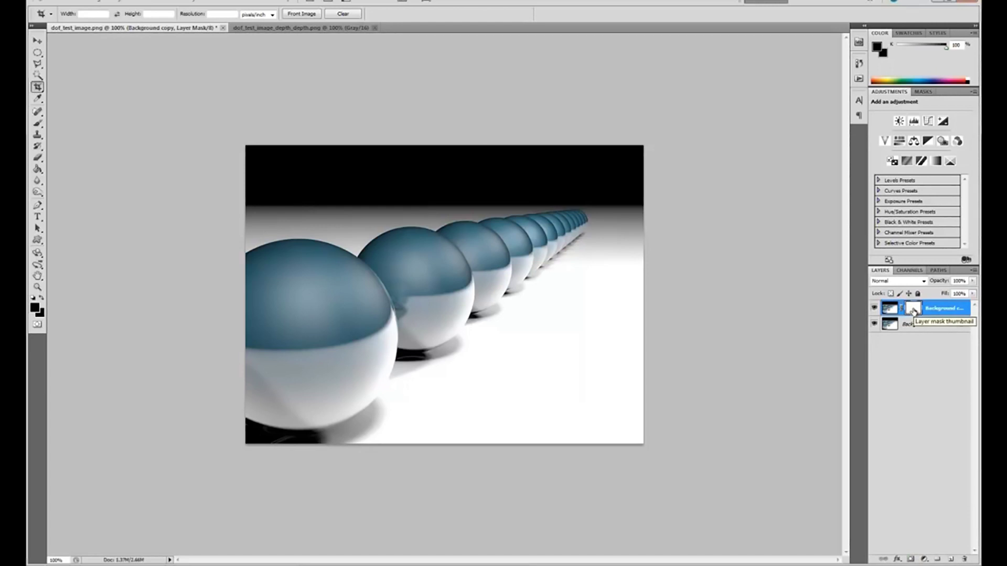
{"action": "left_click", "coordinate": [913, 311], "text": "alt"}
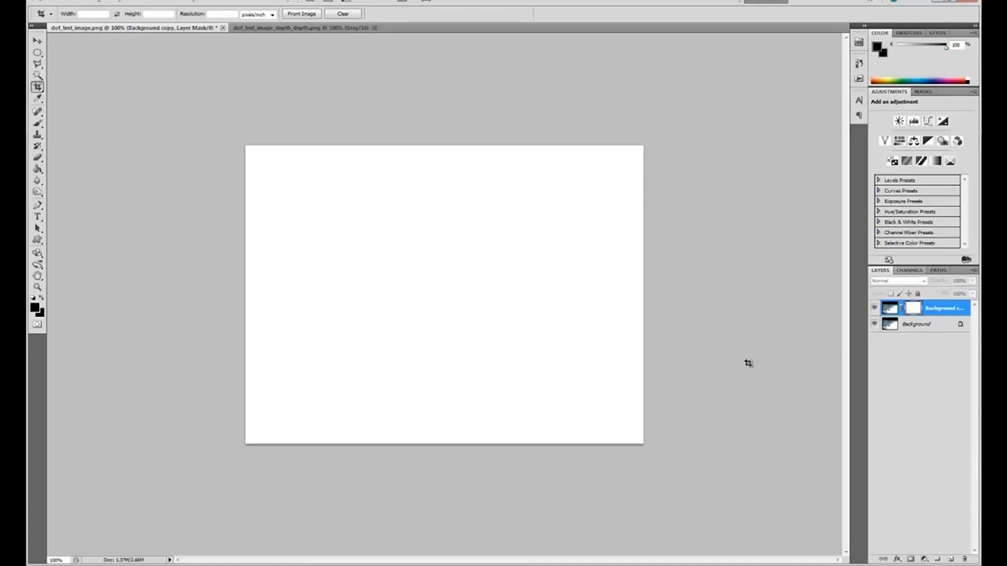
{"action": "key", "text": "ctrl+v"}
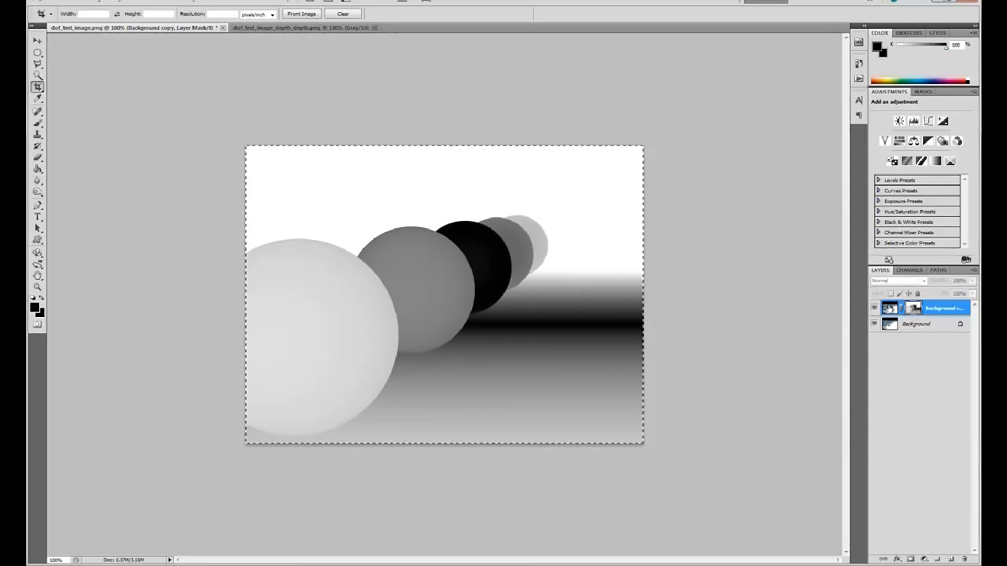
{"action": "left_click", "coordinate": [887, 308]}
{"action": "key", "text": "ctrl+d"}
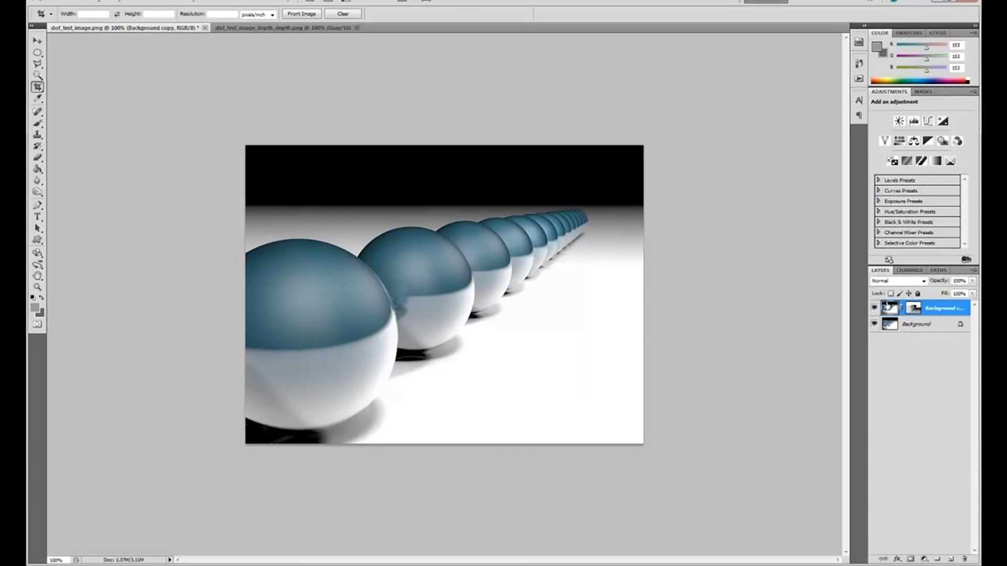
- Apply Lens Blur to Background copy with the mask as depth map, tuning quality and radius
{"action": "left_click", "coordinate": [168, 3]}
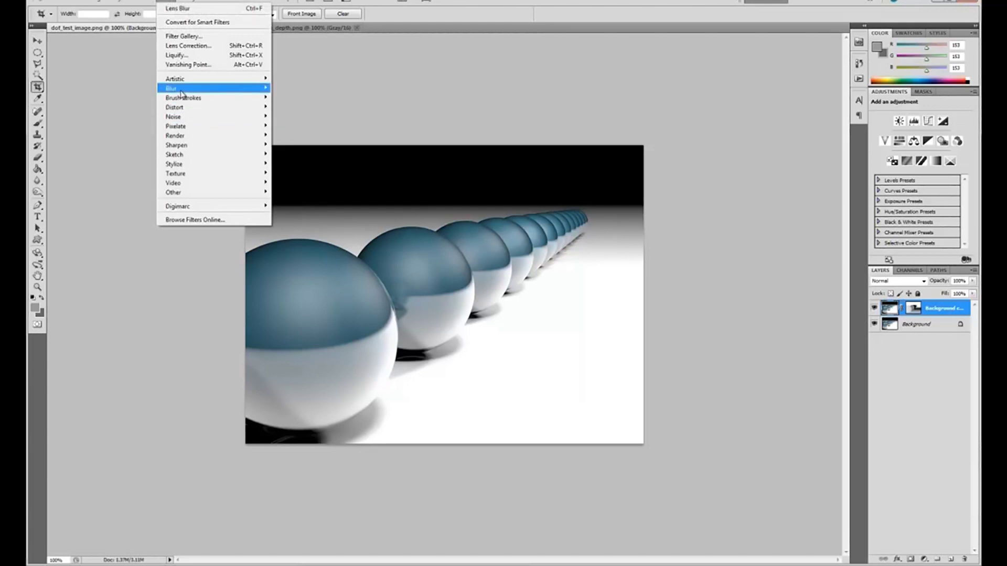
{"action": "mouse_move", "coordinate": [182, 93]}
{"action": "left_click", "coordinate": [297, 135]}
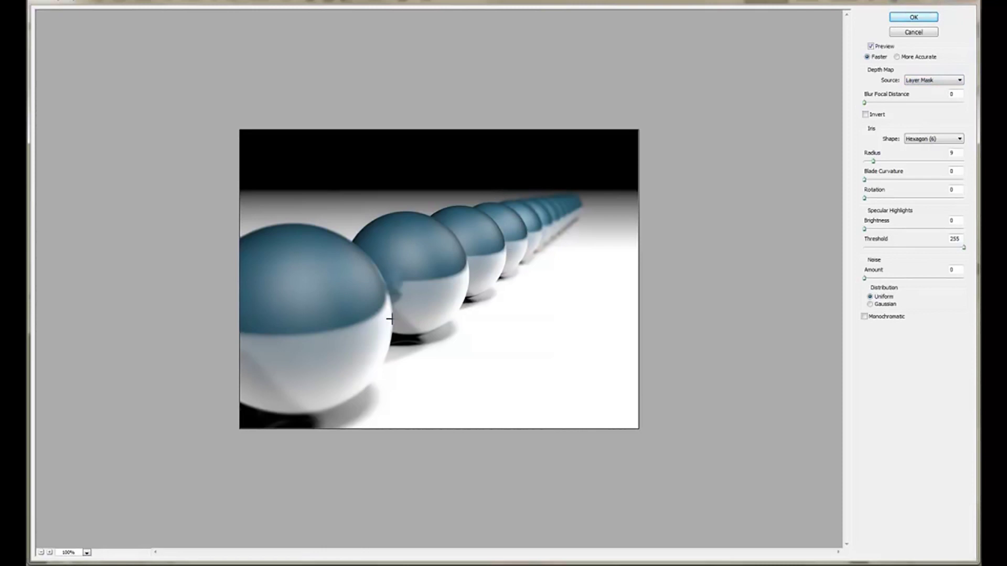
{"action": "left_click", "coordinate": [909, 58]}
{"action": "left_click", "coordinate": [879, 57]}
{"action": "left_click_drag", "start_coordinate": [873, 165], "coordinate": [901, 164]}
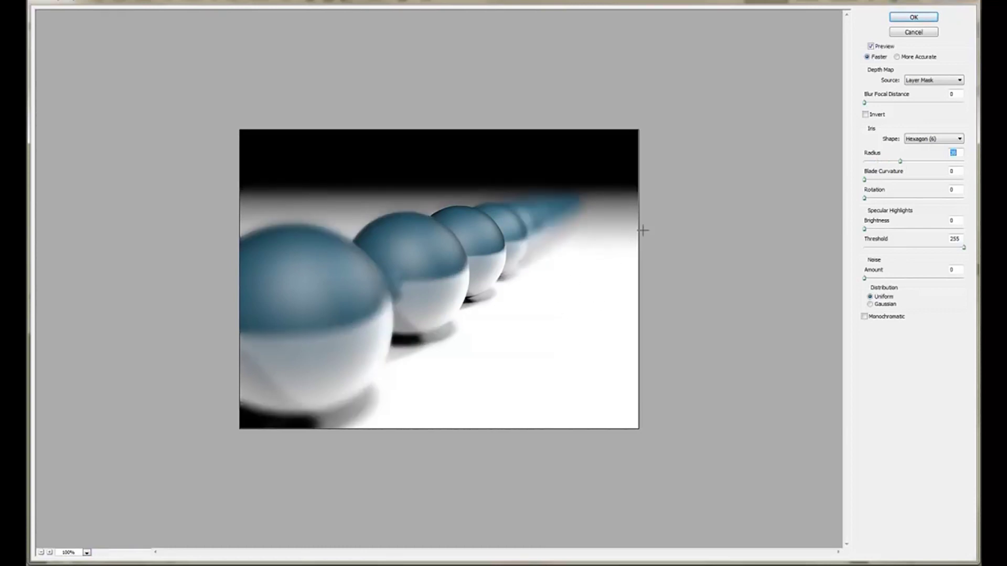
{"action": "left_click_drag", "start_coordinate": [901, 161], "coordinate": [875, 166]}
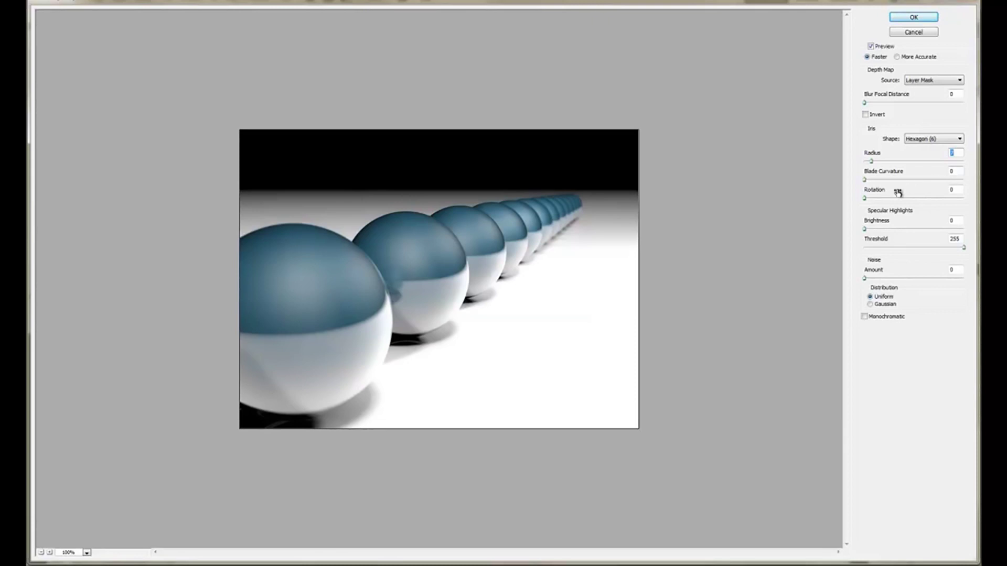
{"action": "left_click", "coordinate": [915, 21]}
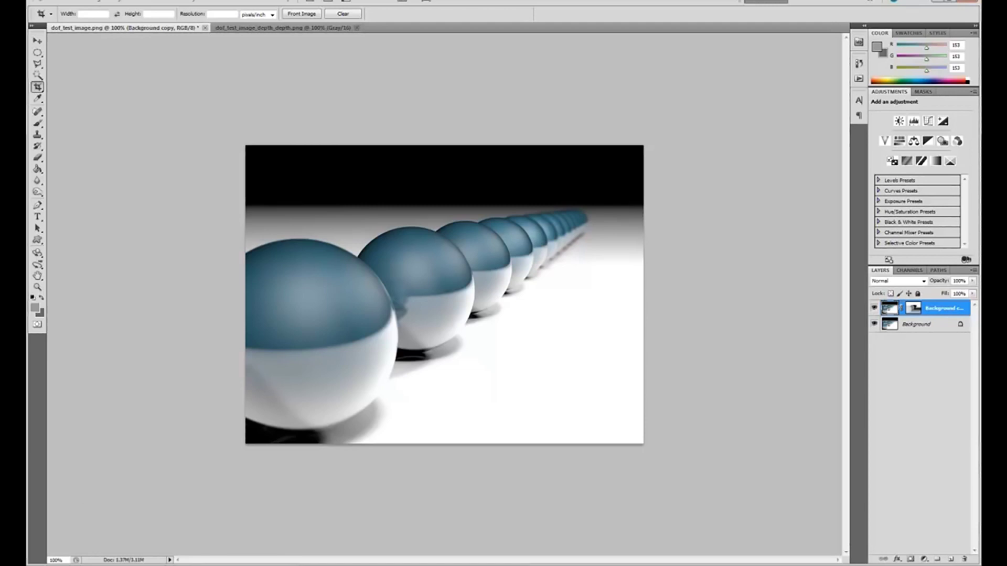
{"action": "mouse_move", "coordinate": [131, 565]}
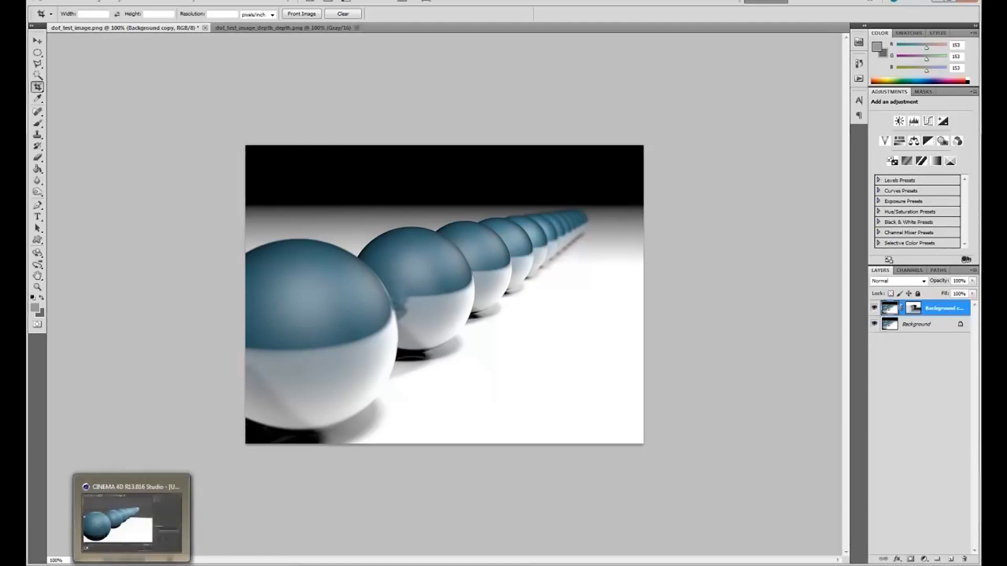